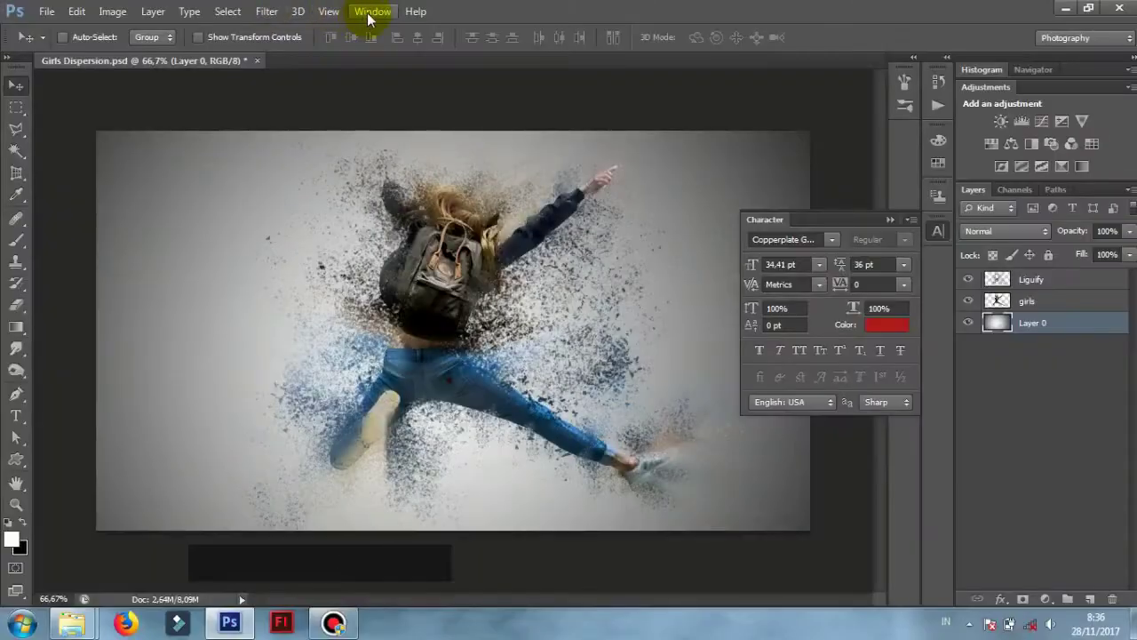
Step: Open the Timeline panel from the Window menu and create a video timeline from the layers
left_click(369, 15)
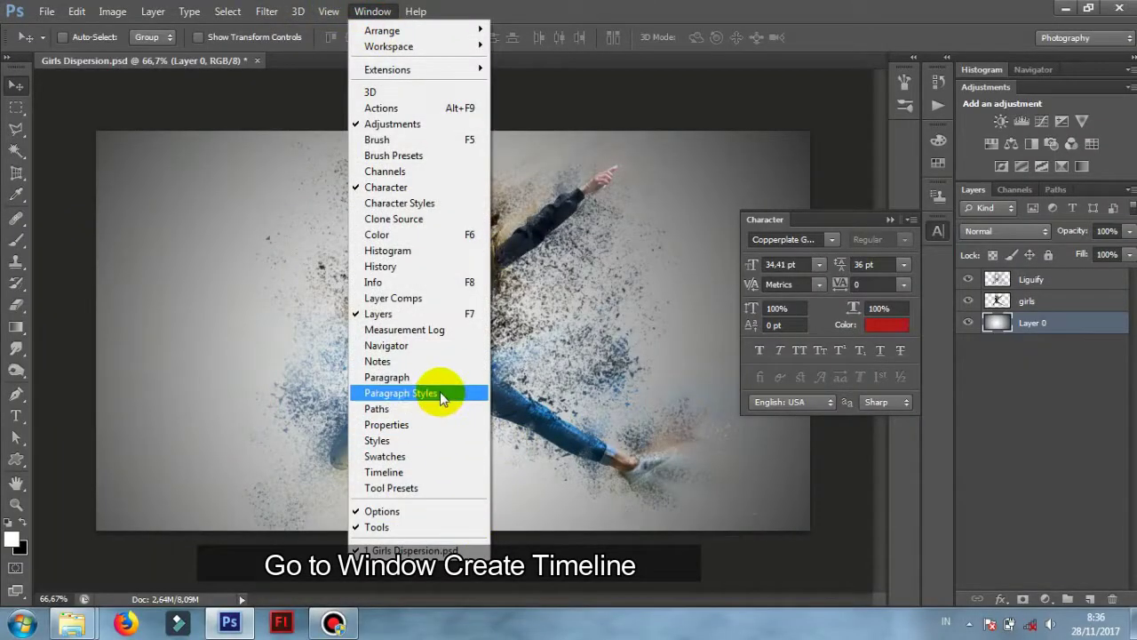
left_click(430, 471)
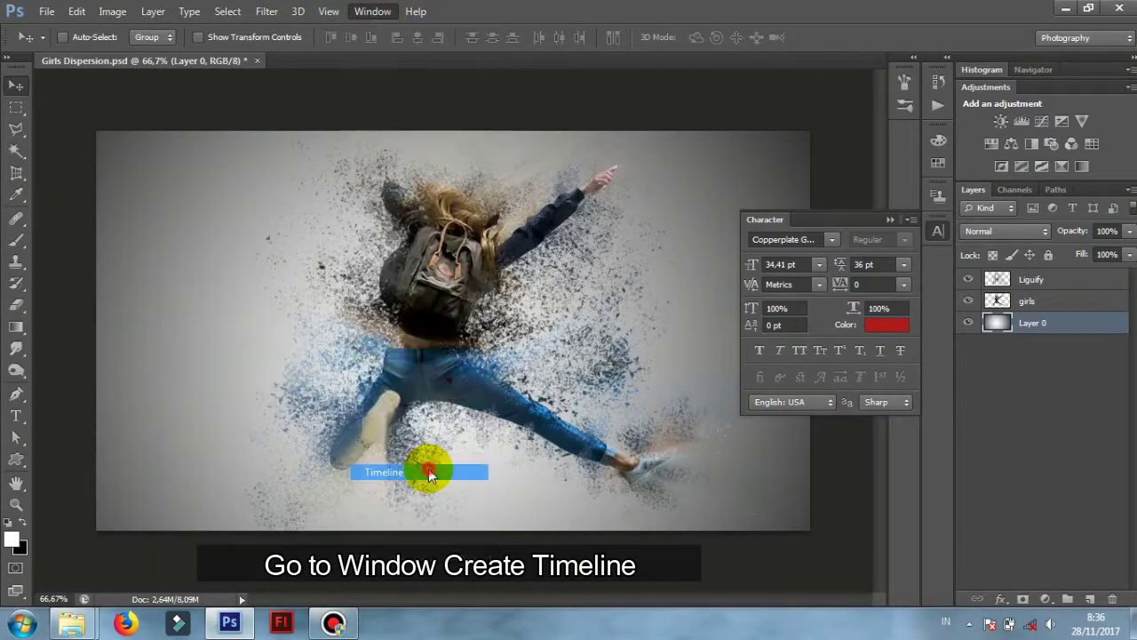
left_click(459, 520)
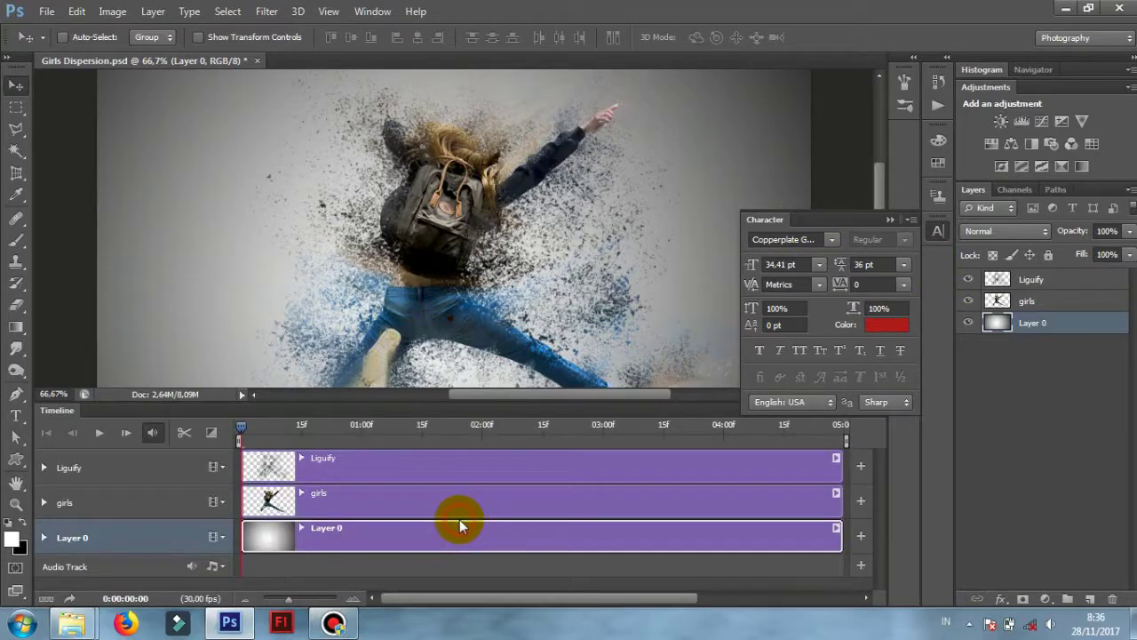
Step: Expand the Liguify track to inspect its animatable properties, then collapse it again
left_click(40, 473)
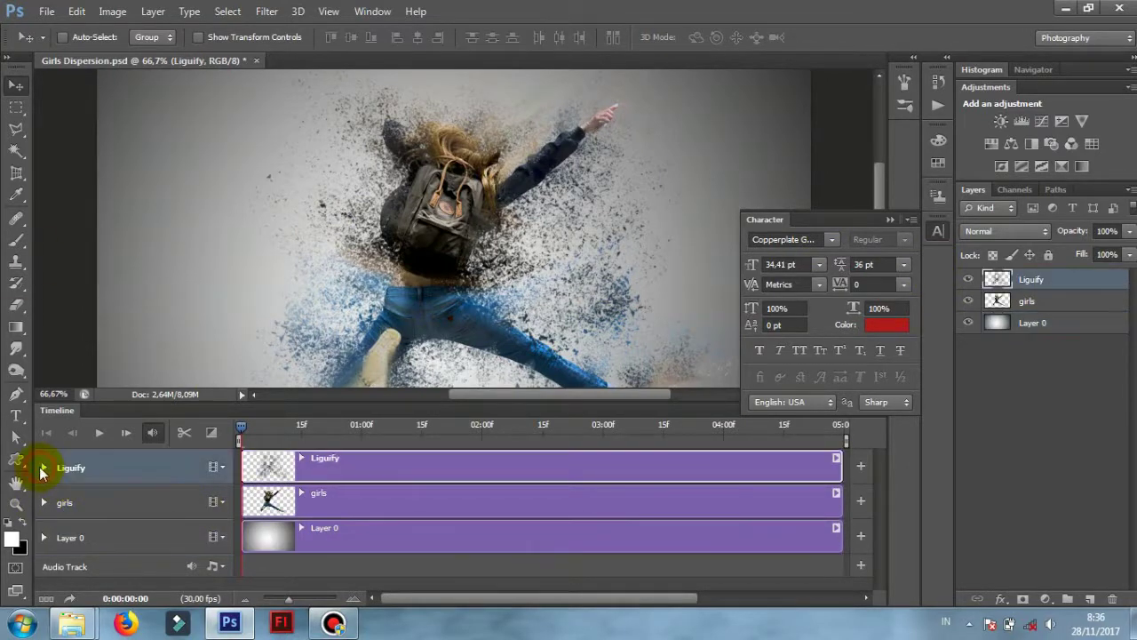
left_click(43, 468)
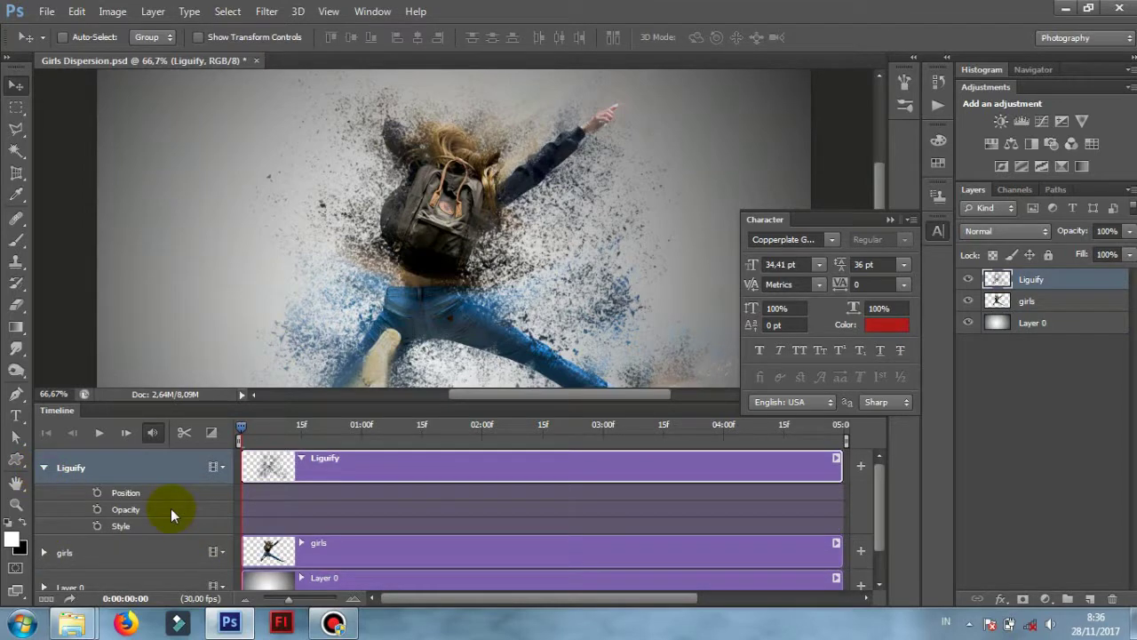
left_click(44, 468)
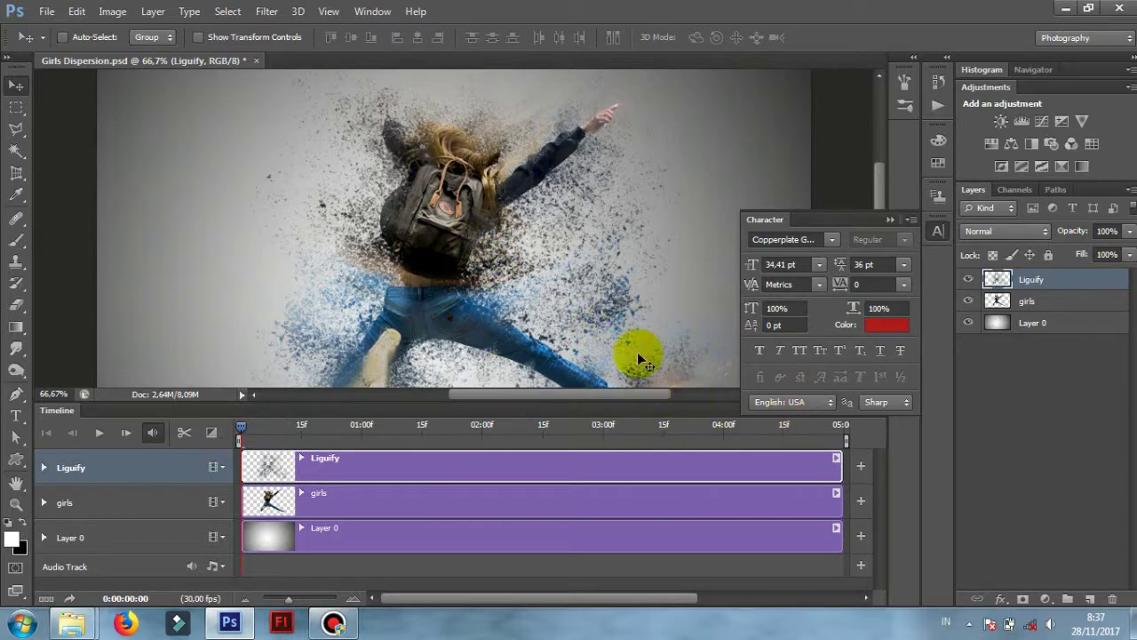
Step: Zoom the image to 100% and lasso the dispersed particles around the right foot
left_click_drag(647, 343, 578, 274)
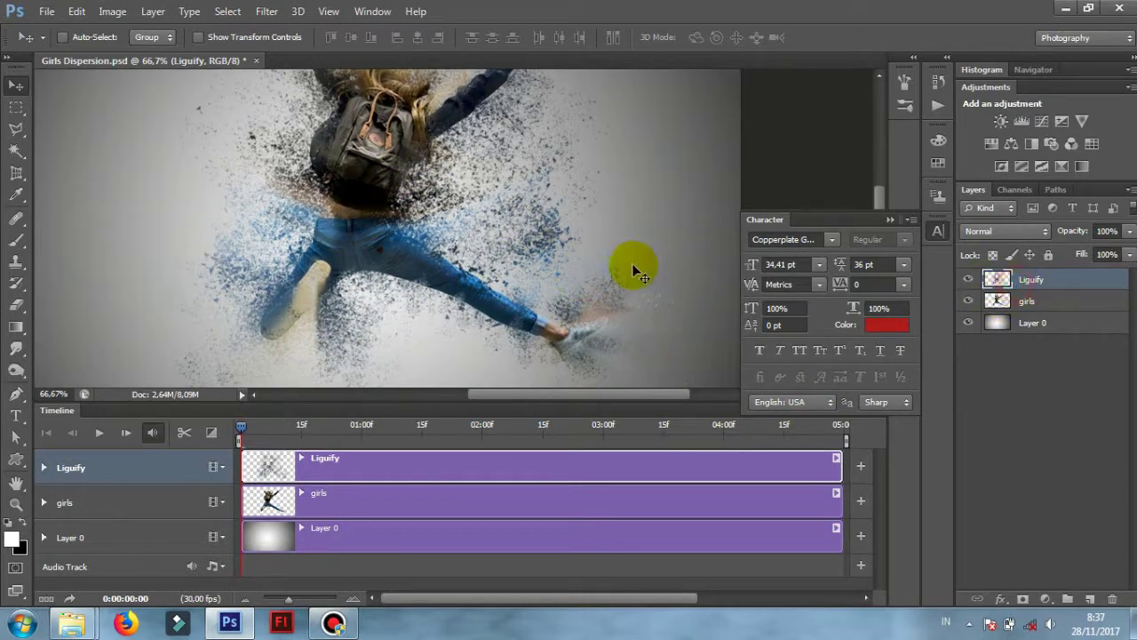
scroll(655, 317, "up", 1)
mouse_move(507, 287)
left_mouse_down()
mouse_move(104, 157)
mouse_move(136, 189)
left_mouse_up()
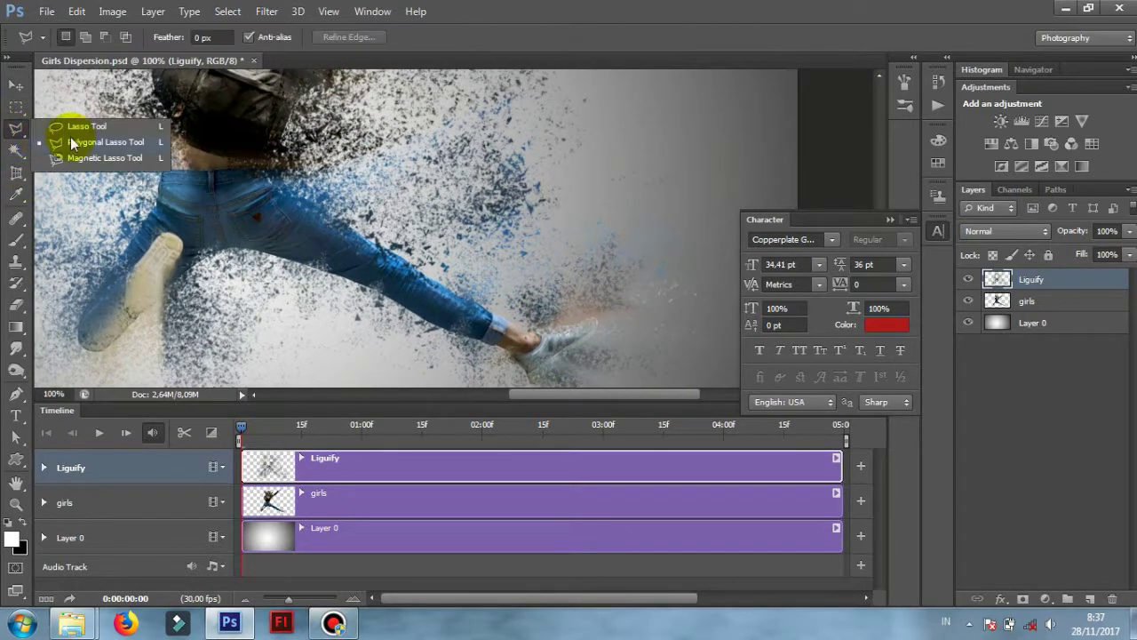
left_click_drag(17, 131, 62, 120)
left_click_drag(582, 295, 551, 204)
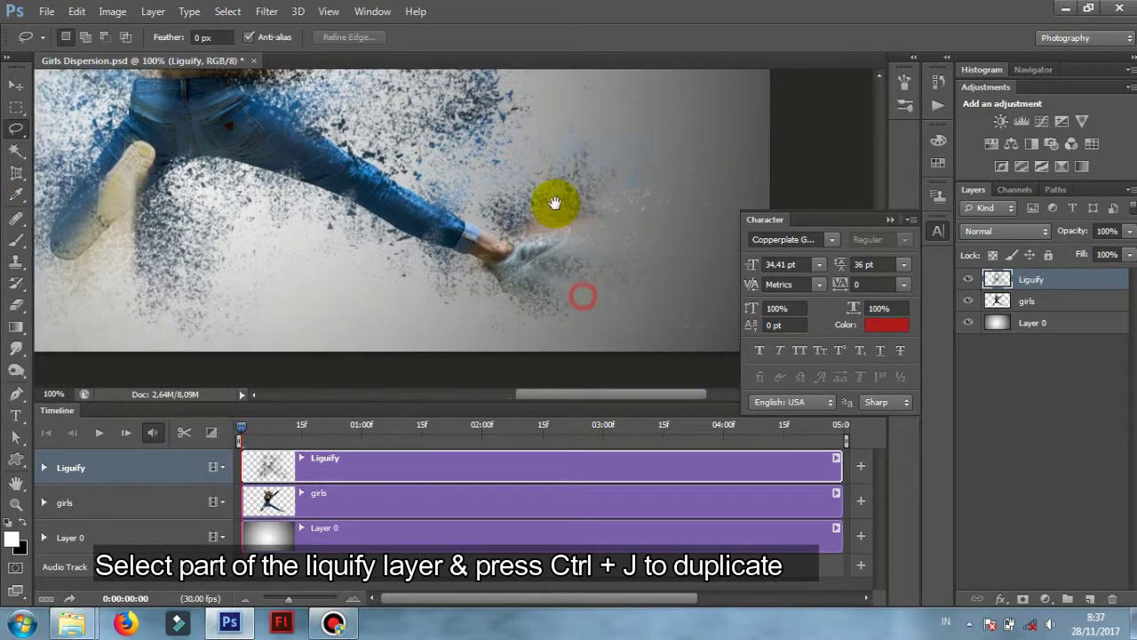
mouse_move(558, 142)
left_mouse_down()
mouse_move(480, 222)
mouse_move(472, 293)
mouse_move(571, 334)
mouse_move(703, 249)
mouse_move(731, 170)
mouse_move(721, 160)
left_mouse_up()
mouse_move(715, 116)
left_mouse_down()
mouse_move(500, 180)
mouse_move(490, 331)
mouse_move(722, 114)
left_mouse_up()
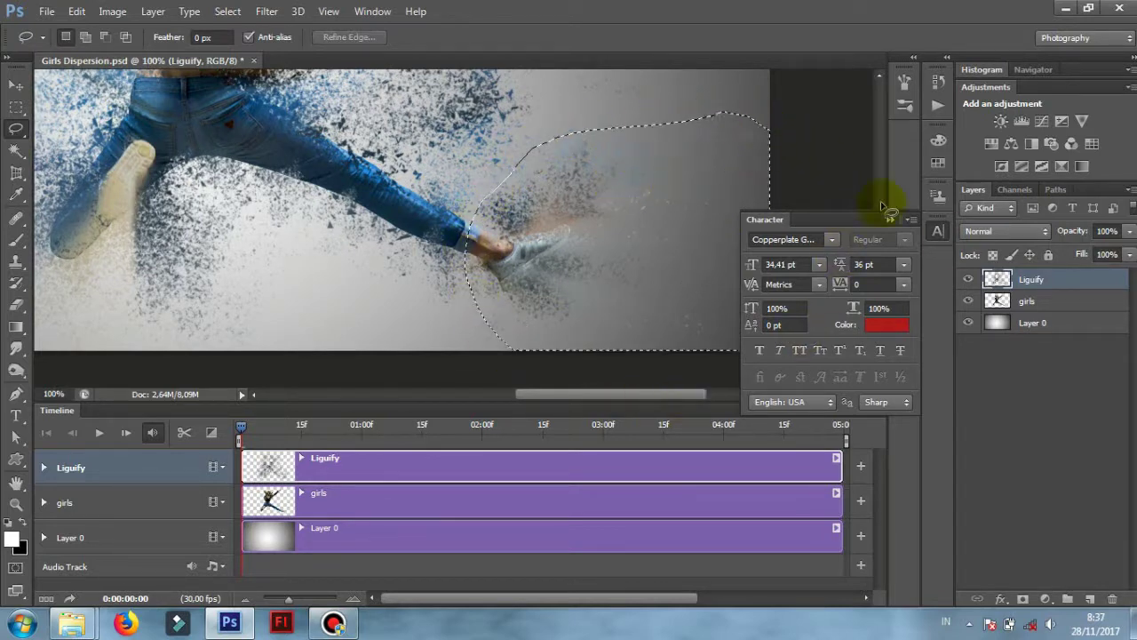
Step: Copy the right-foot selection to a new layer named 'Righ Foot' and zoom back out
key("ctrl+j")
double_click(1031, 279)
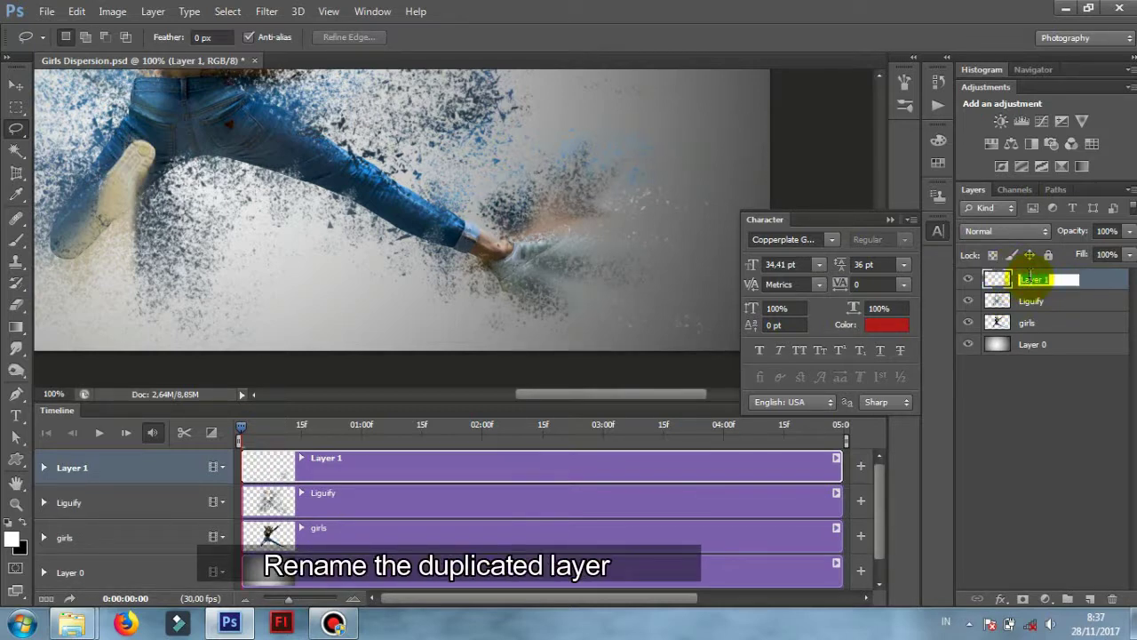
type("Righ Foot")
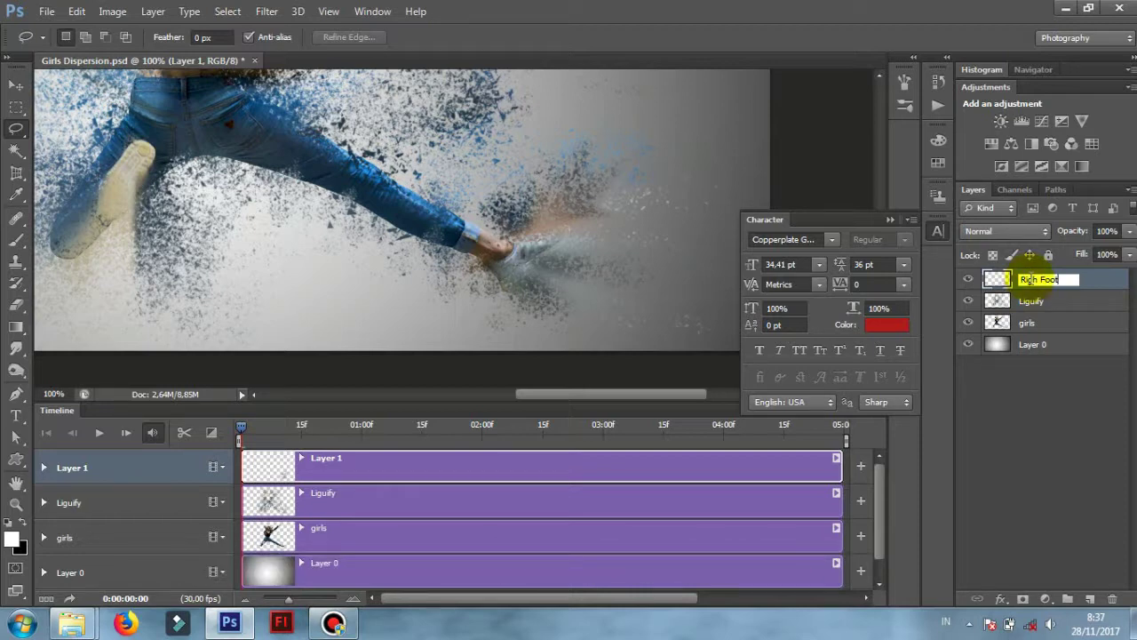
left_click(1026, 451)
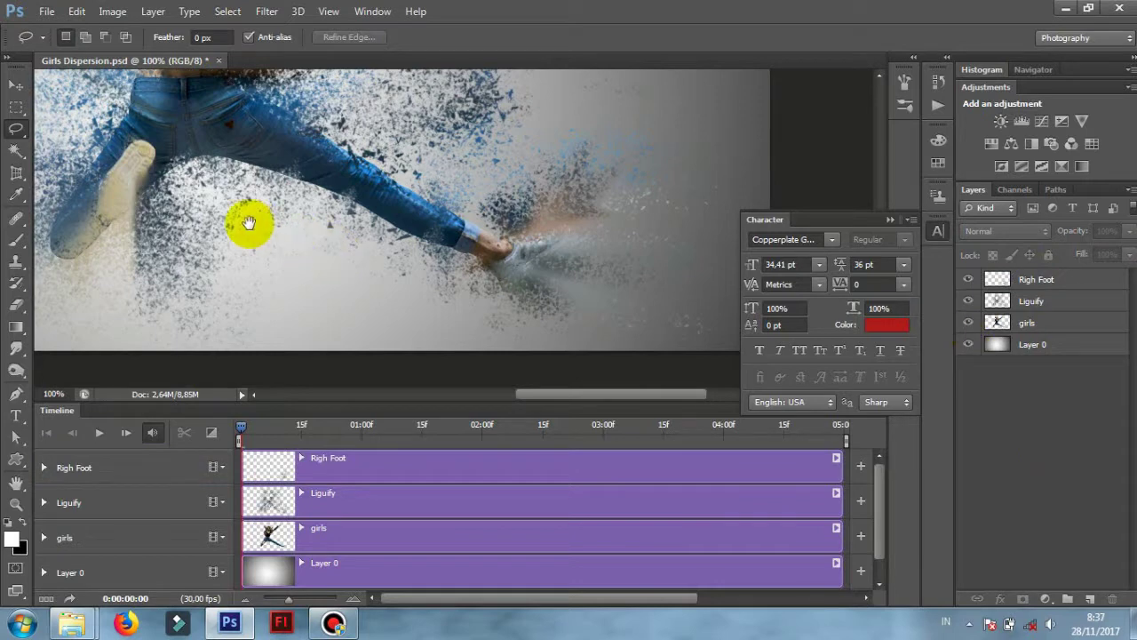
mouse_move(249, 222)
left_mouse_down()
mouse_move(406, 267)
mouse_move(488, 246)
left_mouse_up()
key("ctrl+minus")
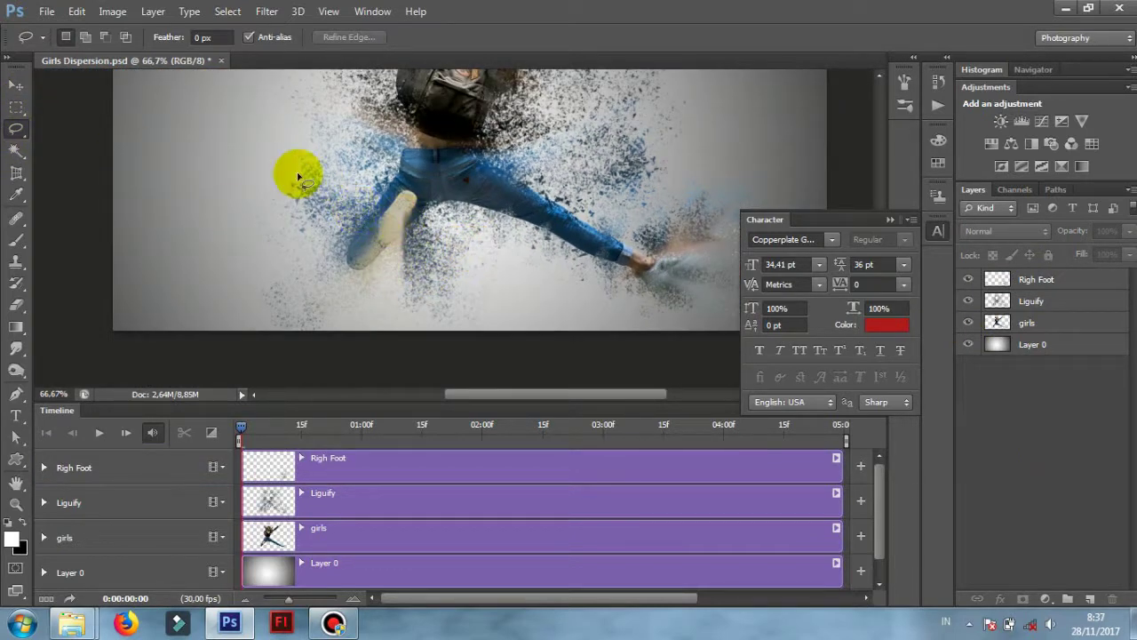
Step: Lasso the left leg's particles and copy them from Liguify to a new 'Left Foot' layer
mouse_move(364, 189)
left_mouse_down()
mouse_move(411, 367)
mouse_move(445, 254)
mouse_move(406, 199)
mouse_move(382, 187)
mouse_move(391, 202)
mouse_move(300, 246)
mouse_move(414, 376)
mouse_move(444, 264)
mouse_move(427, 206)
mouse_move(382, 190)
left_mouse_up()
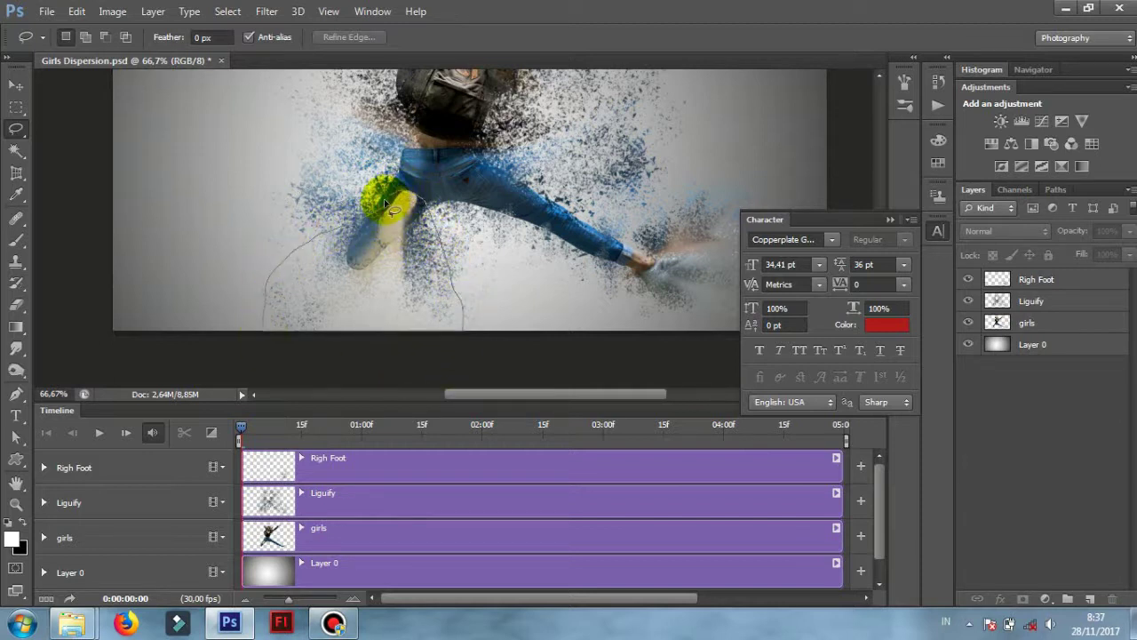
left_click(1054, 314)
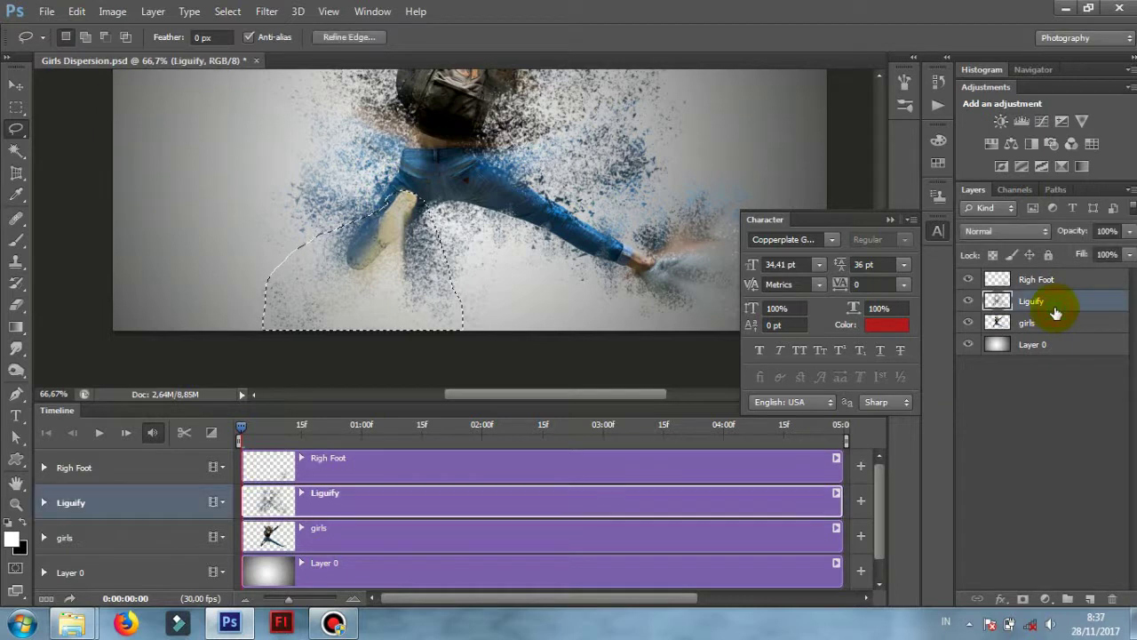
key("ctrl+j")
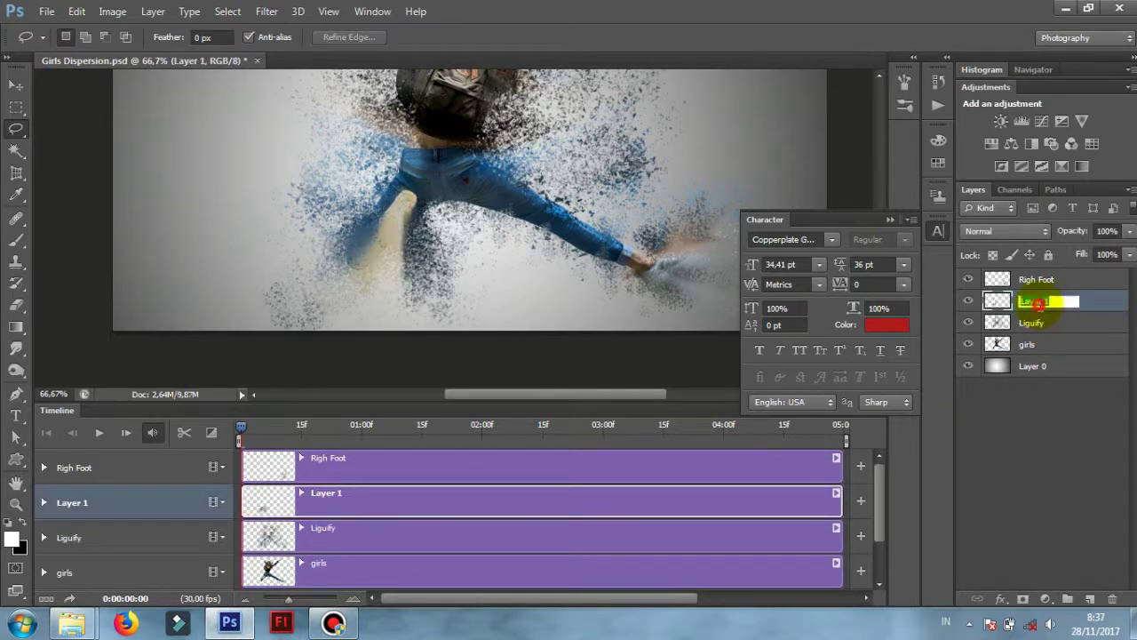
type("Left F")
type("oot")
left_click(15, 86)
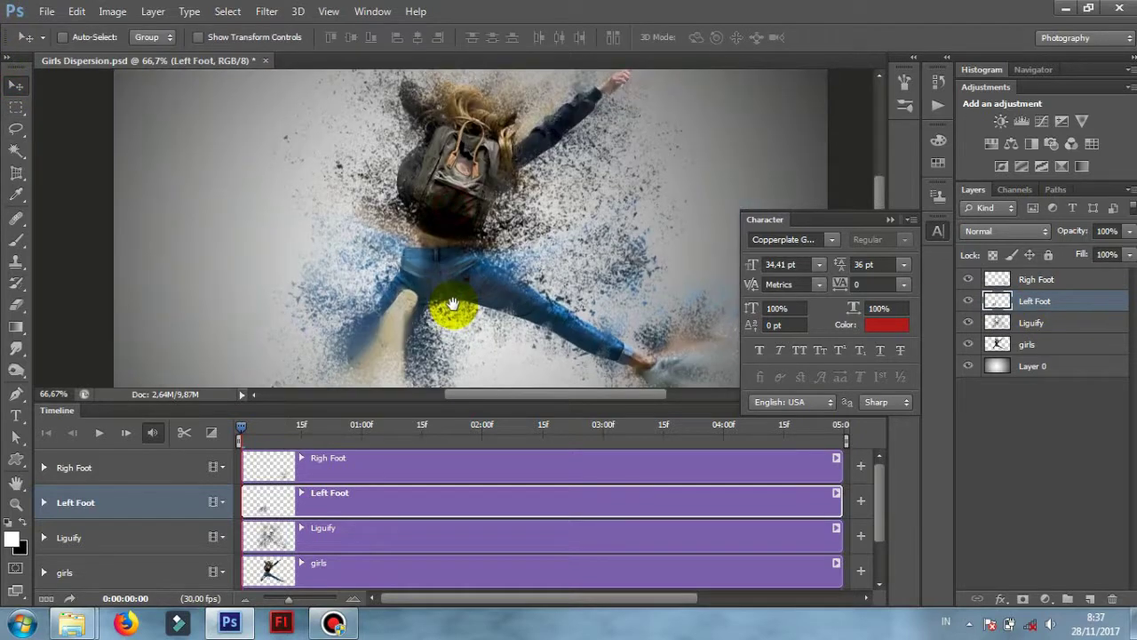
Step: Lasso the body's left side and copy it from Liguify to a new layer named 'Left Body'
left_click_drag(457, 204, 456, 325)
left_click(16, 128)
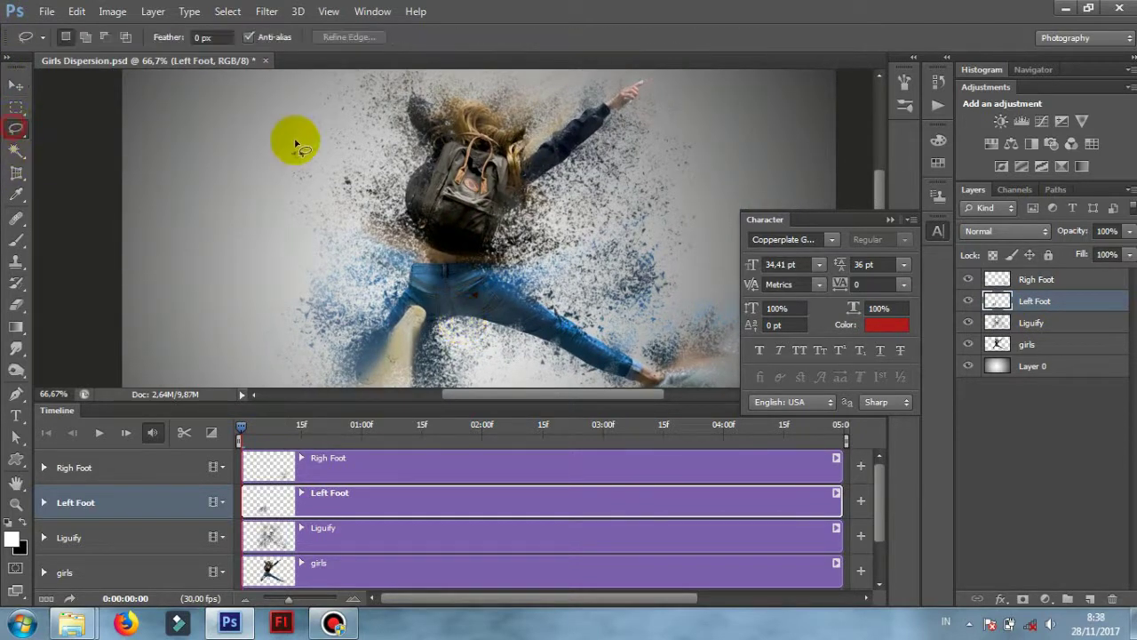
left_click(326, 95)
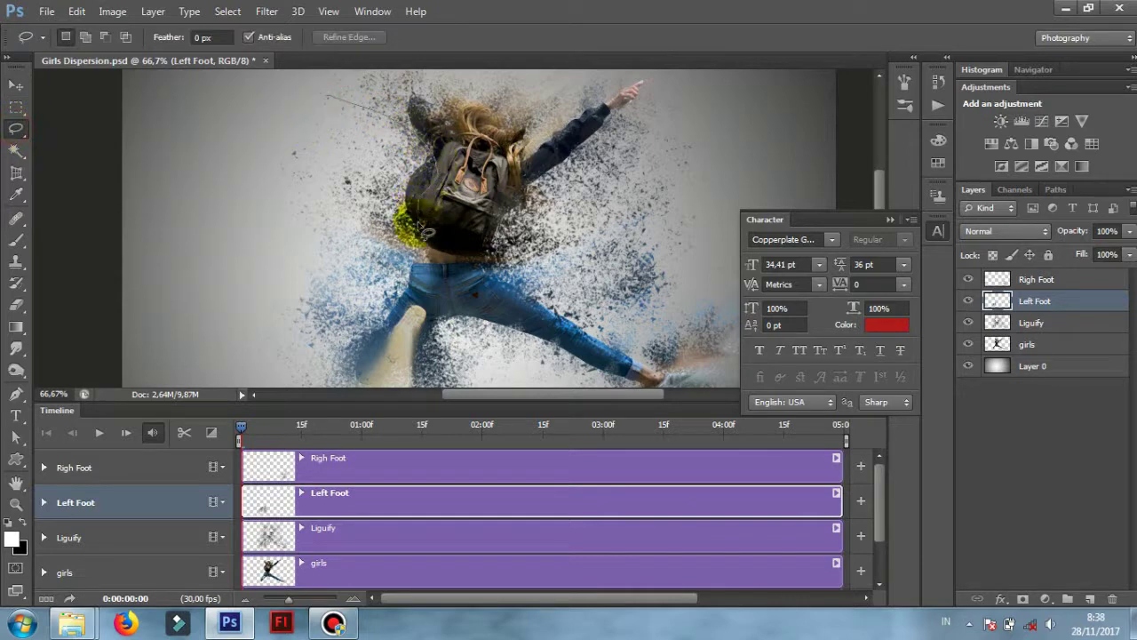
mouse_move(423, 230)
left_mouse_down()
mouse_move(402, 316)
mouse_move(327, 99)
mouse_move(328, 110)
left_mouse_up()
left_click(1029, 325)
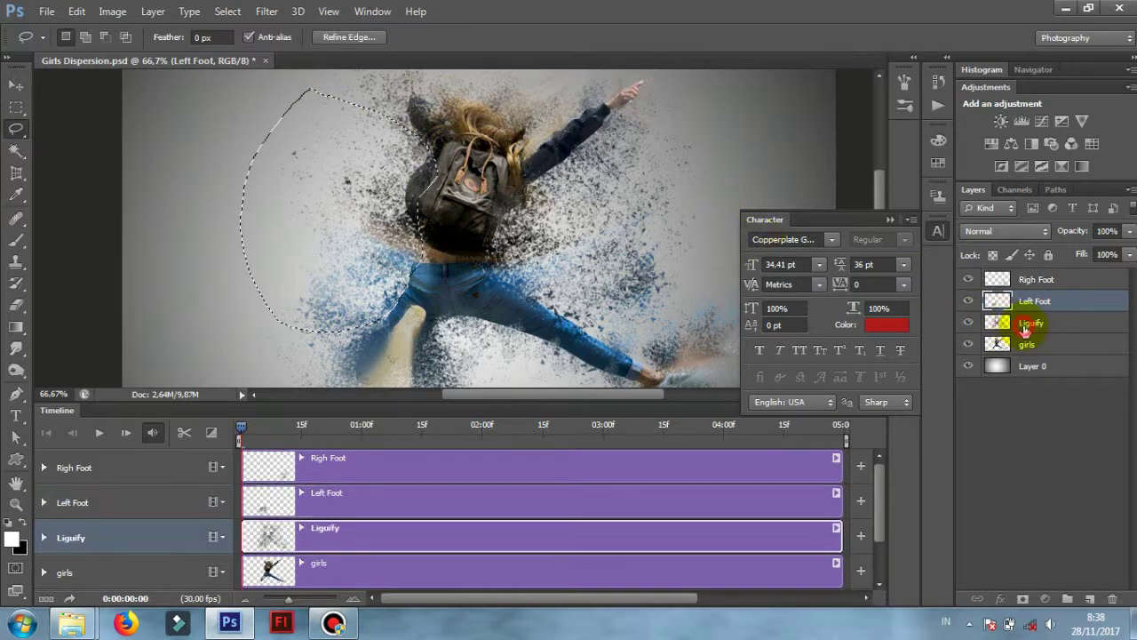
key("ctrl+j")
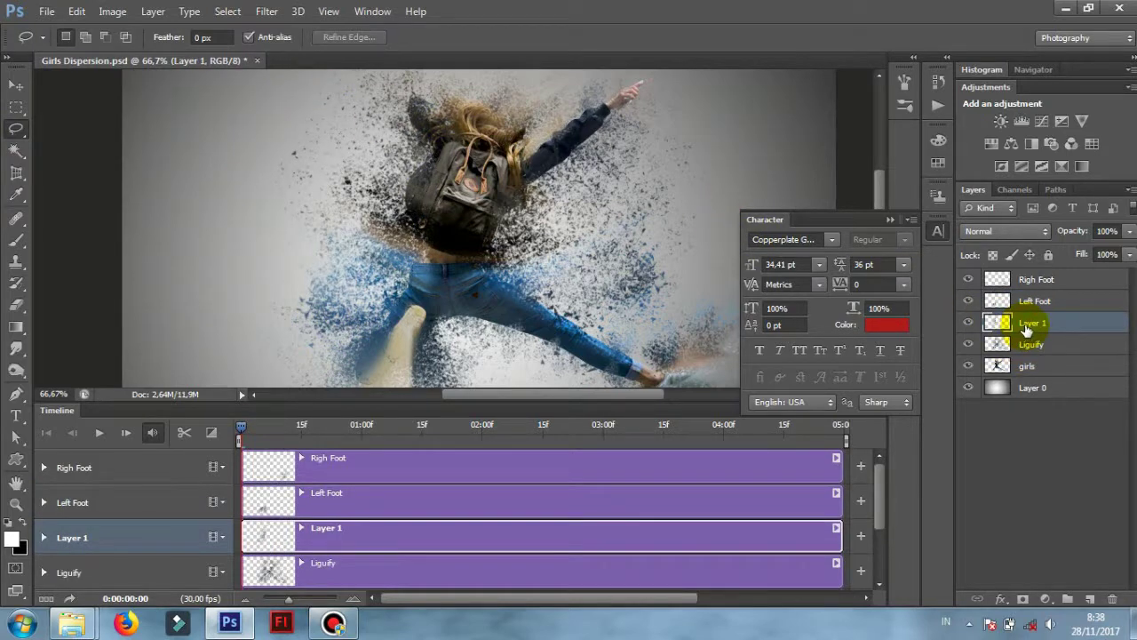
type("Left Body")
Step: Lasso the right arm and side, copy them from Liguify, and begin naming the layer 'Right Body'
left_click(15, 128)
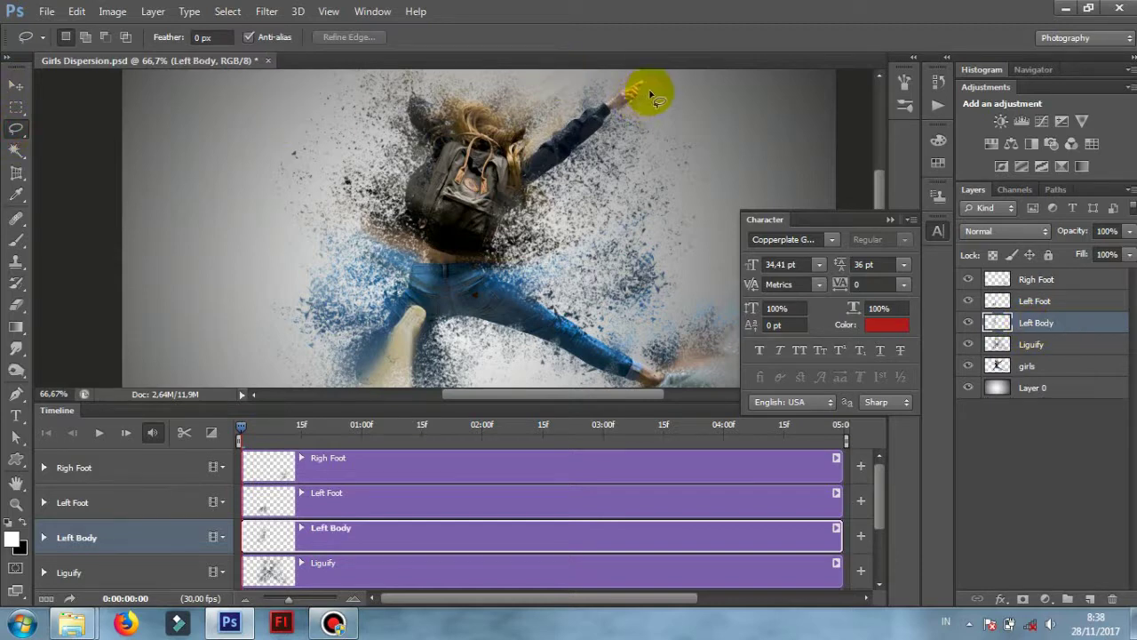
left_click_drag(647, 93, 536, 174)
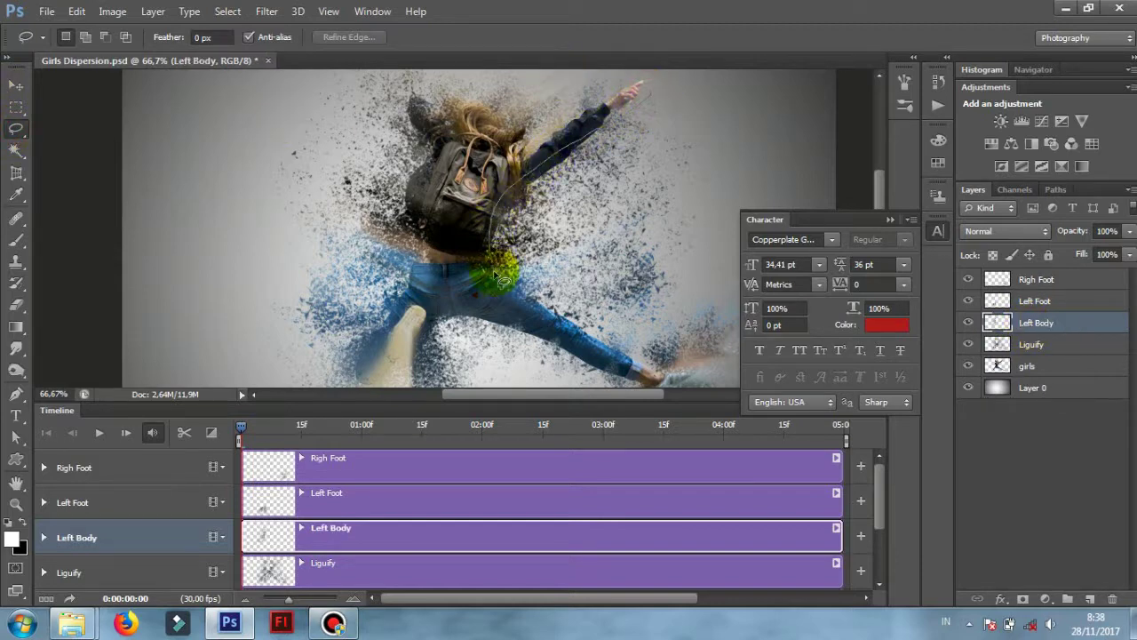
left_click_drag(524, 304, 599, 342)
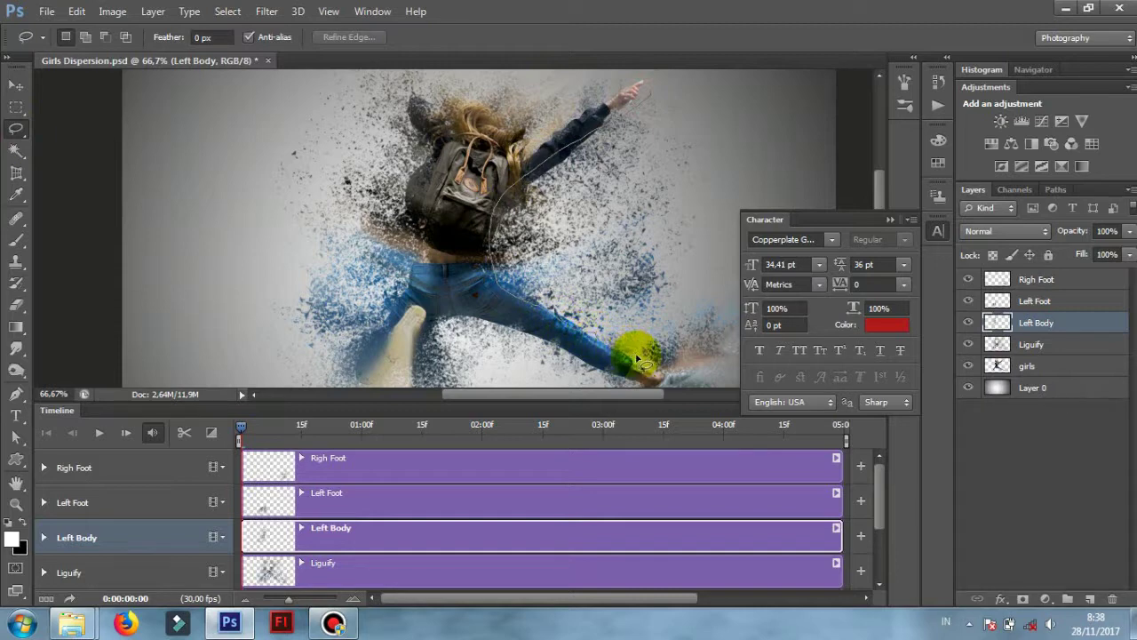
left_click_drag(638, 360, 653, 97)
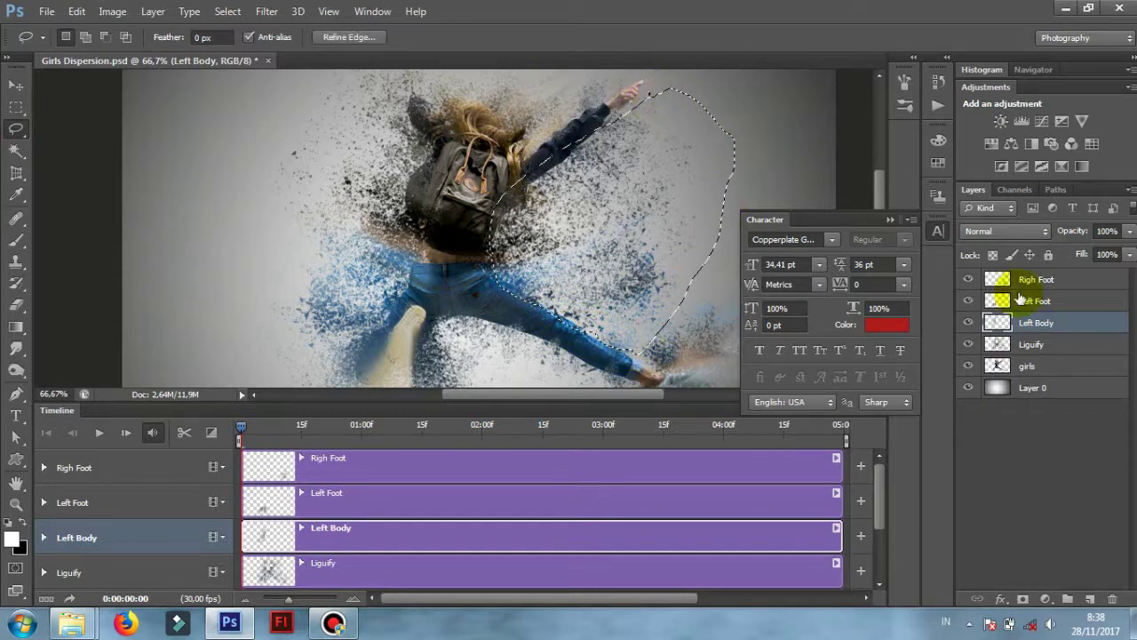
left_click(1042, 344)
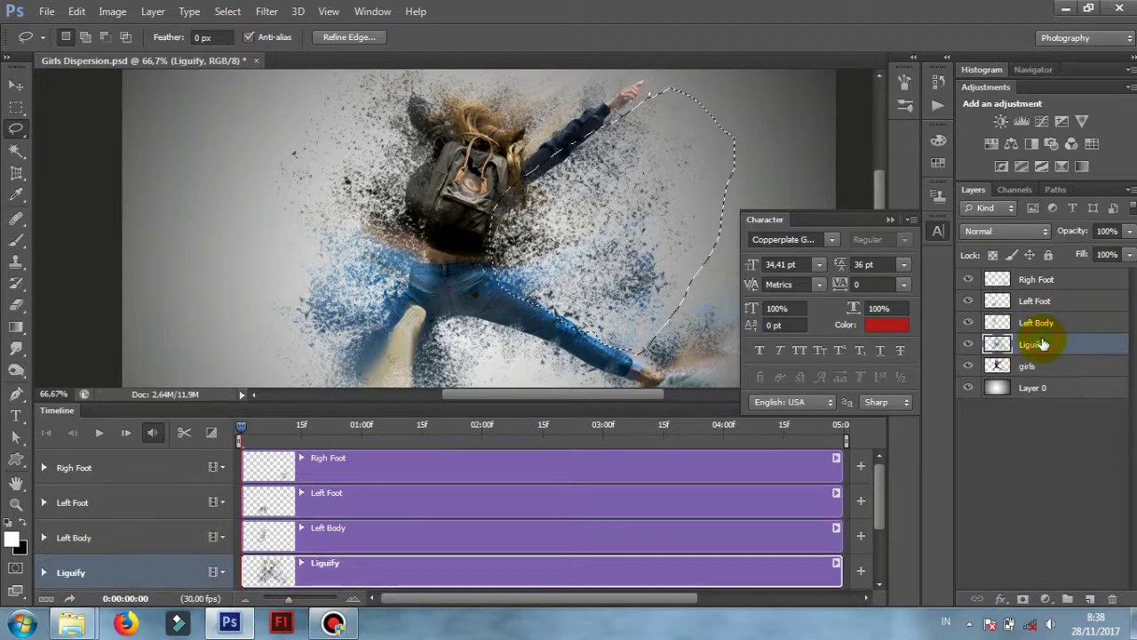
key("ctrl+j")
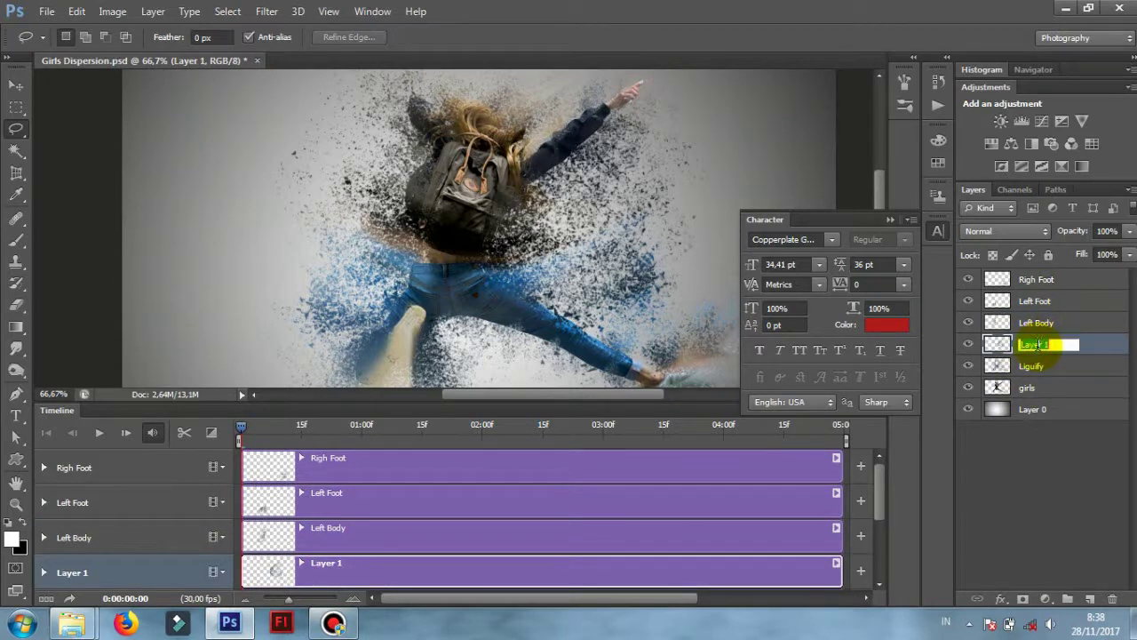
type("Right Body")
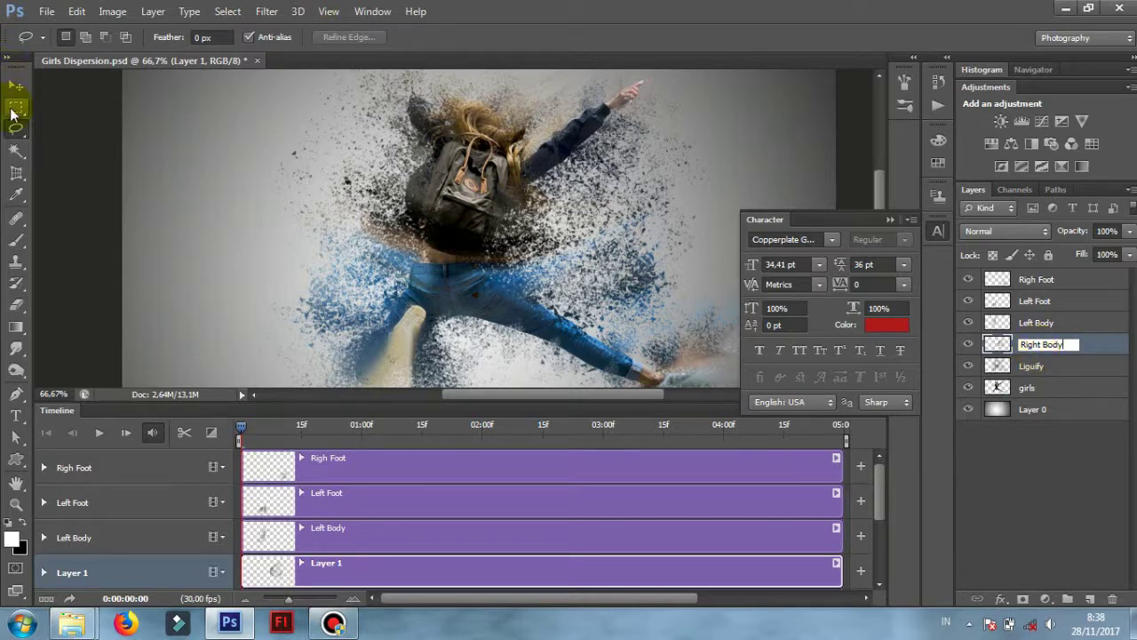
Step: Lasso the head, backpack and arm area and copy it from Liquify to a new 'Top' layer
left_click(16, 85)
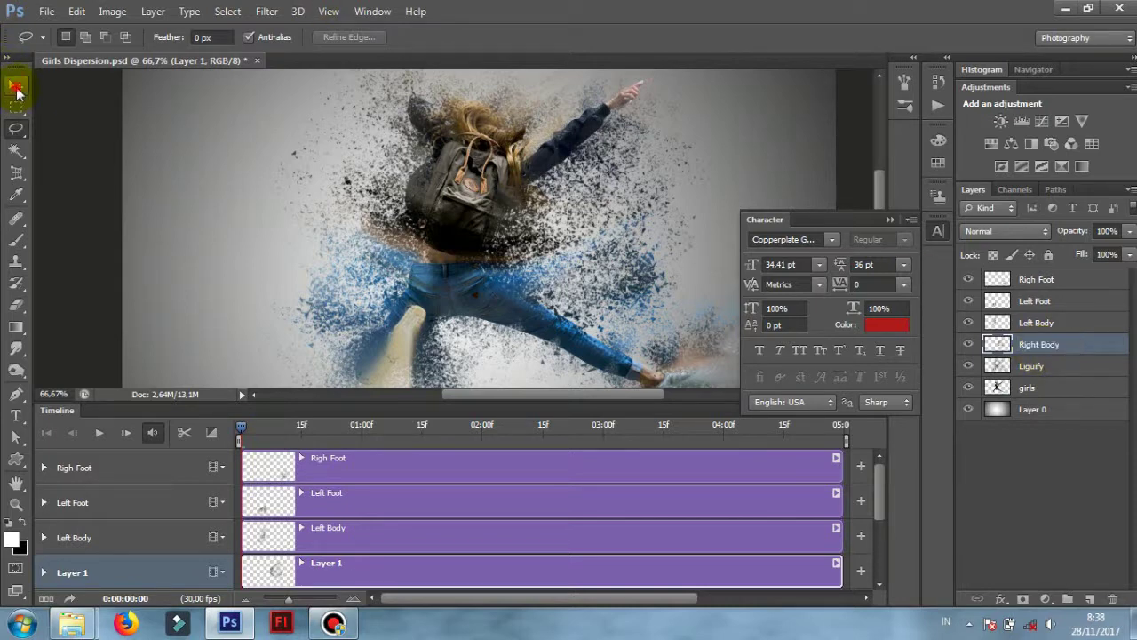
left_click_drag(418, 101, 396, 233)
left_click(16, 129)
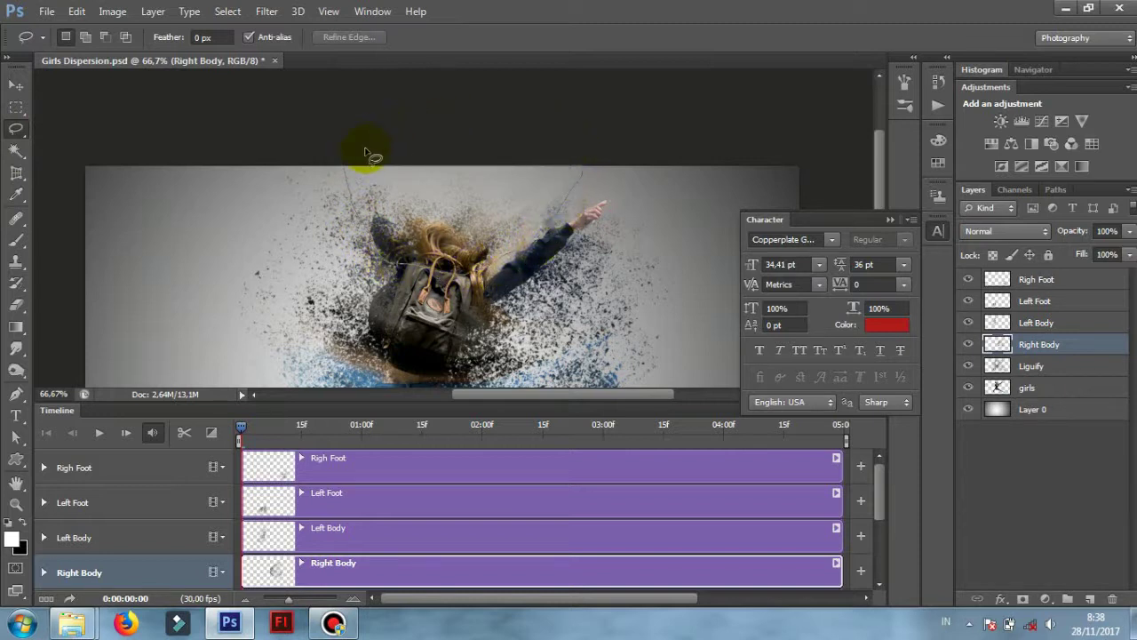
left_click_drag(347, 173, 345, 167)
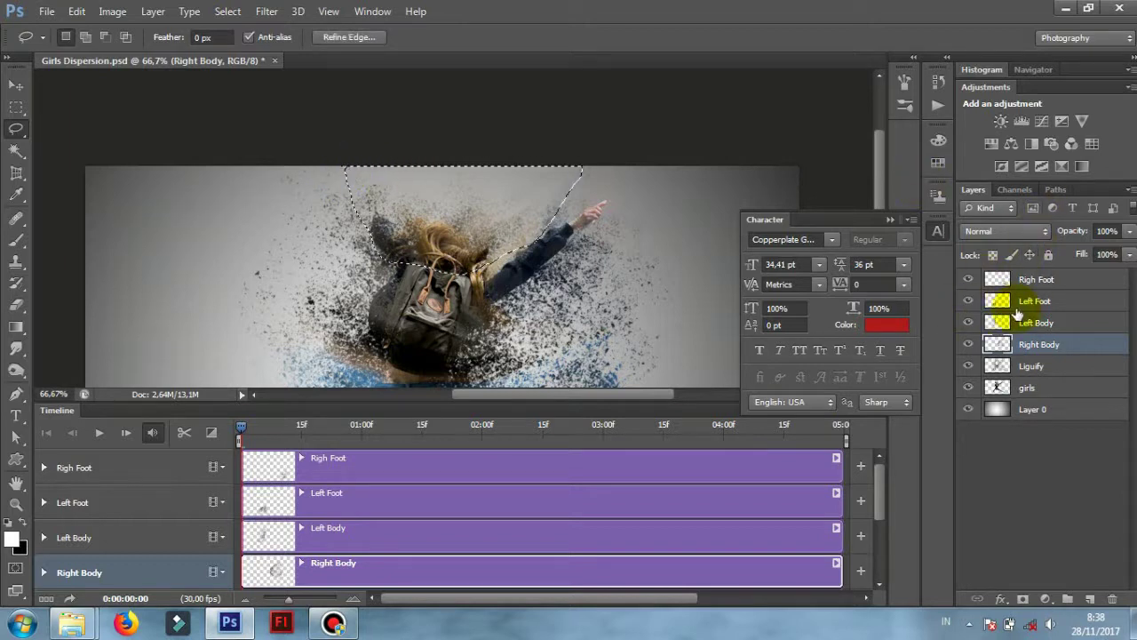
left_click(1035, 367)
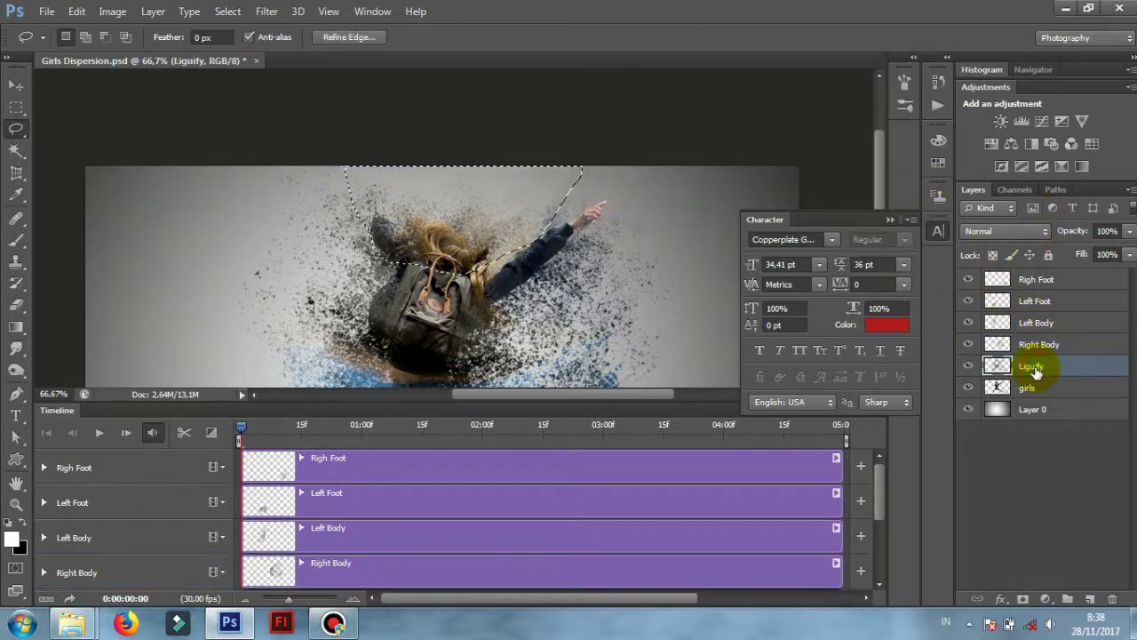
key("ctrl+j")
left_click(1034, 367)
type("Top")
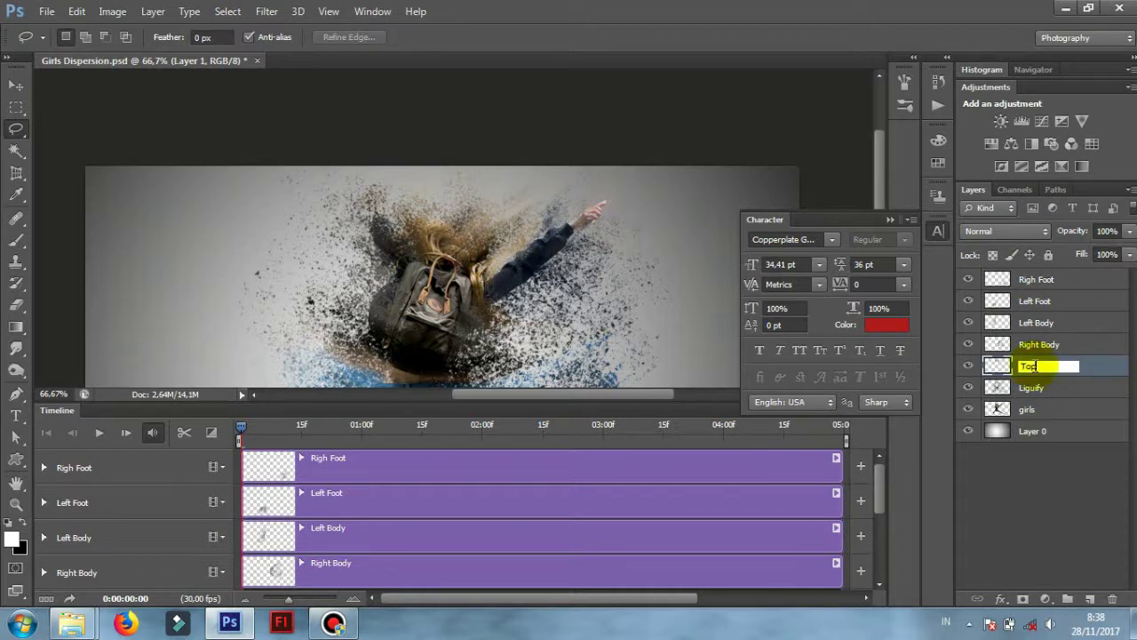
left_click(16, 84)
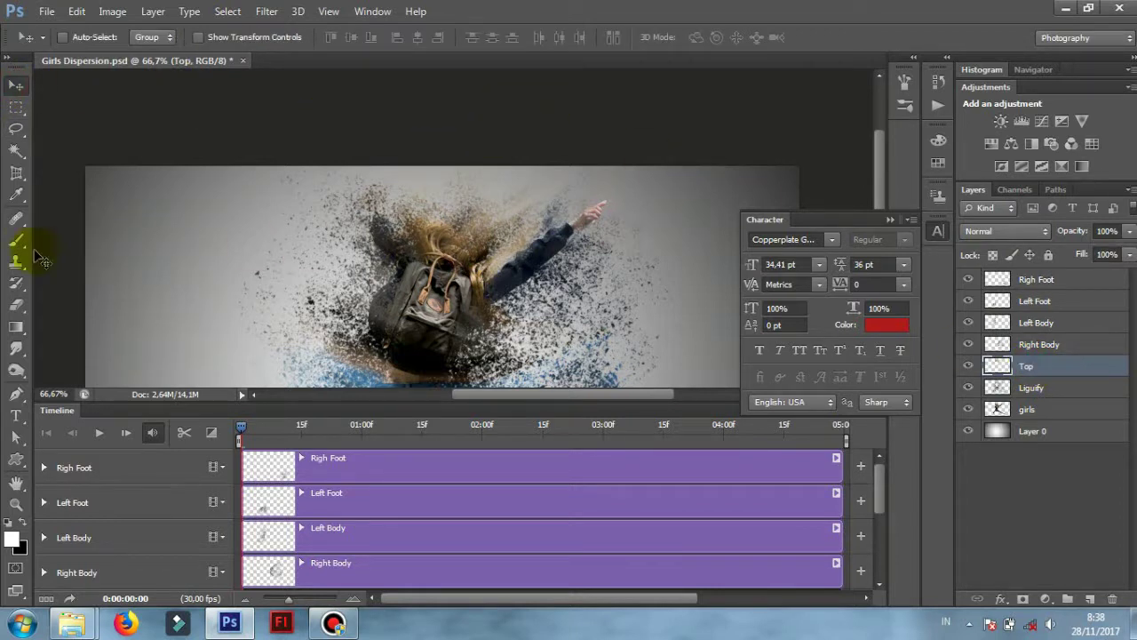
Step: Zoom in, lasso the raised hand, and copy it from the Liquify layer onto a new layer
left_click(16, 128)
scroll(596, 261, "up", 1)
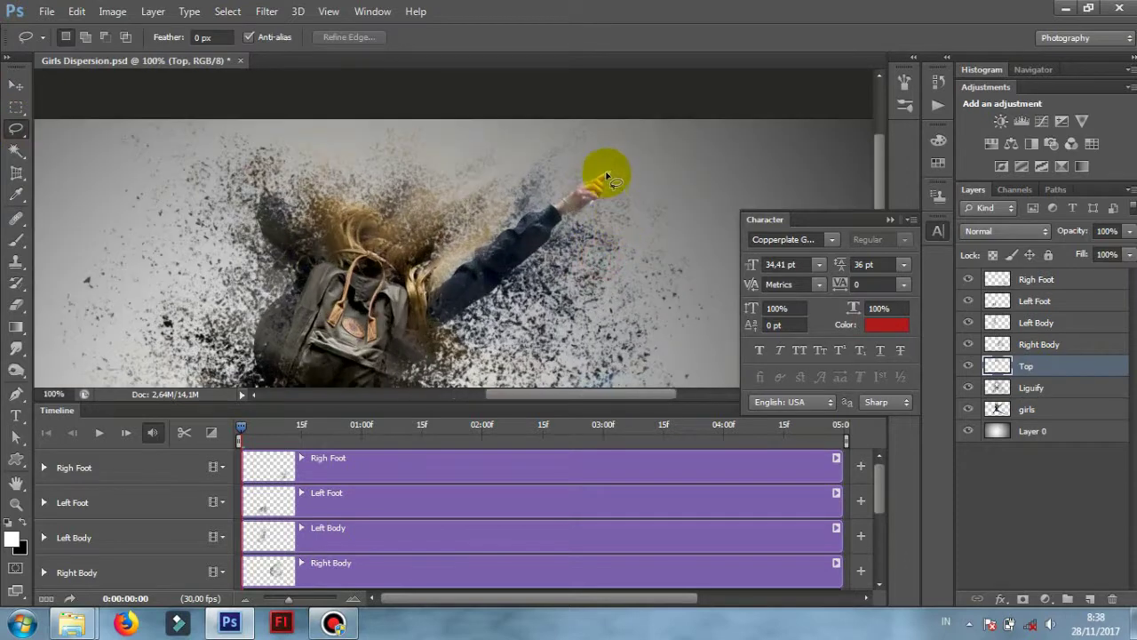
mouse_move(619, 118)
left_mouse_down()
mouse_move(742, 212)
mouse_move(675, 112)
mouse_move(612, 121)
left_mouse_up()
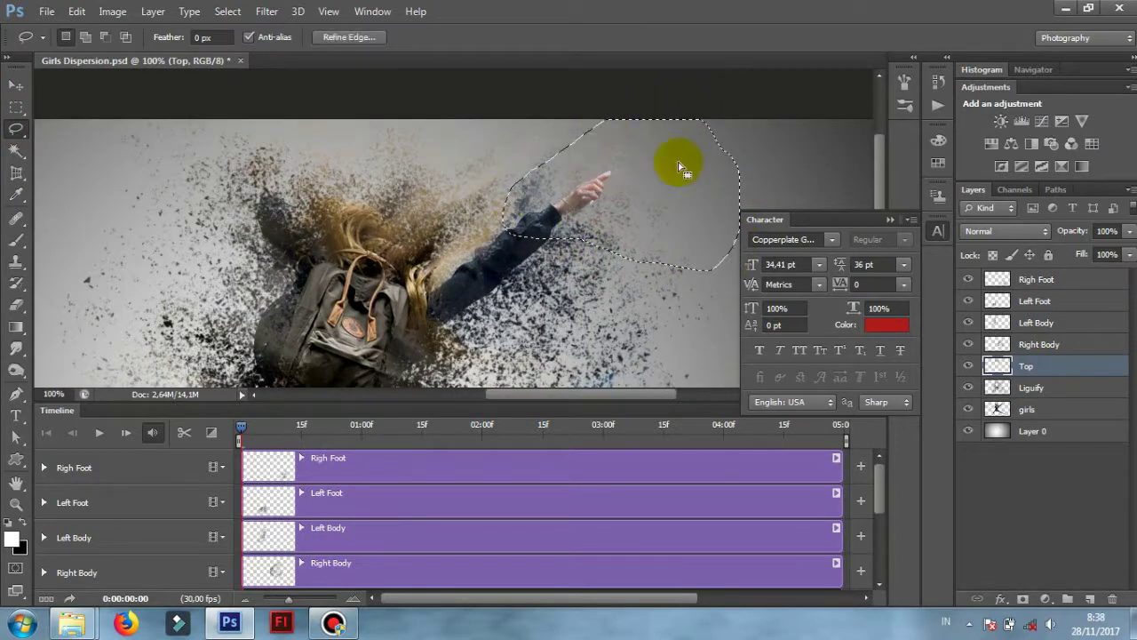
left_click(1051, 392)
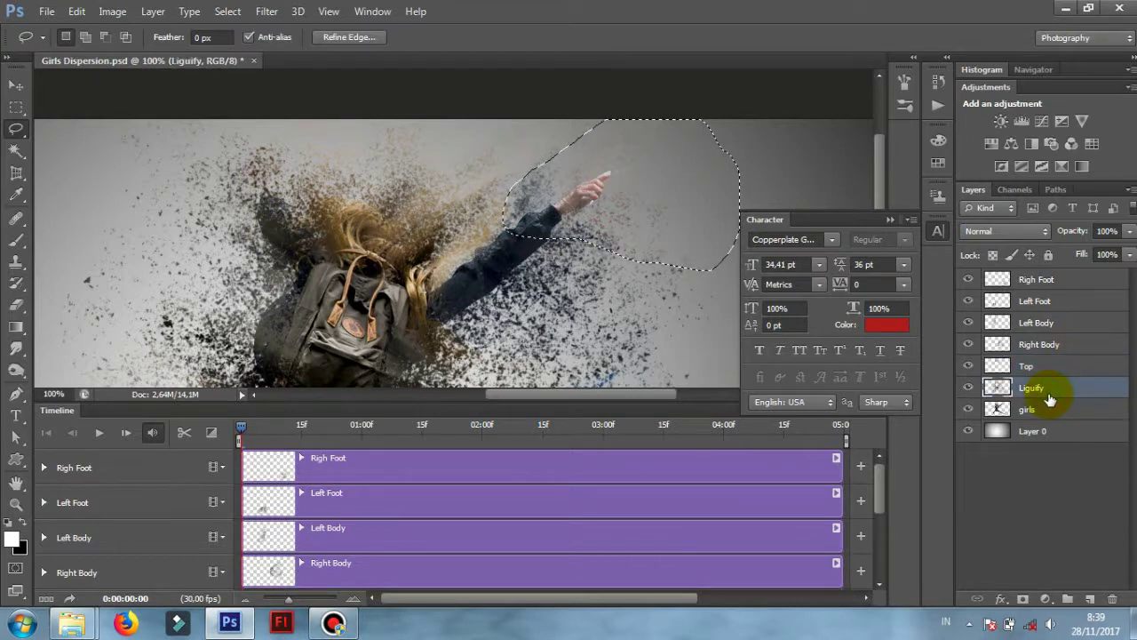
key("ctrl+j")
type("Right Hand")
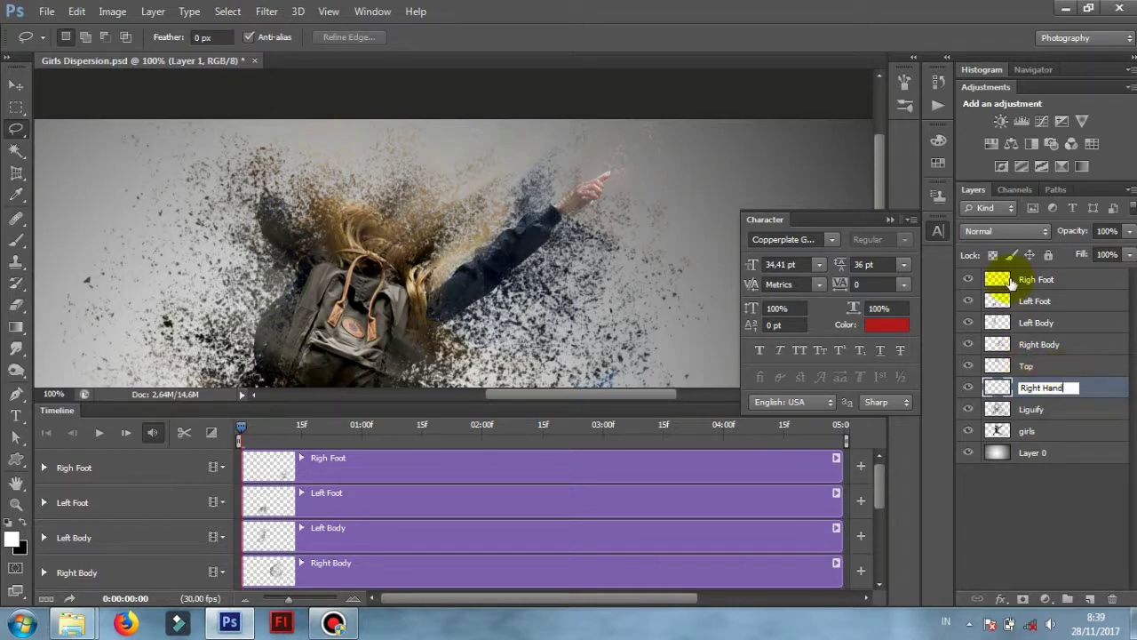
Step: Rename the 'Righ Foot' layer to 'Right Foot' and hide the Liguify layer
left_click(1022, 280)
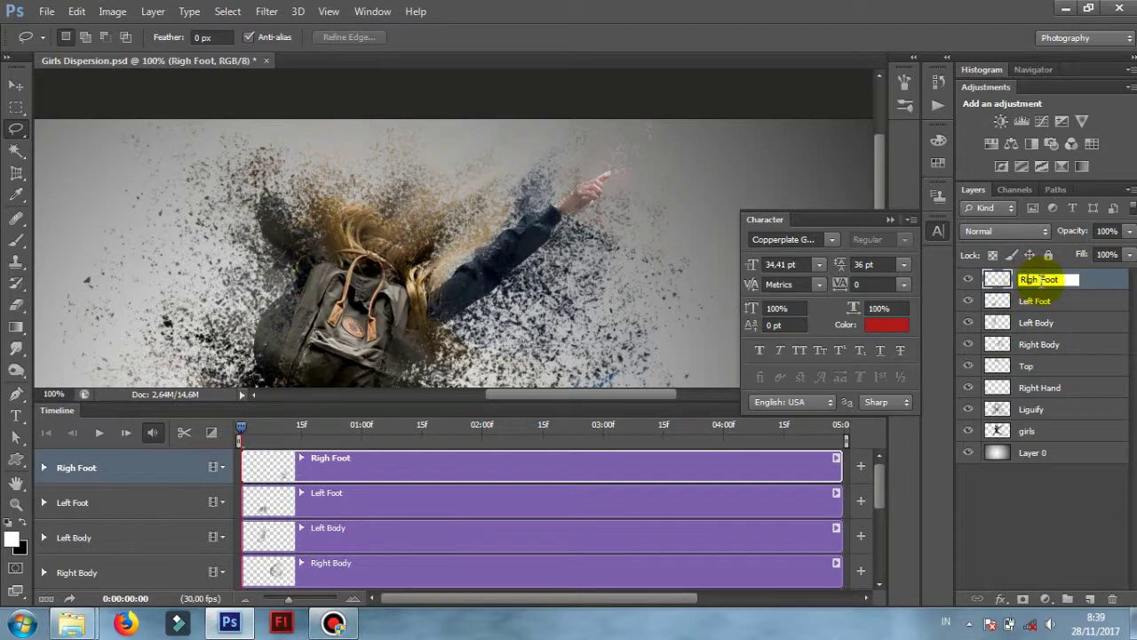
left_click(1039, 283)
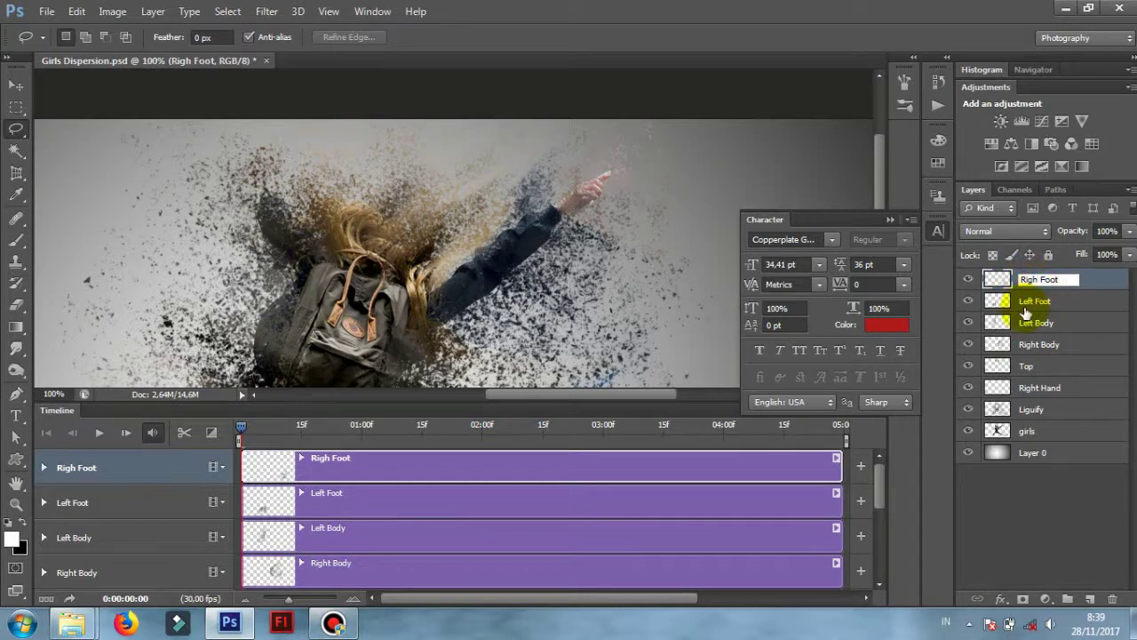
type("t")
left_click(16, 84)
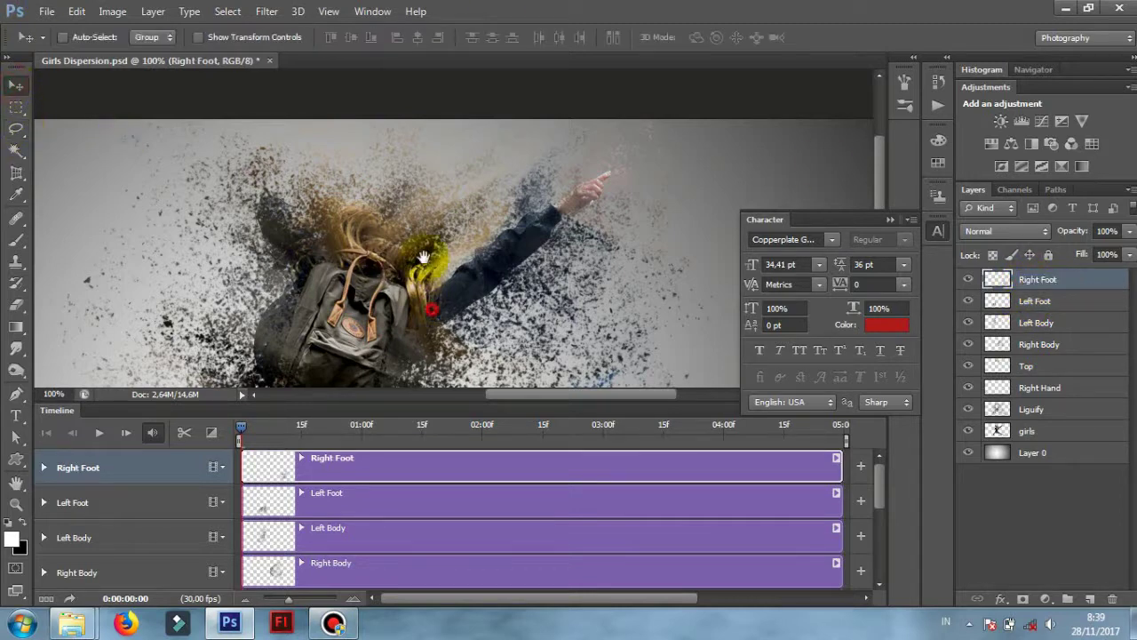
mouse_move(413, 307)
left_mouse_down()
mouse_move(413, 246)
mouse_move(442, 223)
left_mouse_up()
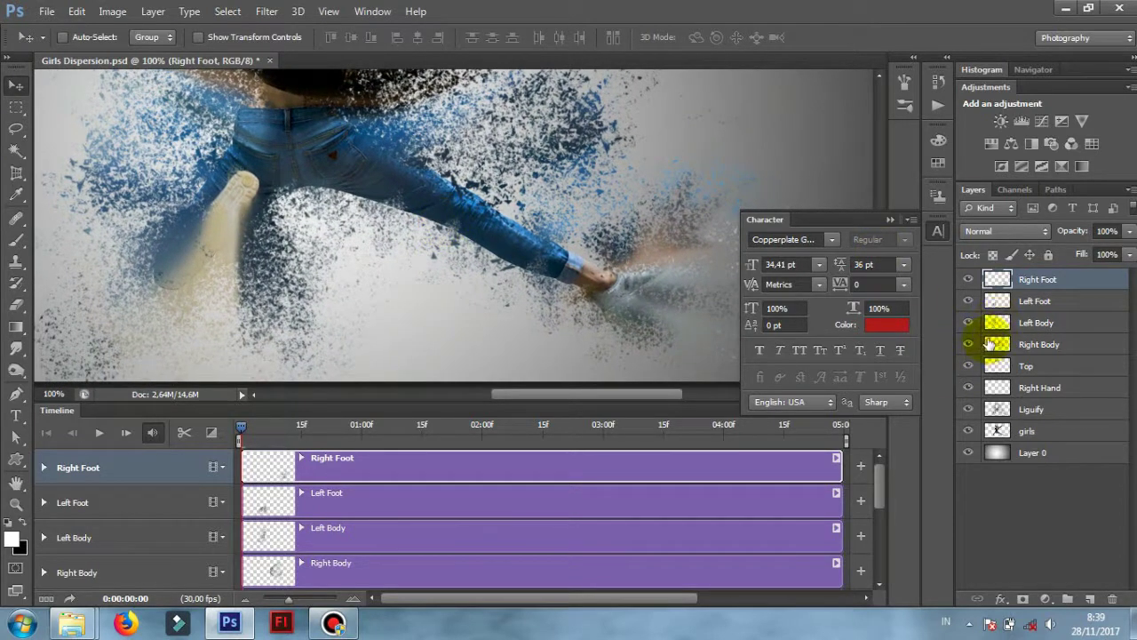
left_click(968, 409)
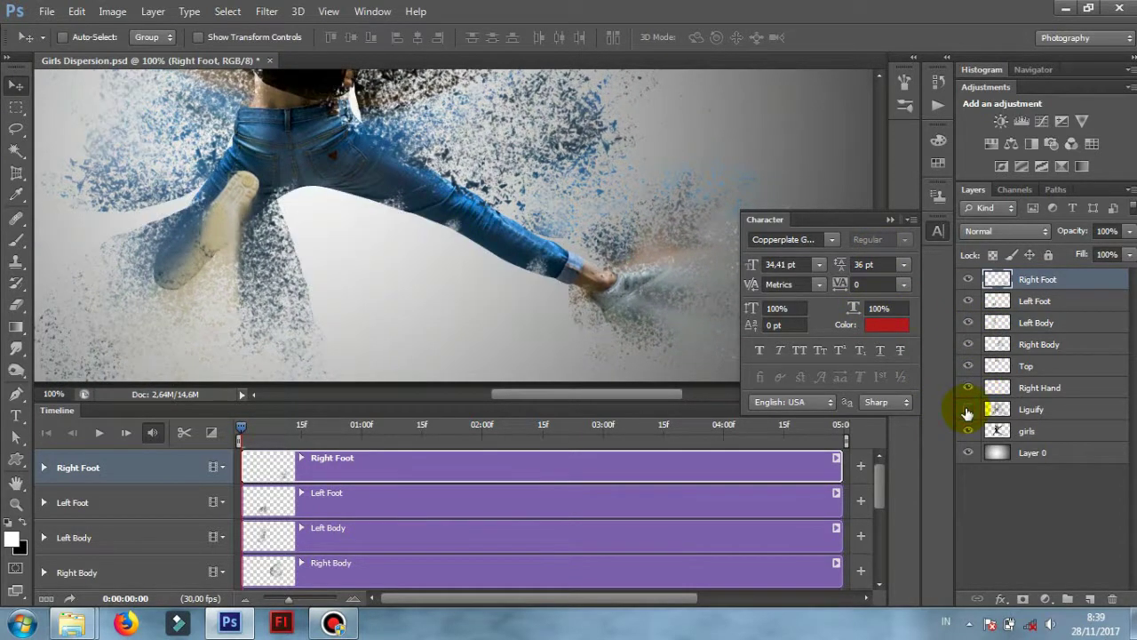
left_click(1052, 413)
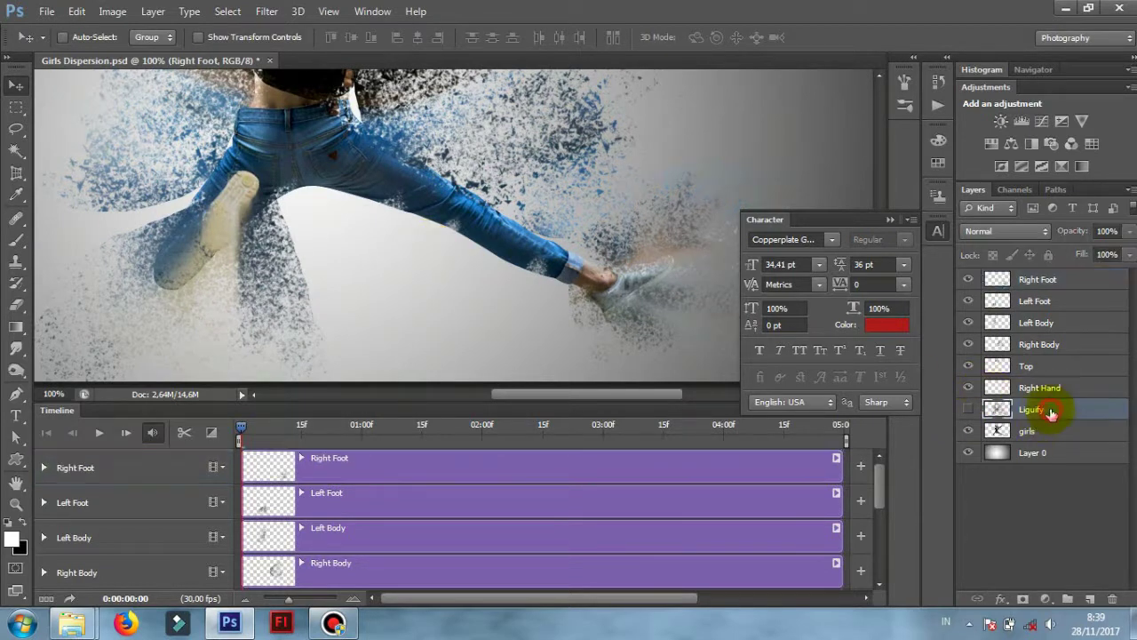
Step: Lasso the area under the legs, show Liquify again, and copy it to a new 'Bottom' layer
left_click(17, 131)
mouse_move(300, 178)
left_mouse_down()
mouse_move(300, 330)
mouse_move(544, 267)
mouse_move(461, 222)
left_mouse_up()
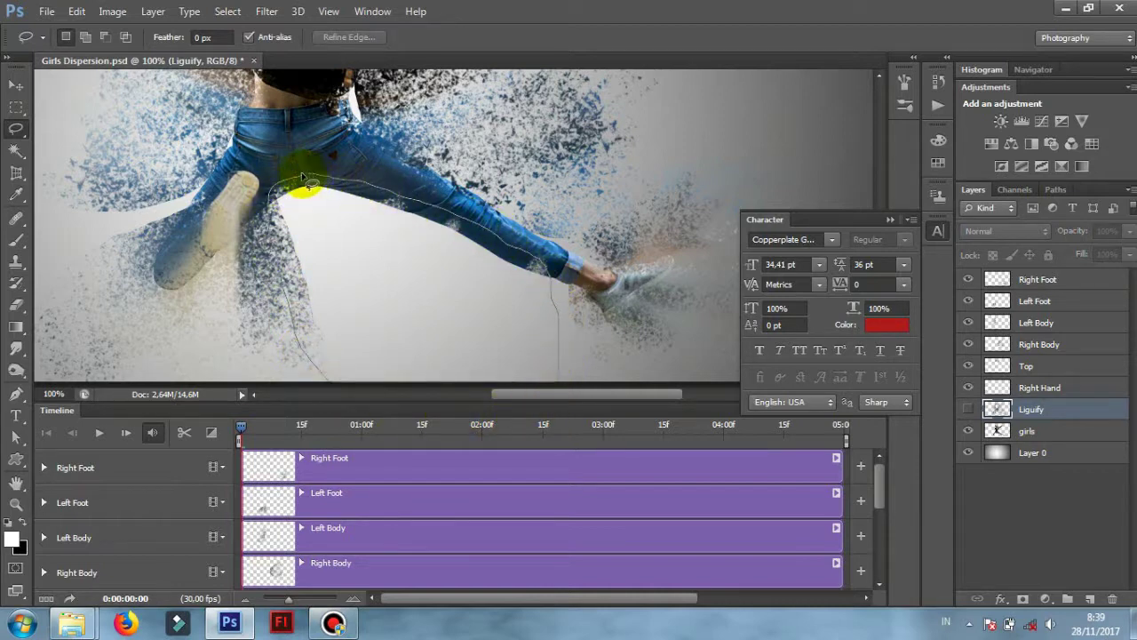
left_click_drag(307, 182, 302, 177)
left_click(969, 408)
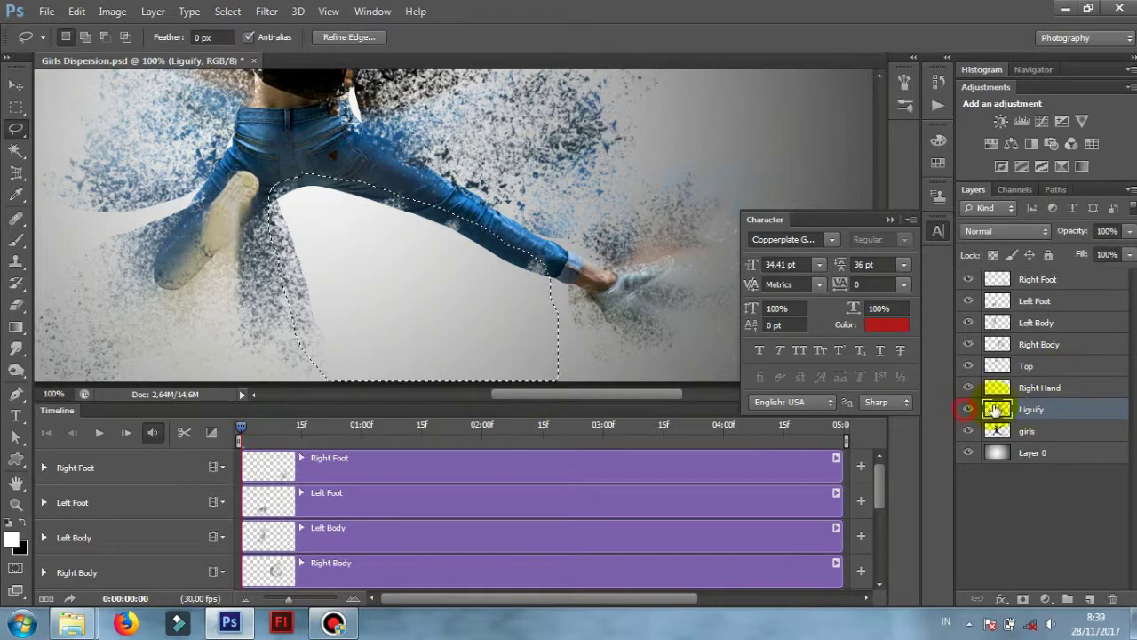
key("ctrl+j")
type("Bottom")
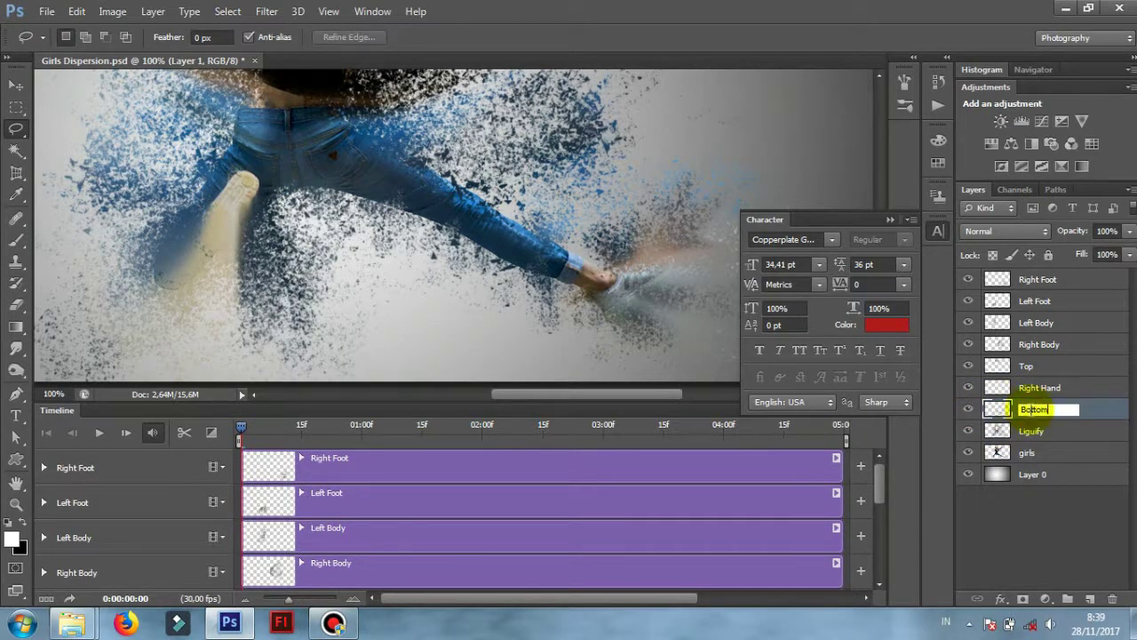
left_click(16, 85)
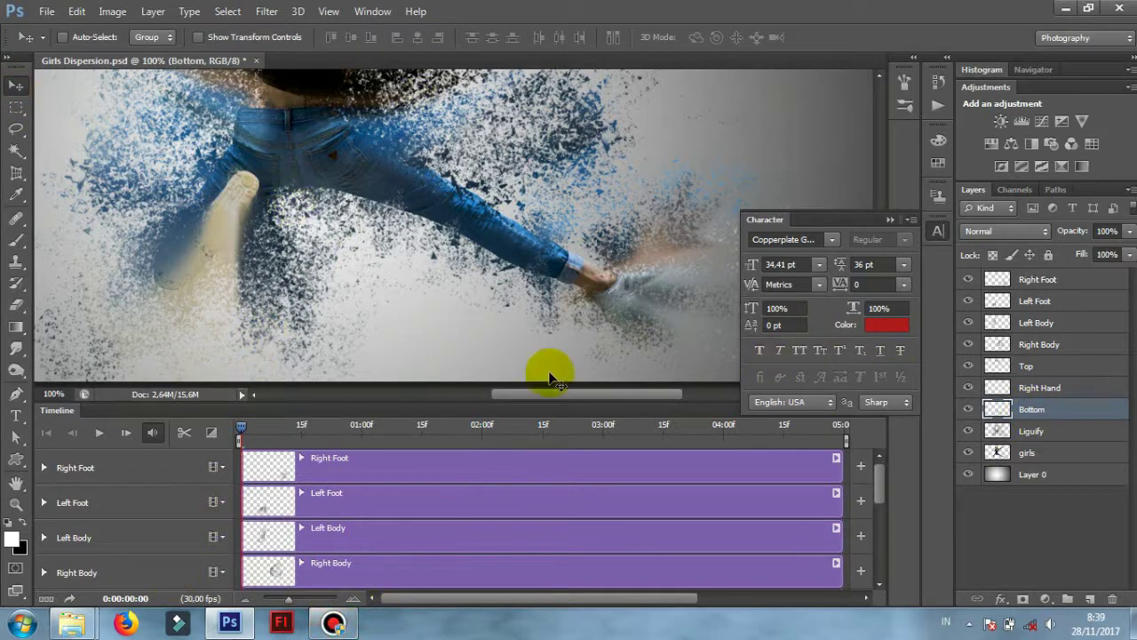
Step: Zoom the timeline out so every layer's five-second clip fits in view
mouse_move(878, 471)
left_mouse_down()
mouse_move(873, 551)
mouse_move(885, 507)
left_mouse_up()
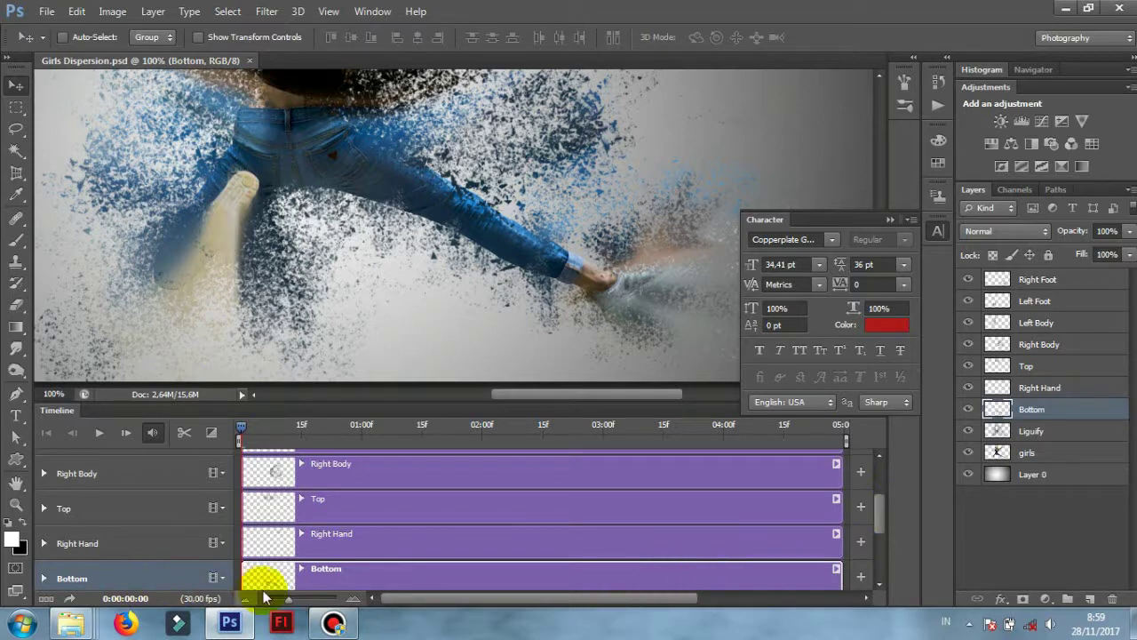
left_click(286, 603)
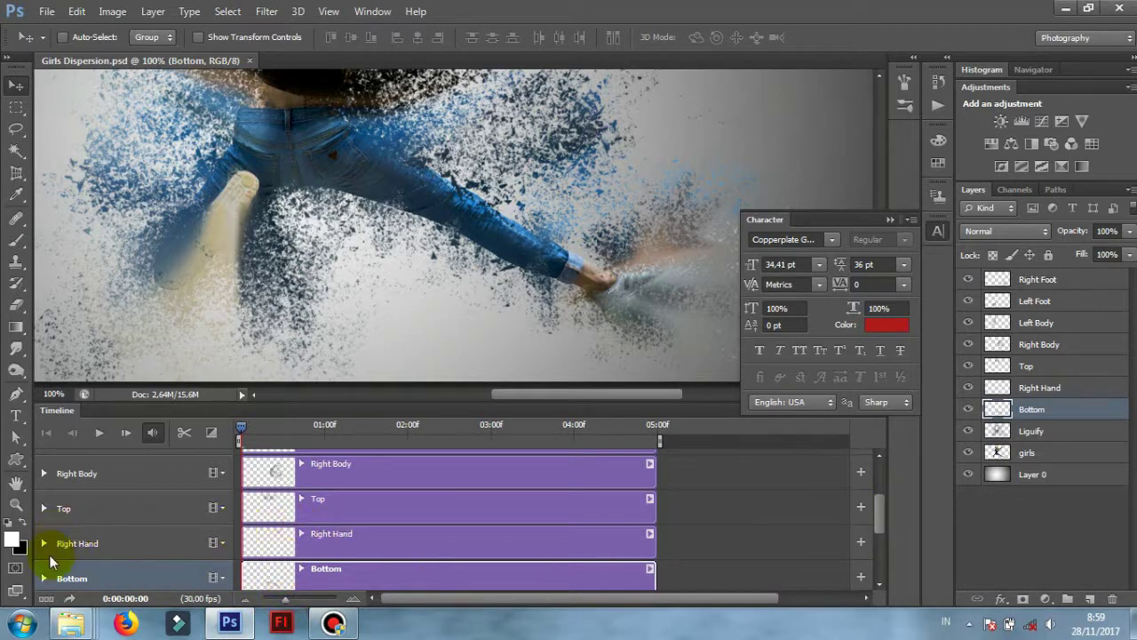
mouse_move(875, 504)
left_mouse_down()
mouse_move(875, 551)
mouse_move(891, 470)
left_mouse_up()
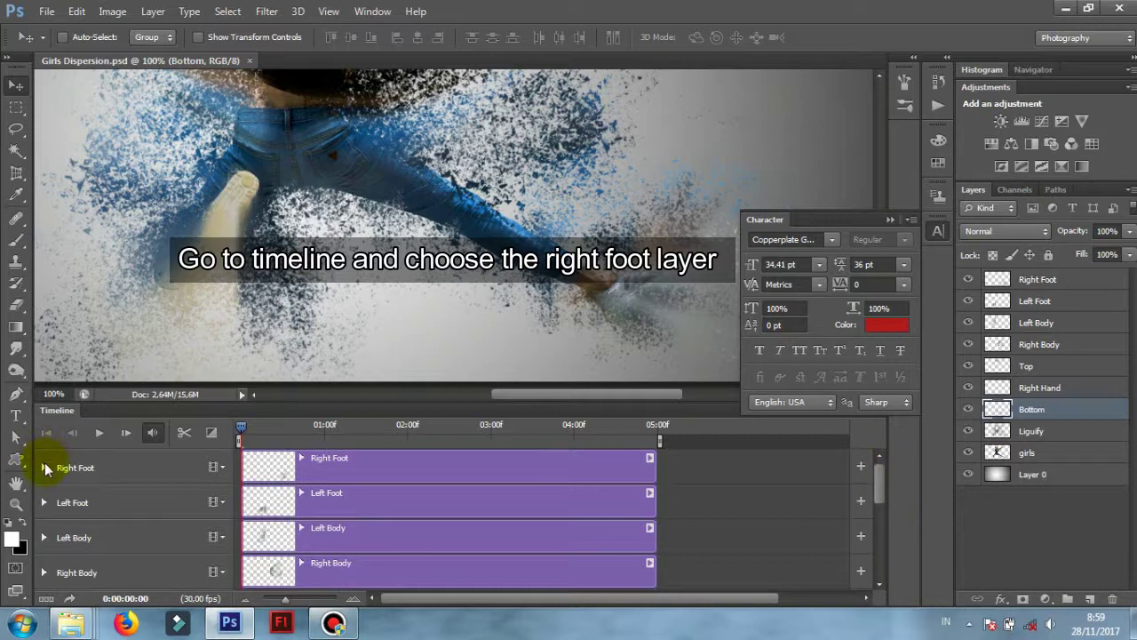
Step: Keyframe Right Foot's Position at 0 and 3 seconds, enlarging it to about 124% at 3 seconds
left_click(44, 468)
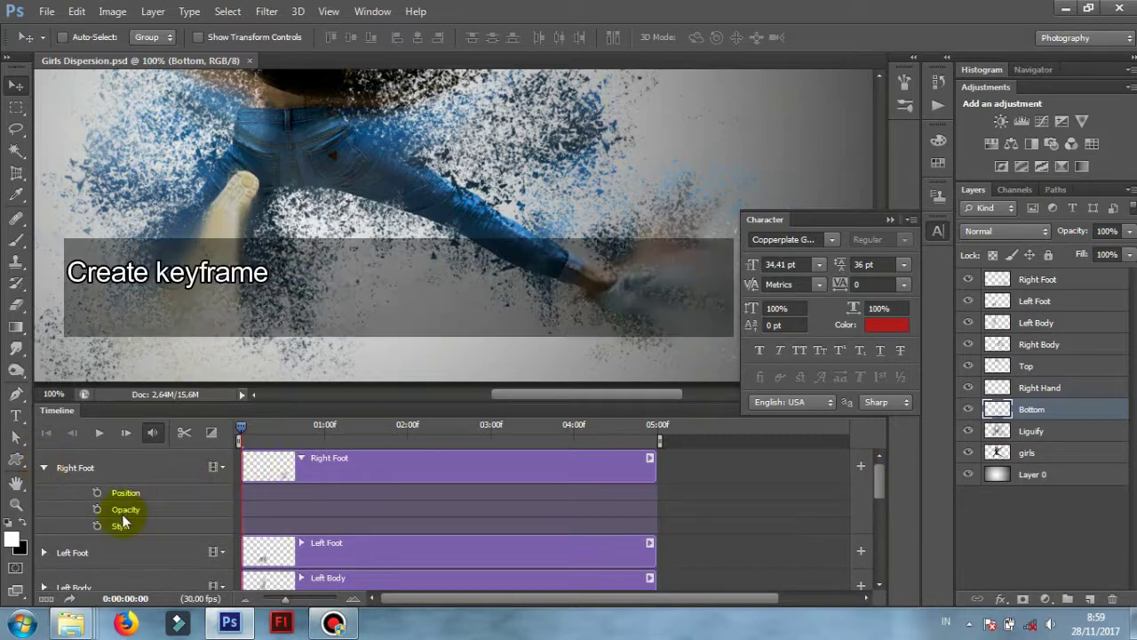
left_click(98, 494)
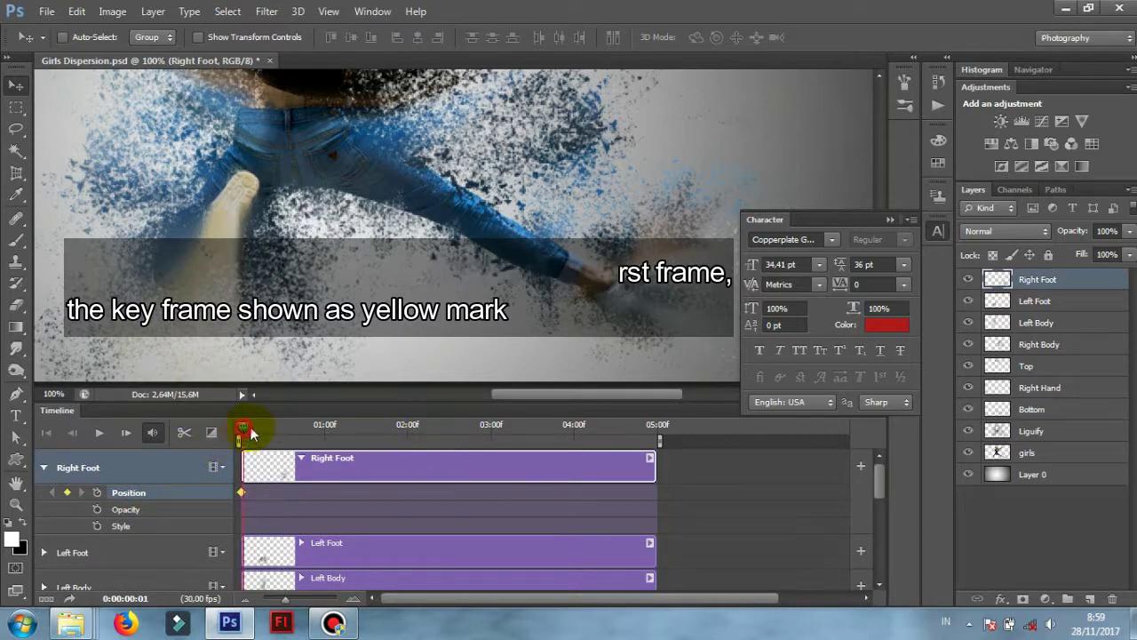
left_click_drag(241, 428, 491, 427)
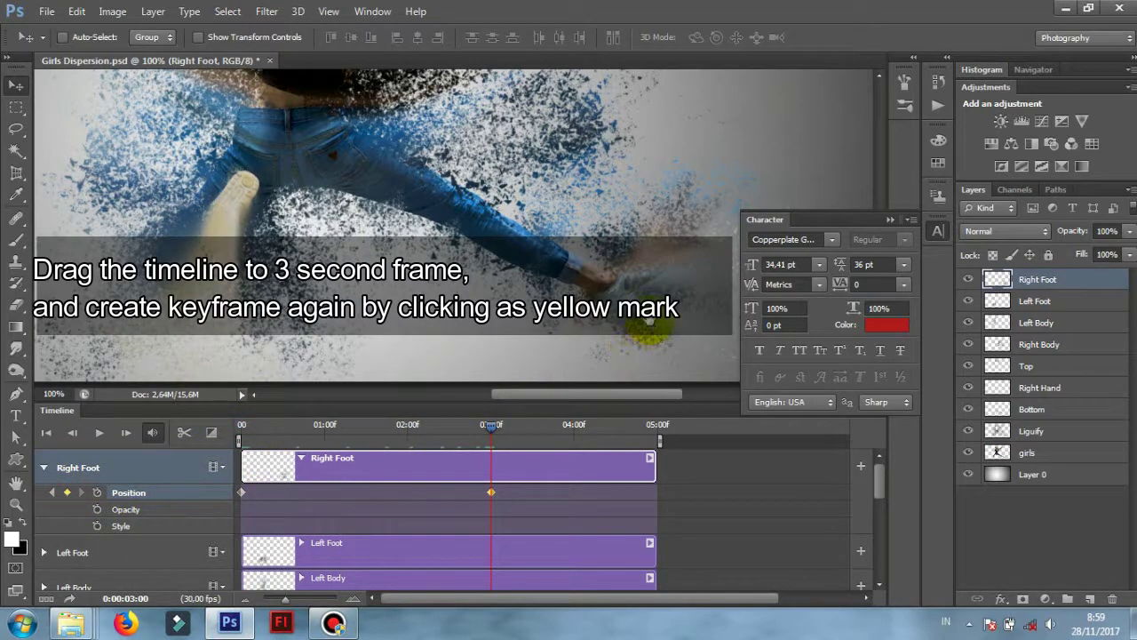
left_click_drag(604, 370, 536, 363)
key("ctrl+t")
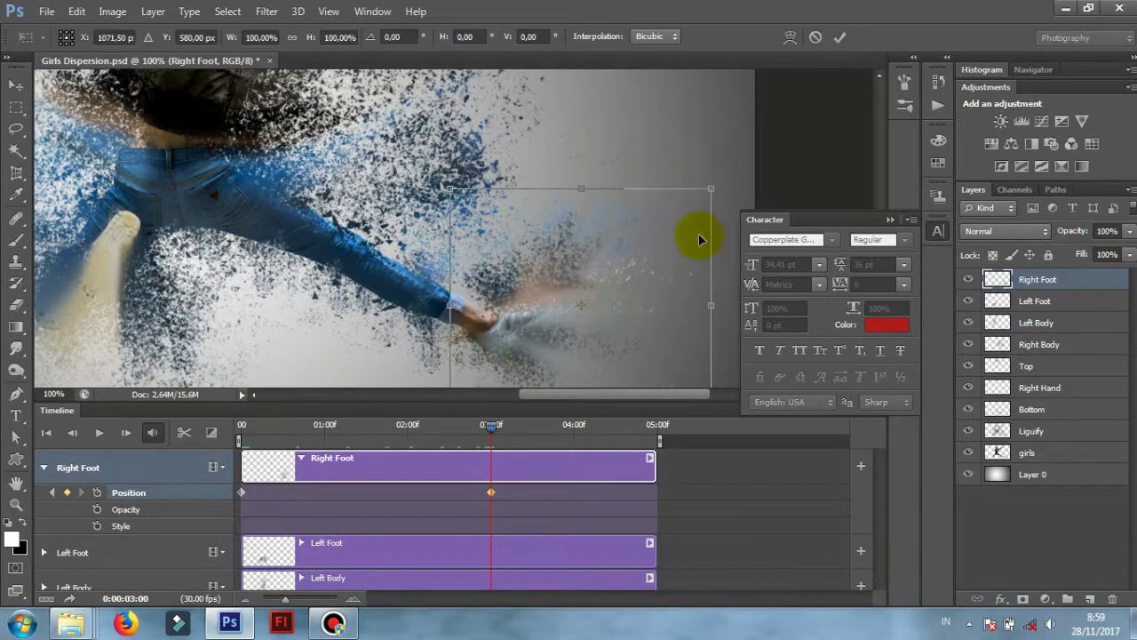
mouse_move(712, 190)
left_mouse_down()
mouse_move(734, 169)
mouse_move(789, 155)
left_mouse_up()
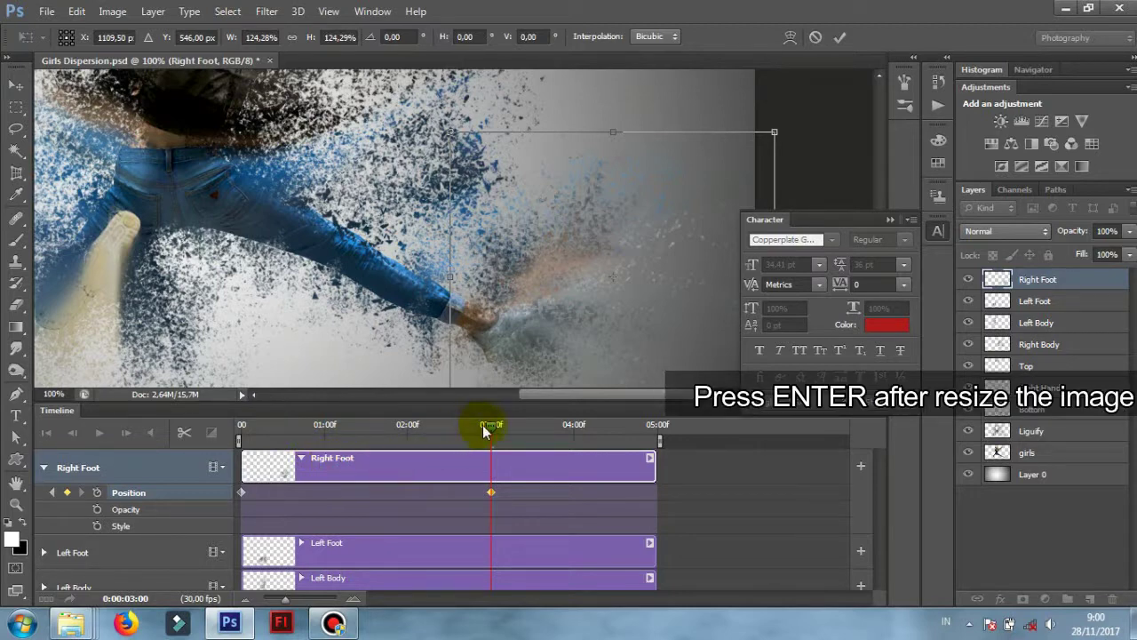
key("Return")
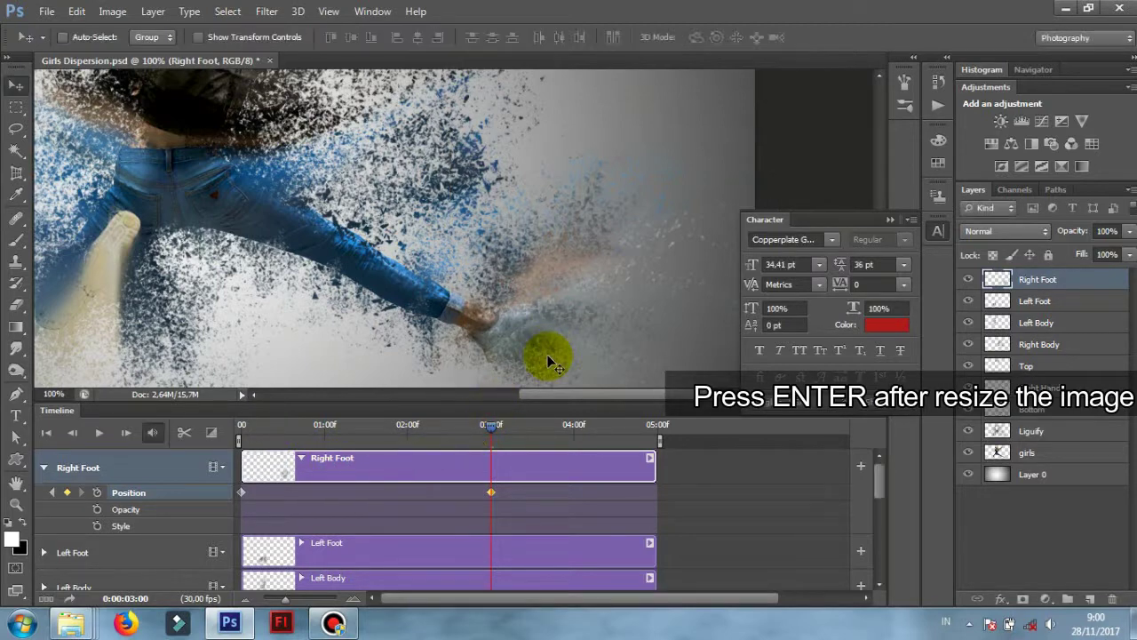
left_click(360, 460)
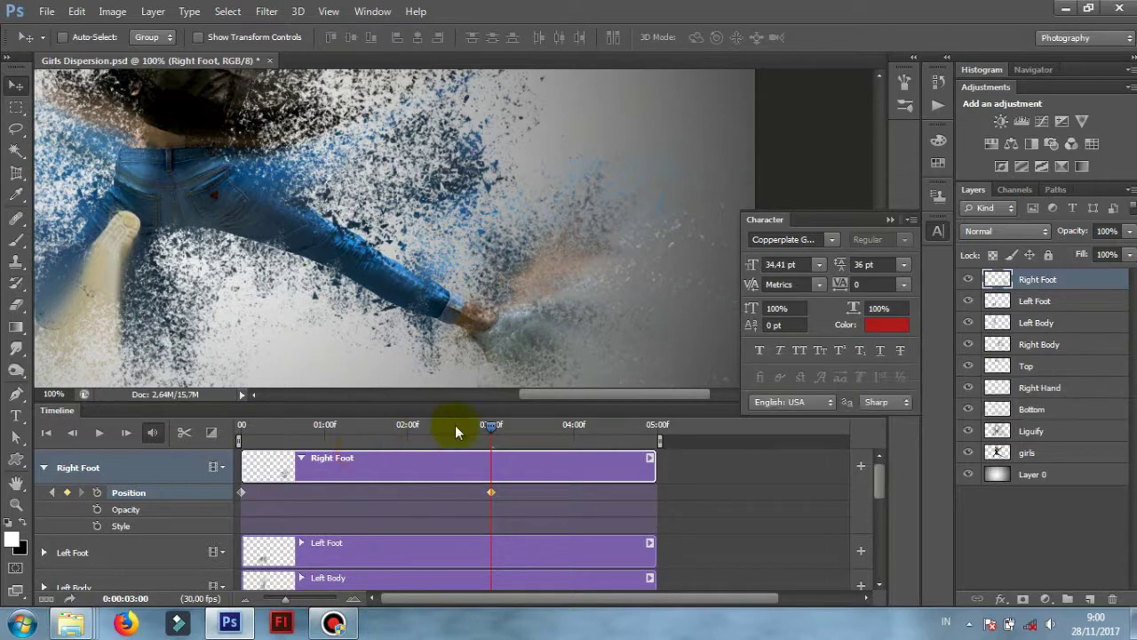
Step: Add Fade transitions to the start and end of the Right Foot clip and preview them
left_click(212, 434)
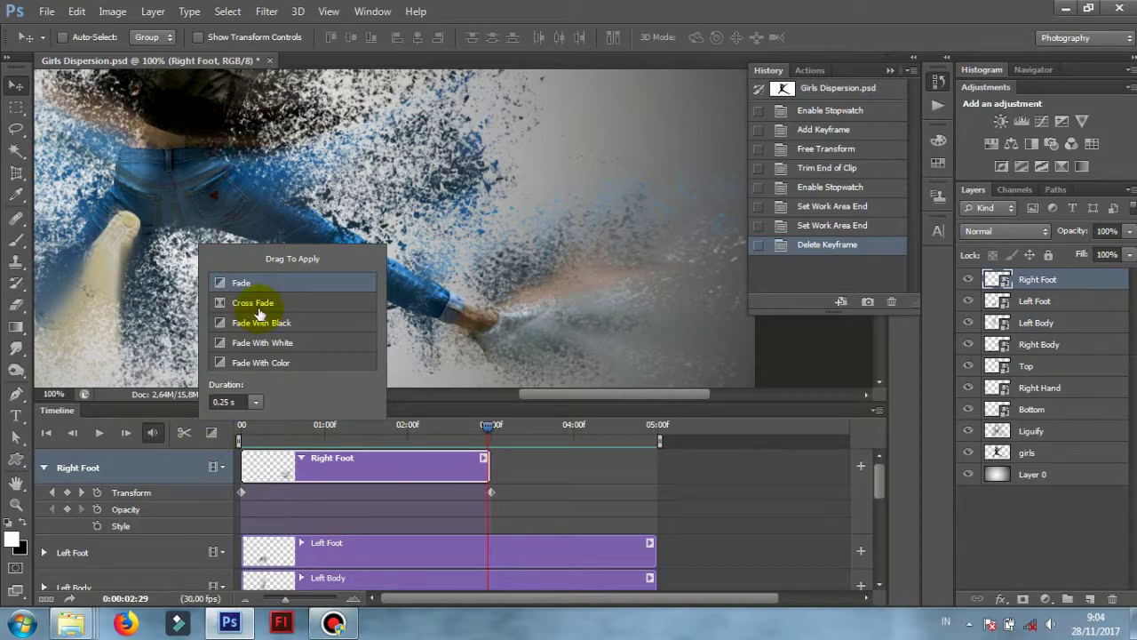
left_click(258, 307)
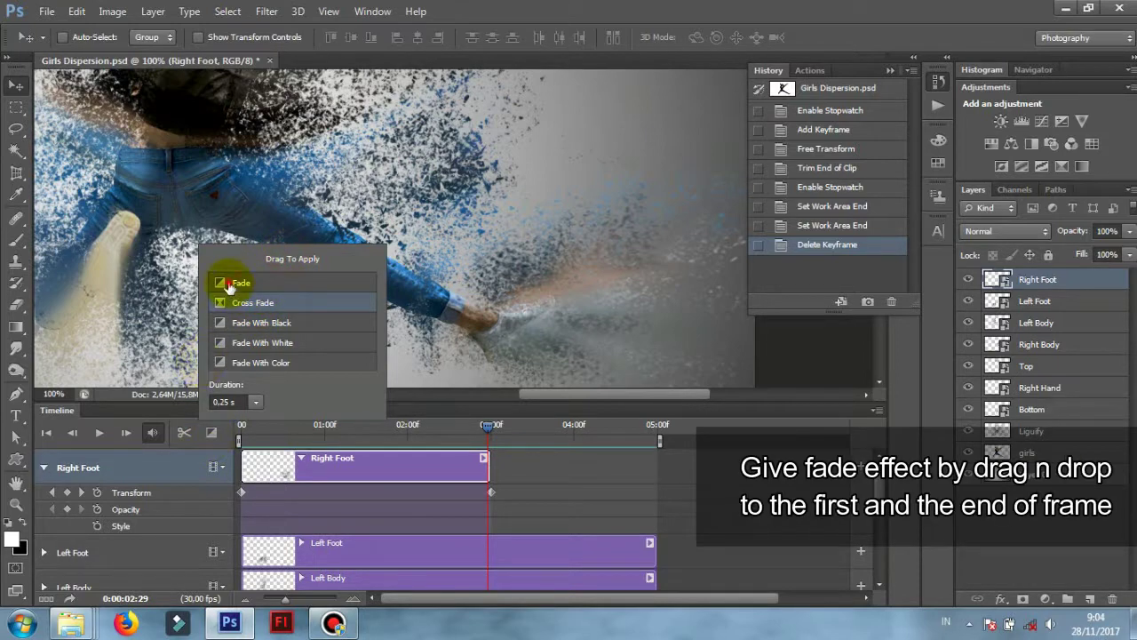
left_click_drag(229, 284, 293, 473)
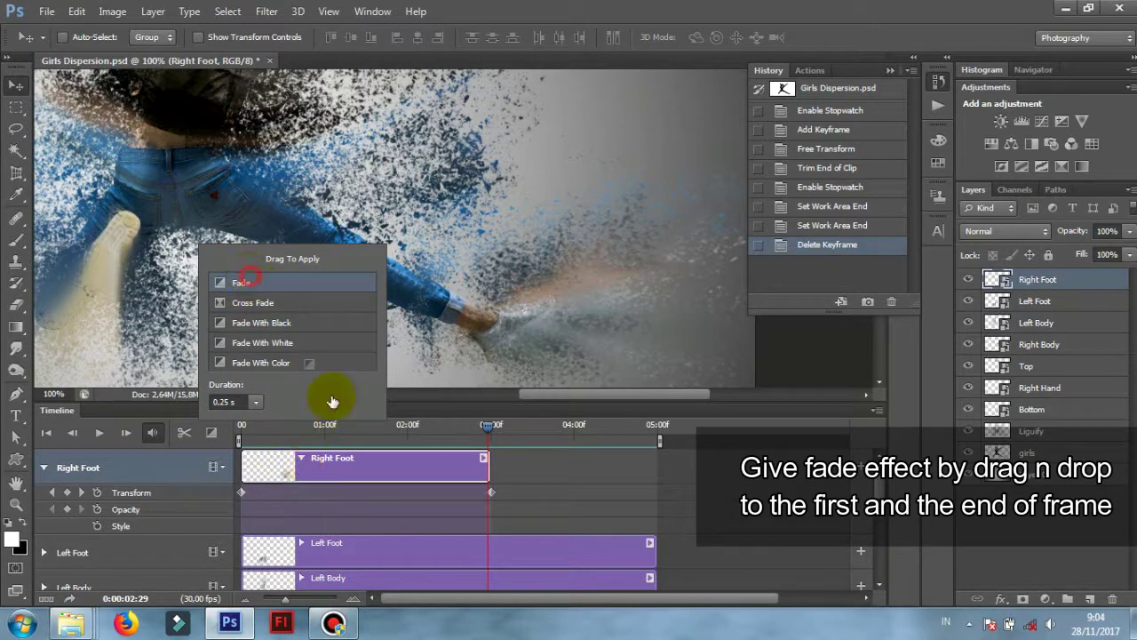
left_click_drag(310, 431, 246, 480)
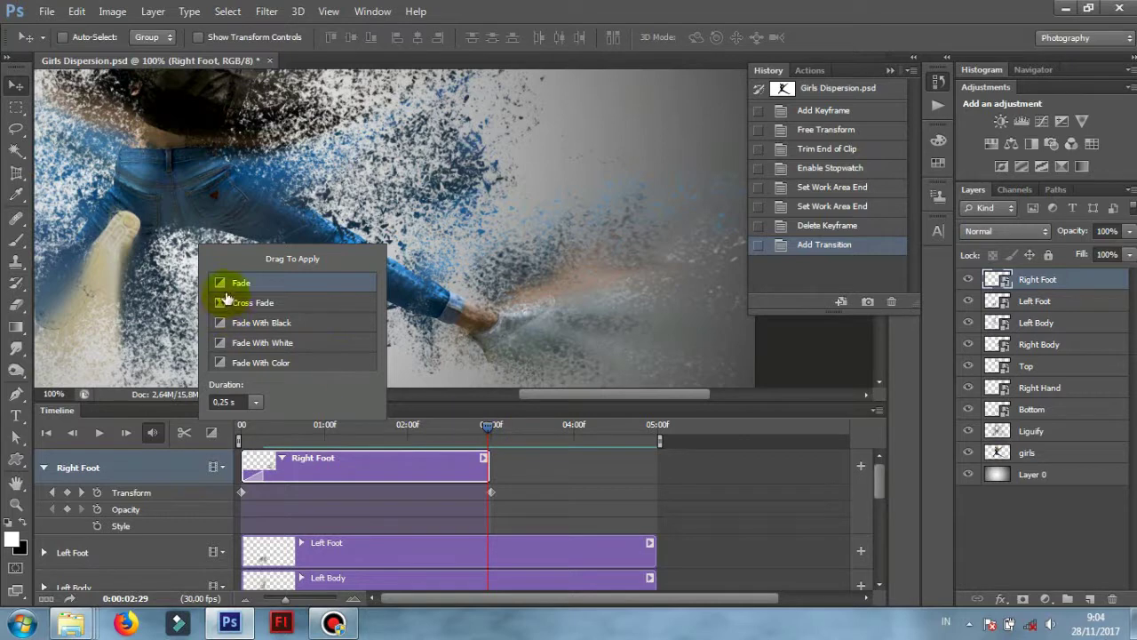
left_click_drag(222, 289, 480, 478)
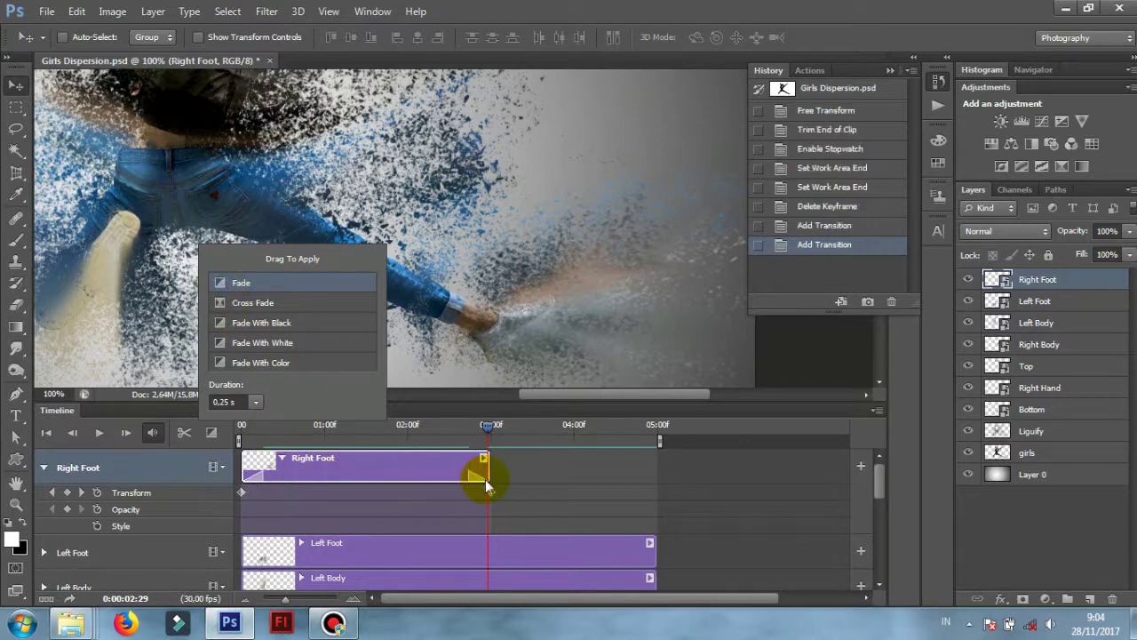
left_click_drag(487, 425, 211, 447)
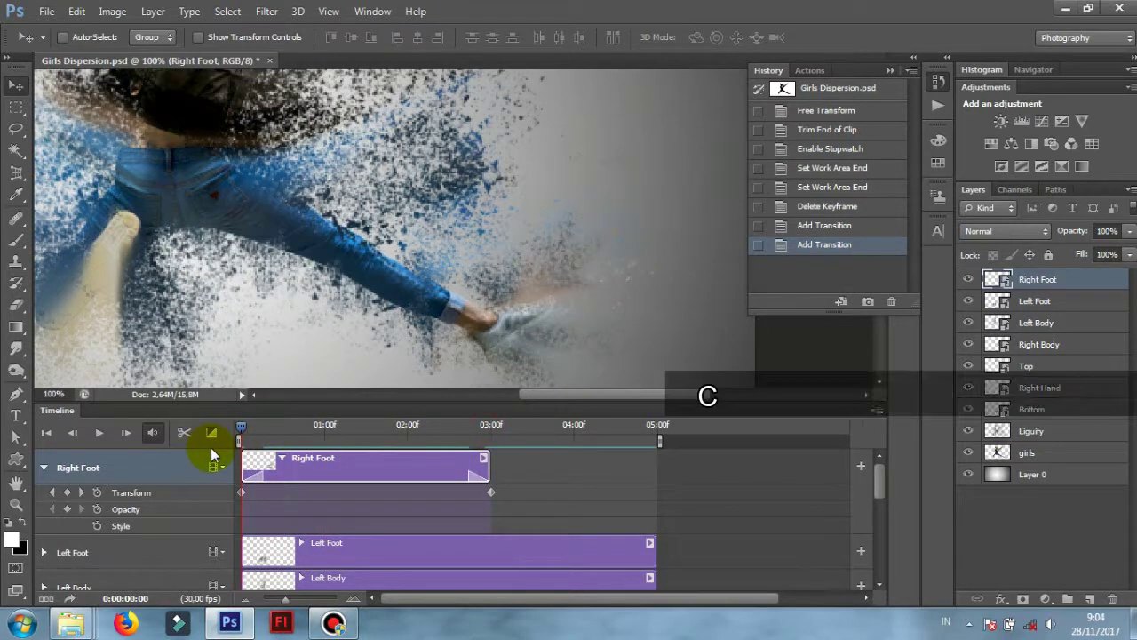
left_click(103, 435)
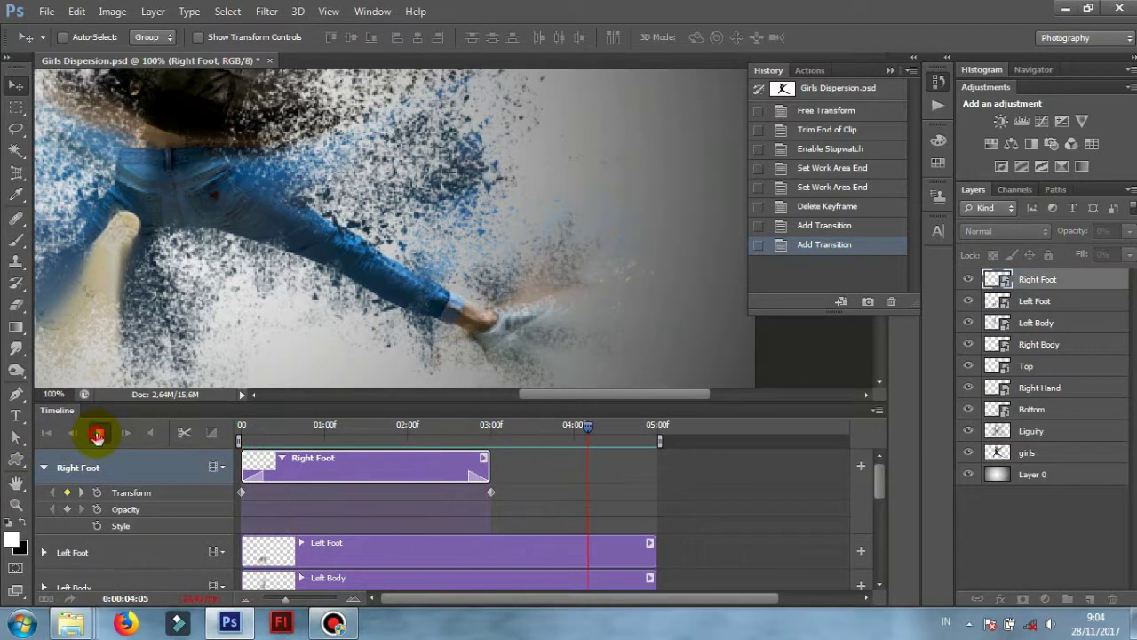
left_click(97, 435)
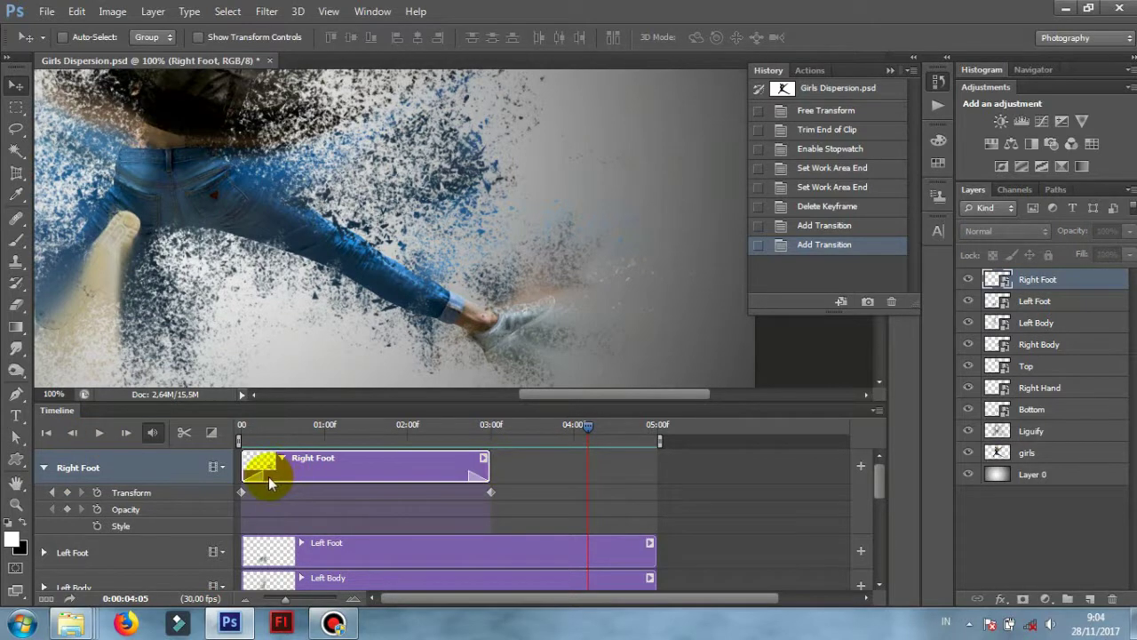
Step: Lengthen both Right Foot fades to about 01:15 so they meet mid-clip
left_click_drag(260, 477, 362, 479)
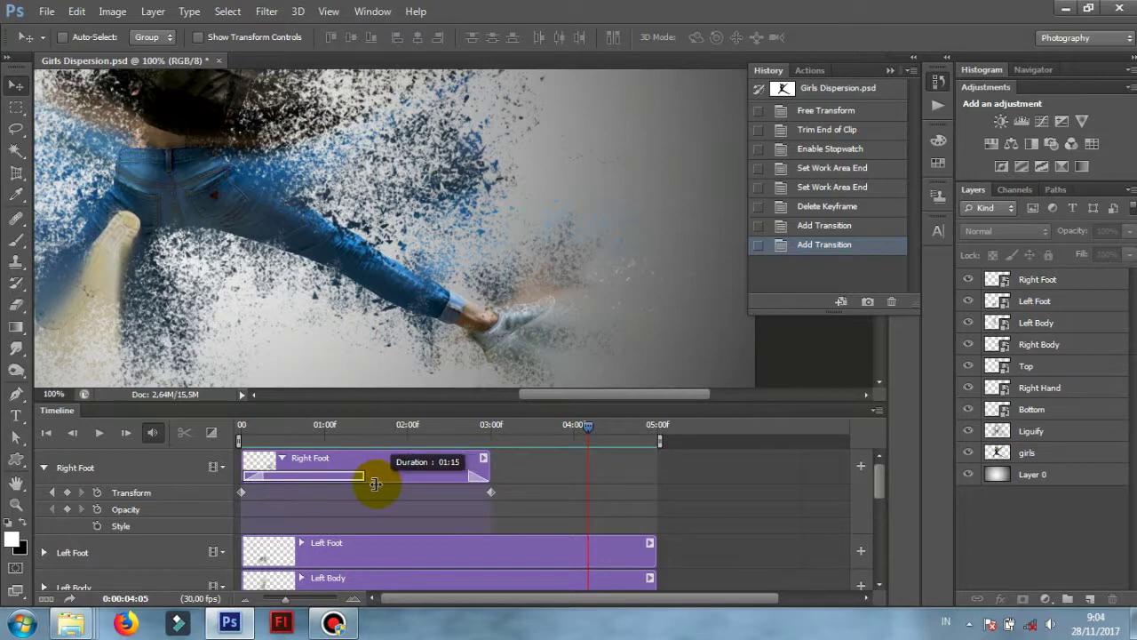
left_click_drag(365, 478, 365, 479)
left_click(471, 476)
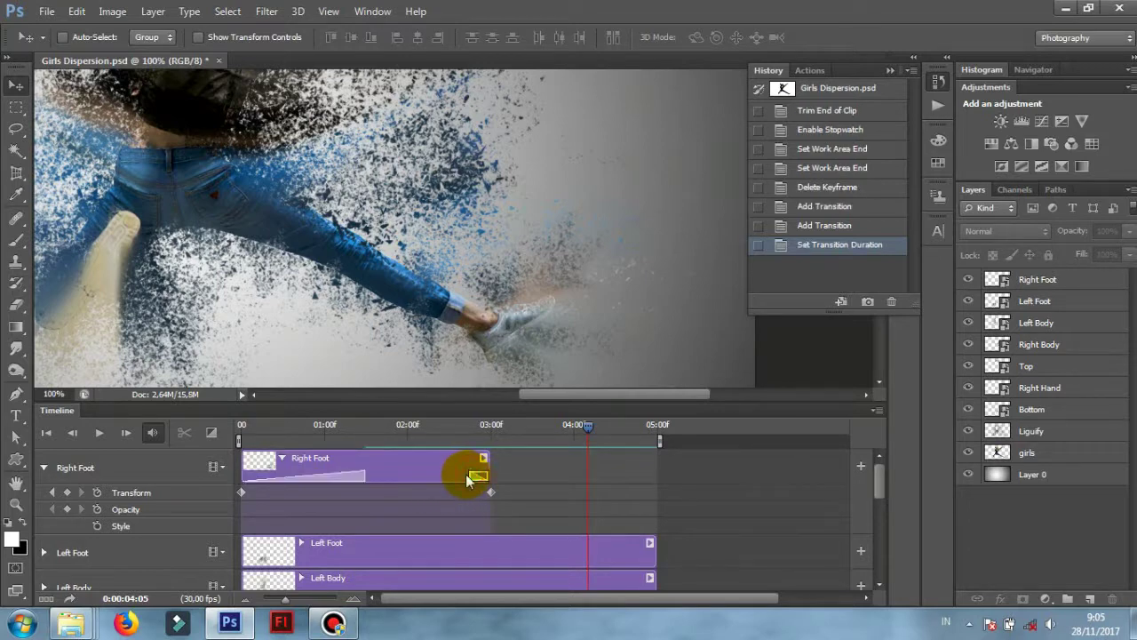
left_click_drag(471, 476, 368, 480)
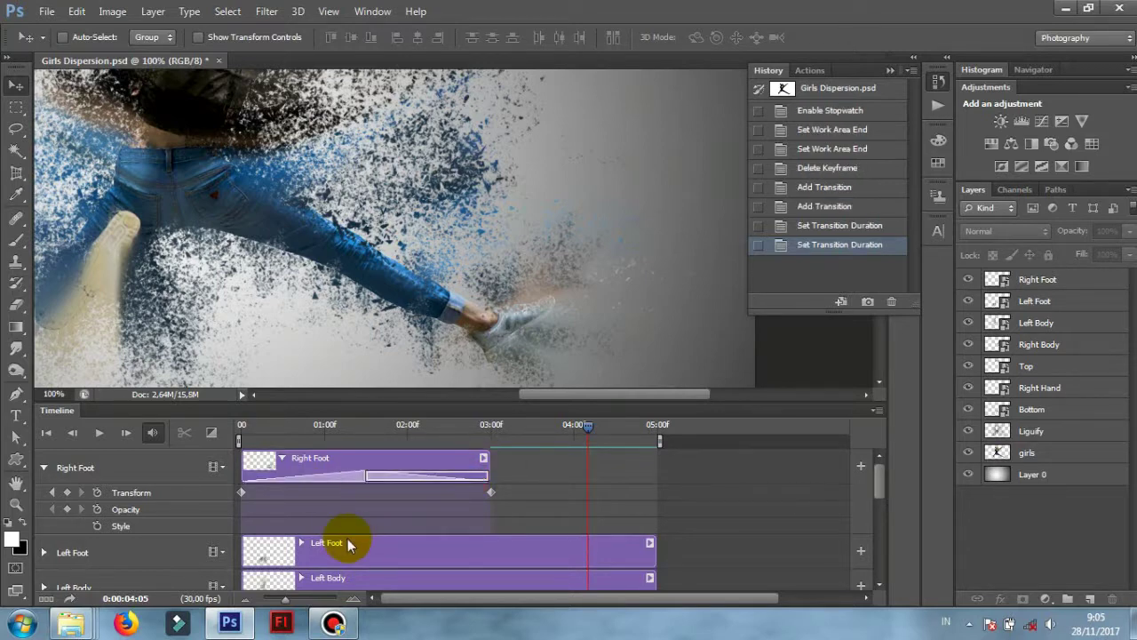
left_click(363, 462)
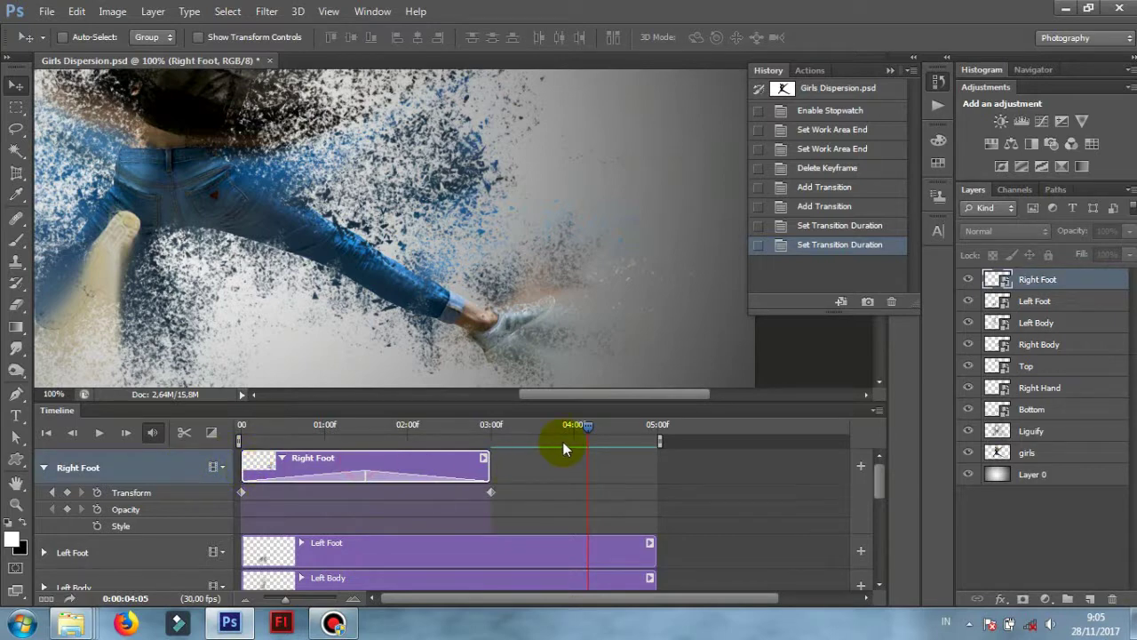
left_click(243, 431)
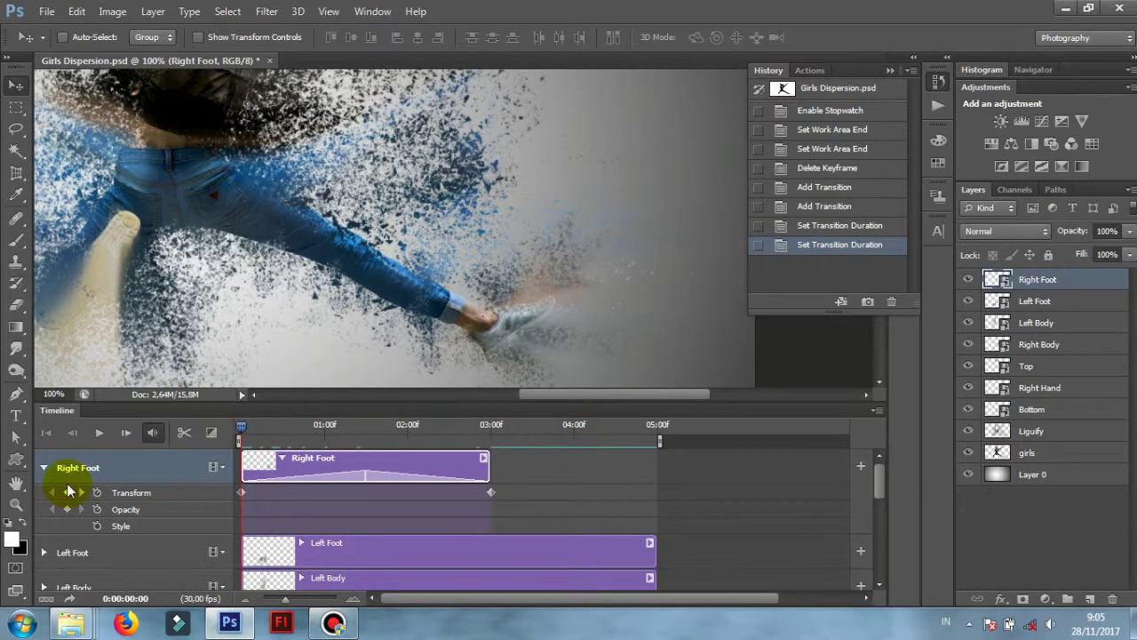
Step: Preview the Right Foot fades, rewind to frame 0, and swap the expanded track to Left Foot
left_click(99, 435)
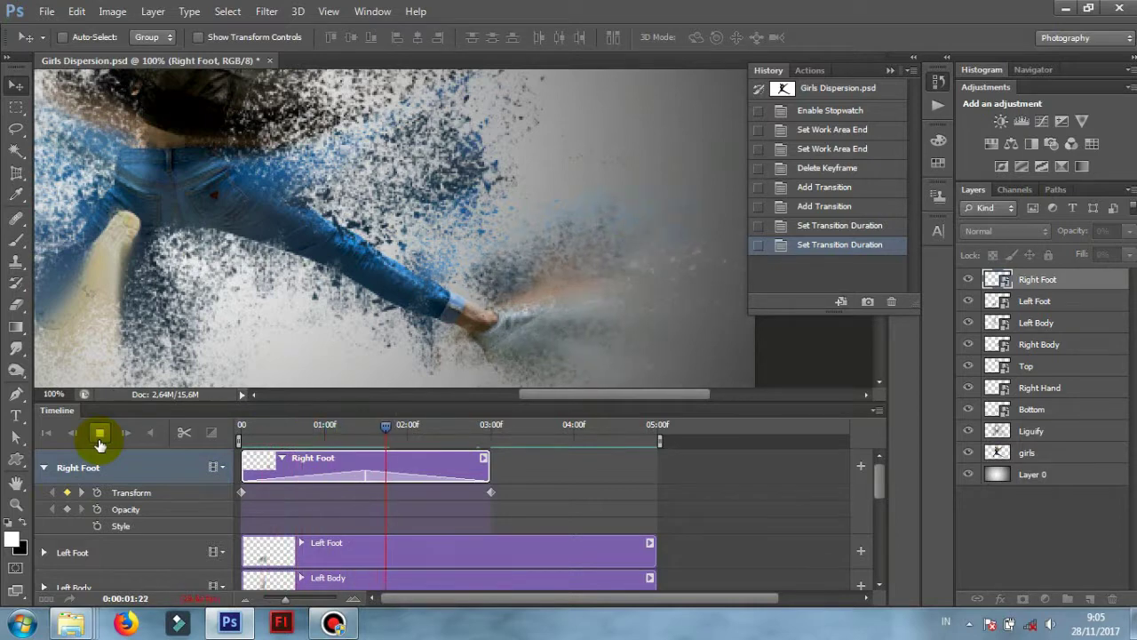
left_click(100, 435)
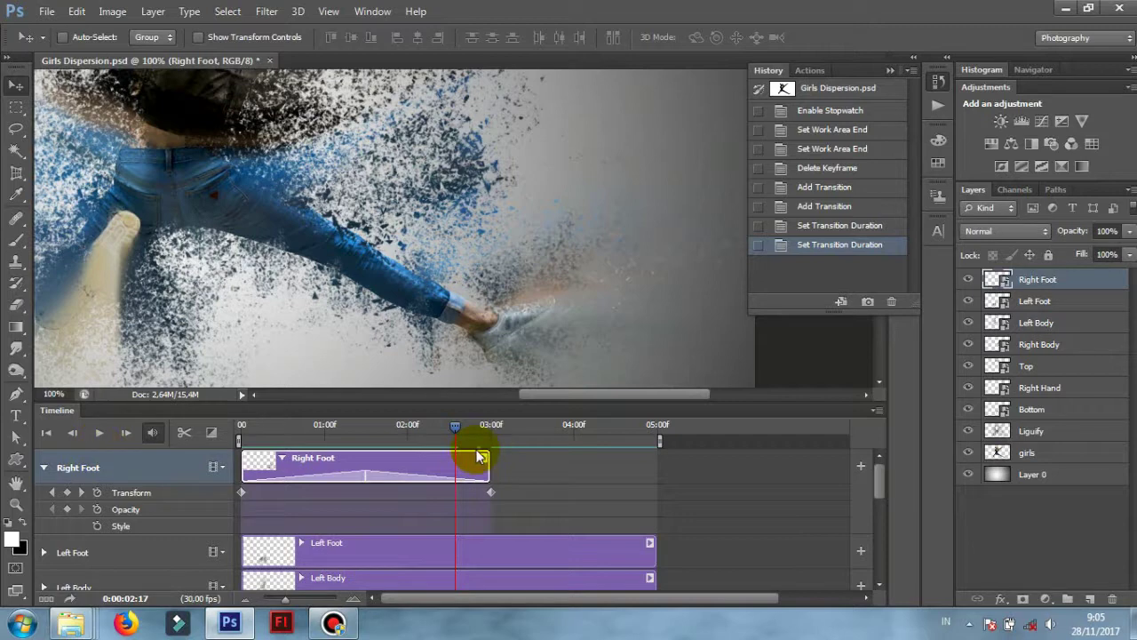
left_click_drag(456, 430, 233, 432)
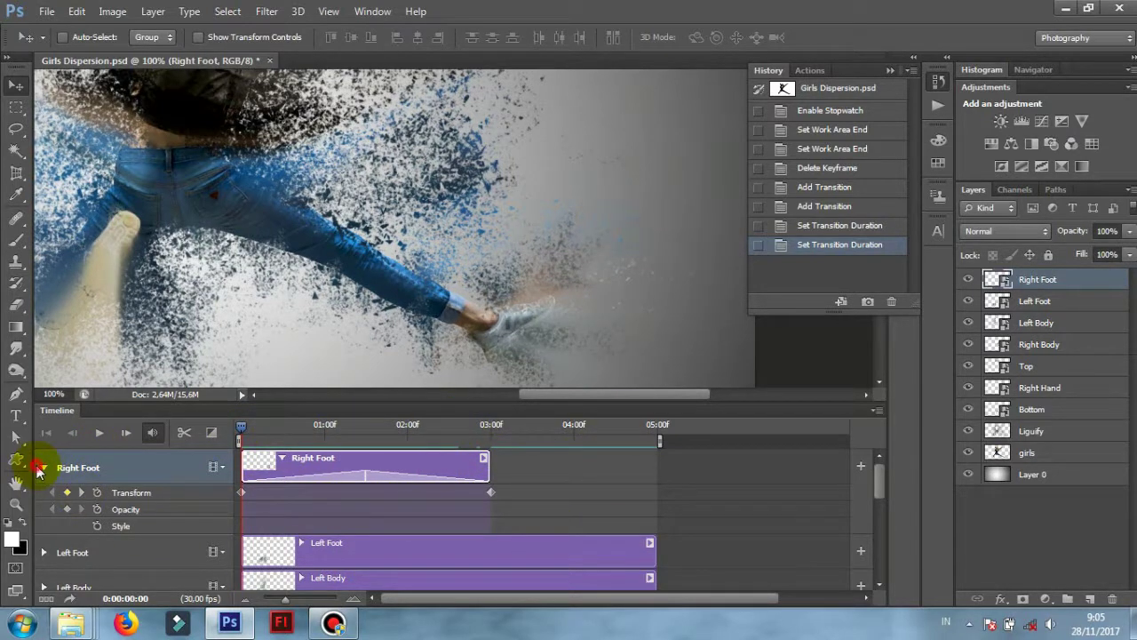
left_click(39, 467)
left_click(43, 502)
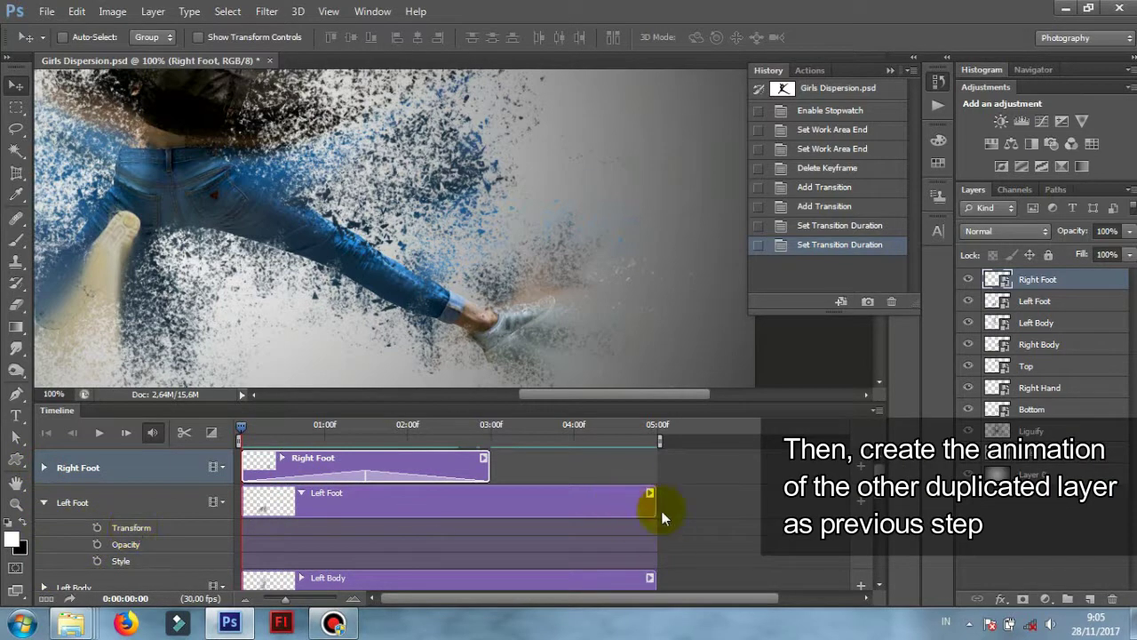
Step: Trim the Left Foot clip to 3 seconds and add Transform keyframes at the start and 02:29
left_click_drag(658, 508, 489, 501)
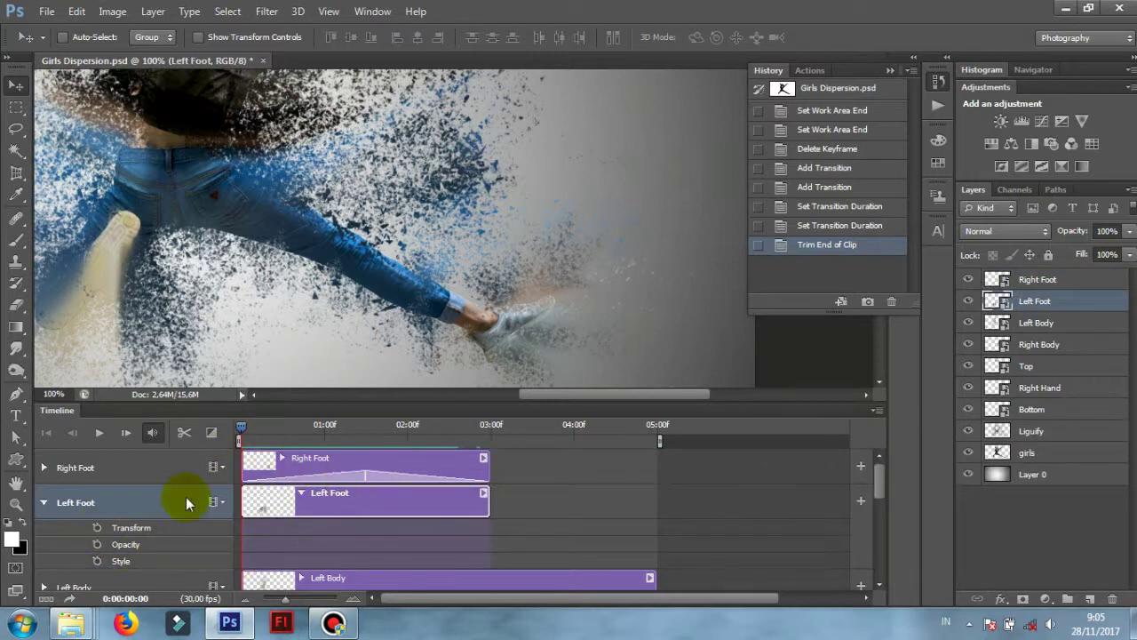
left_click(96, 527)
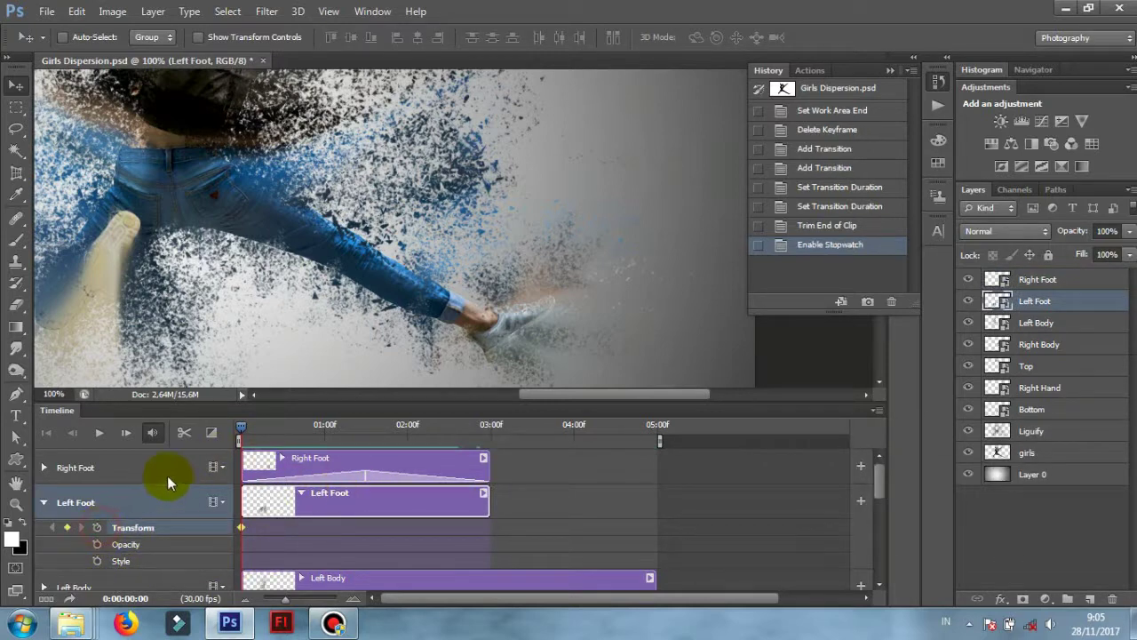
left_click(480, 430)
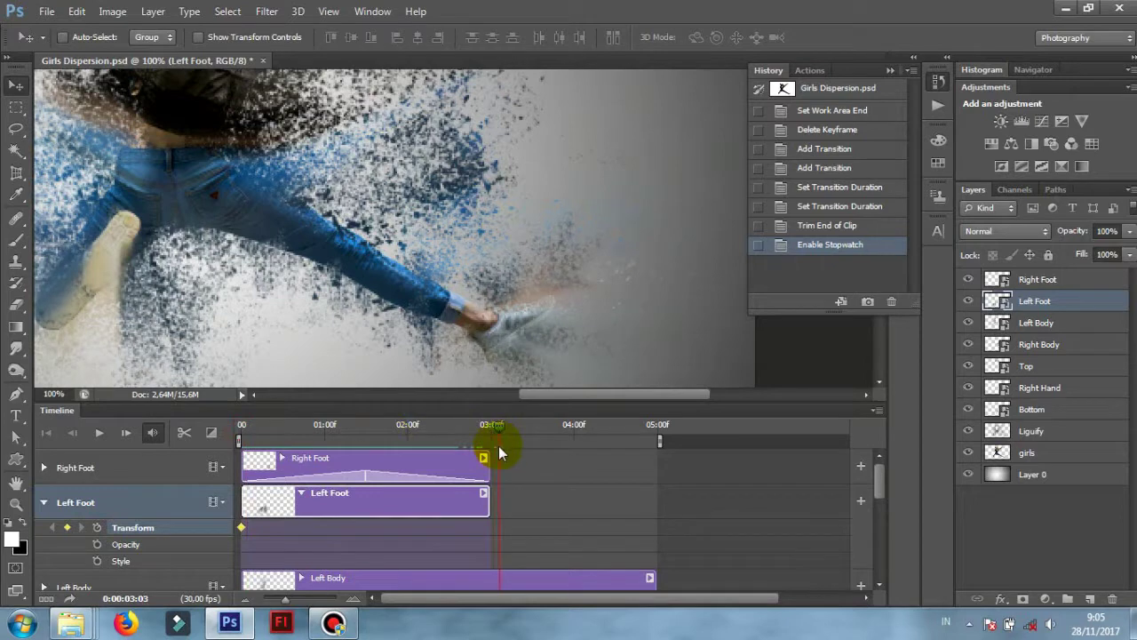
left_click_drag(480, 453, 484, 455)
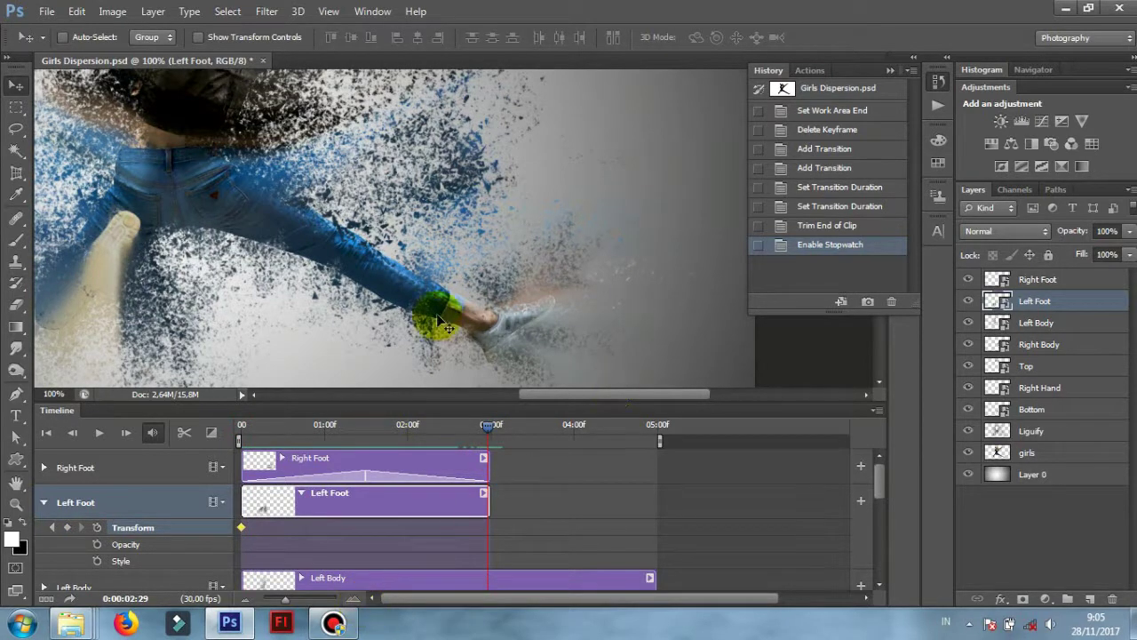
scroll(440, 324, "down", 1)
left_click_drag(274, 267, 397, 276)
left_click_drag(487, 425, 493, 434)
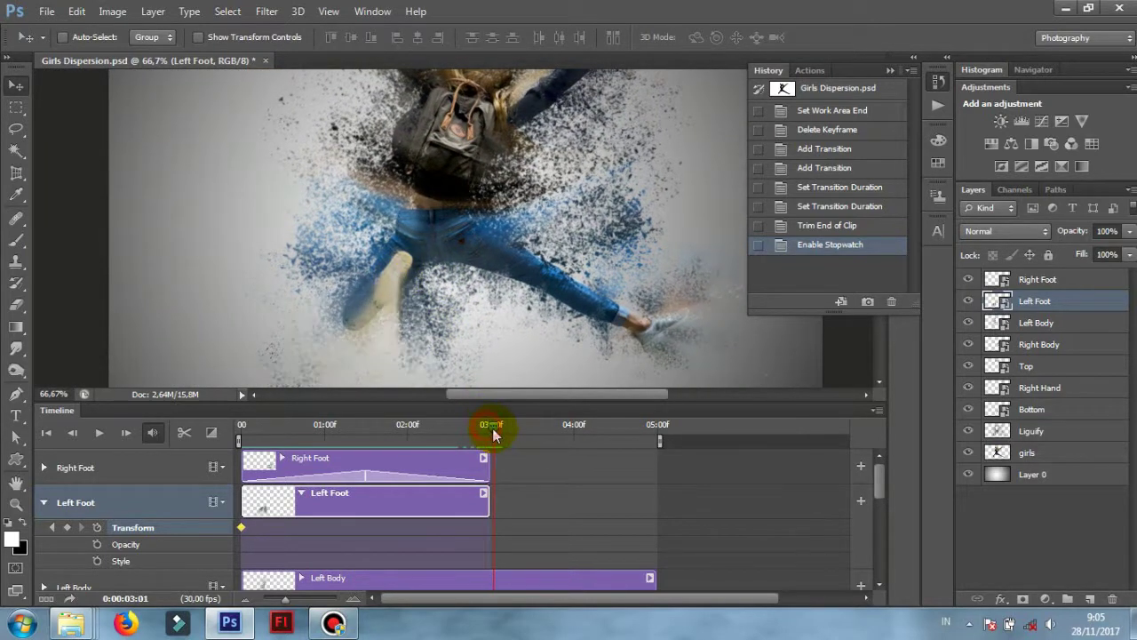
left_click(490, 431)
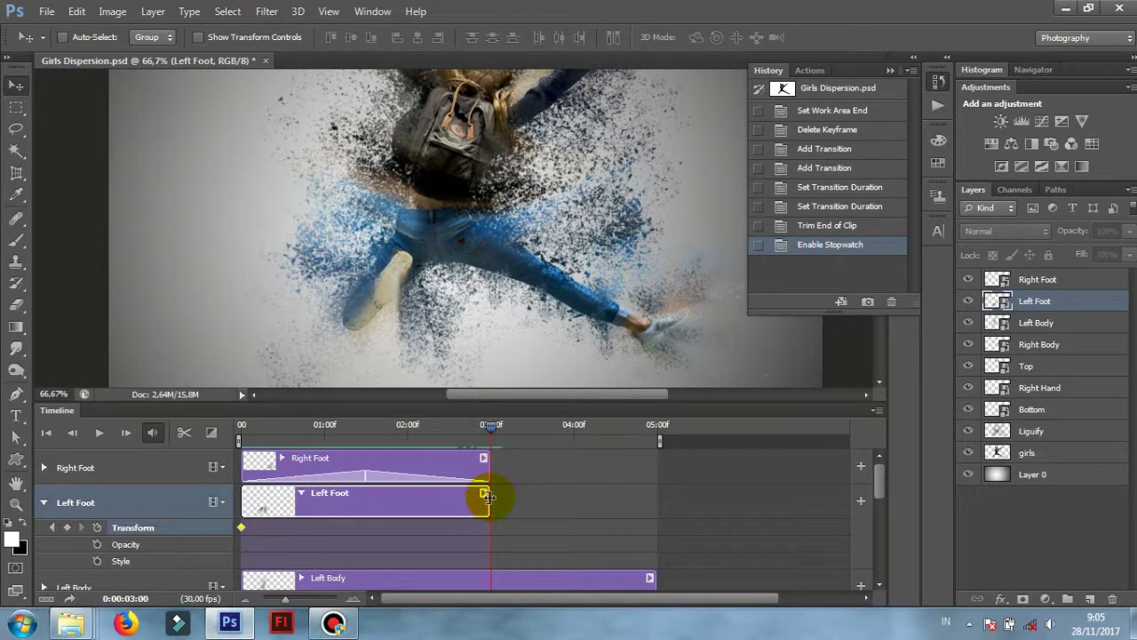
left_click(68, 528)
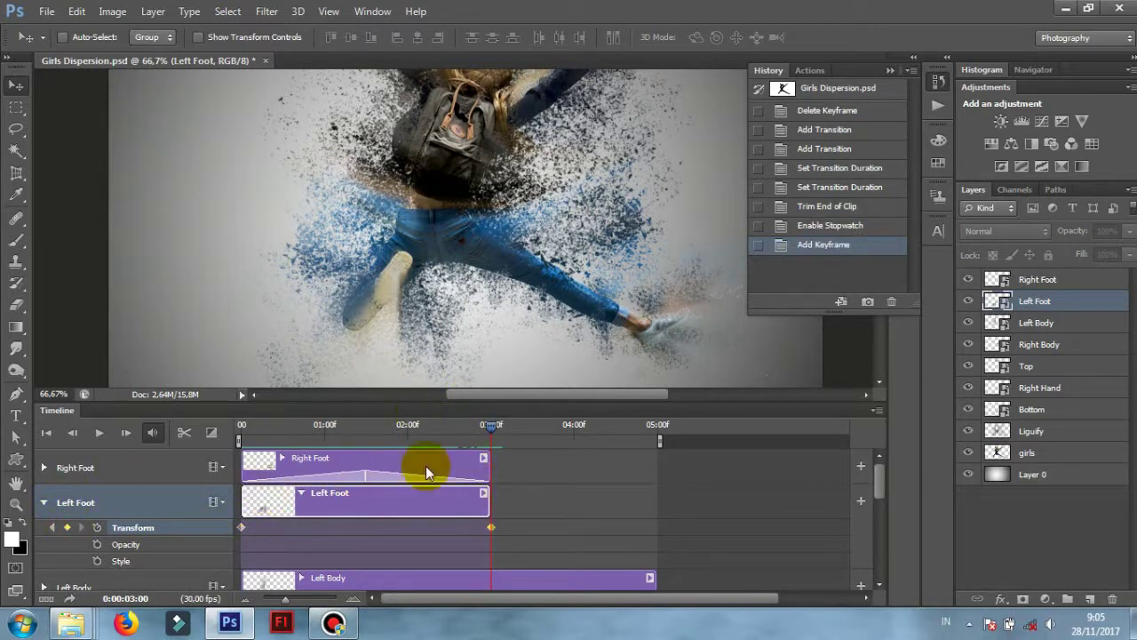
key("ctrl+z")
left_click_drag(492, 430, 490, 428)
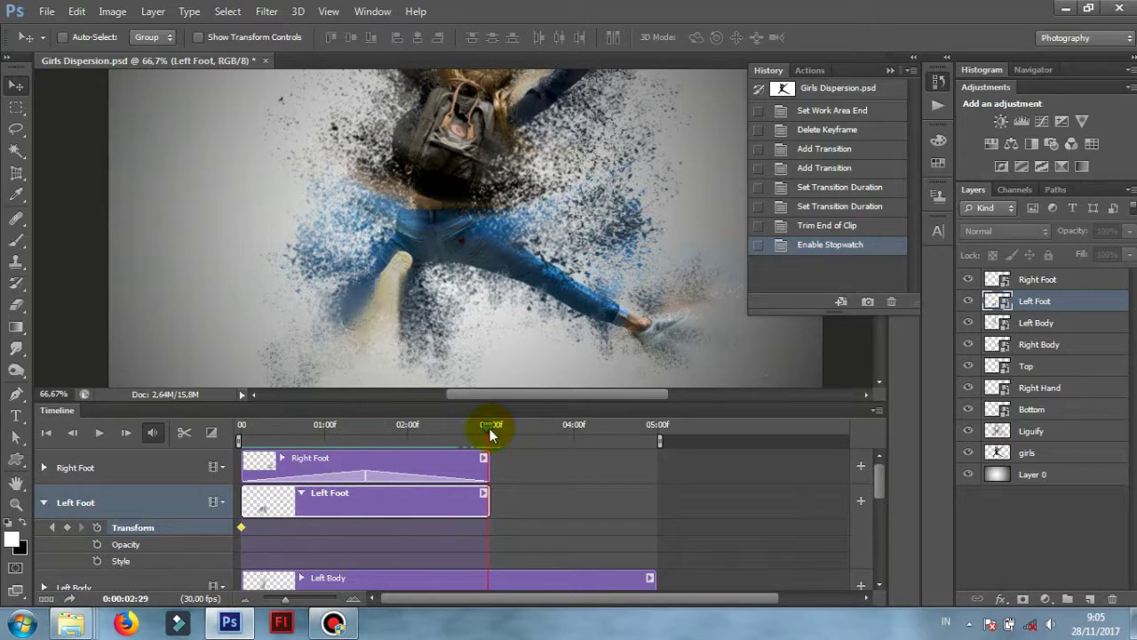
left_click(68, 528)
Step: Stretch the Left Foot piece down and left to about 116% × 200% at 02:29
key("ctrl+t")
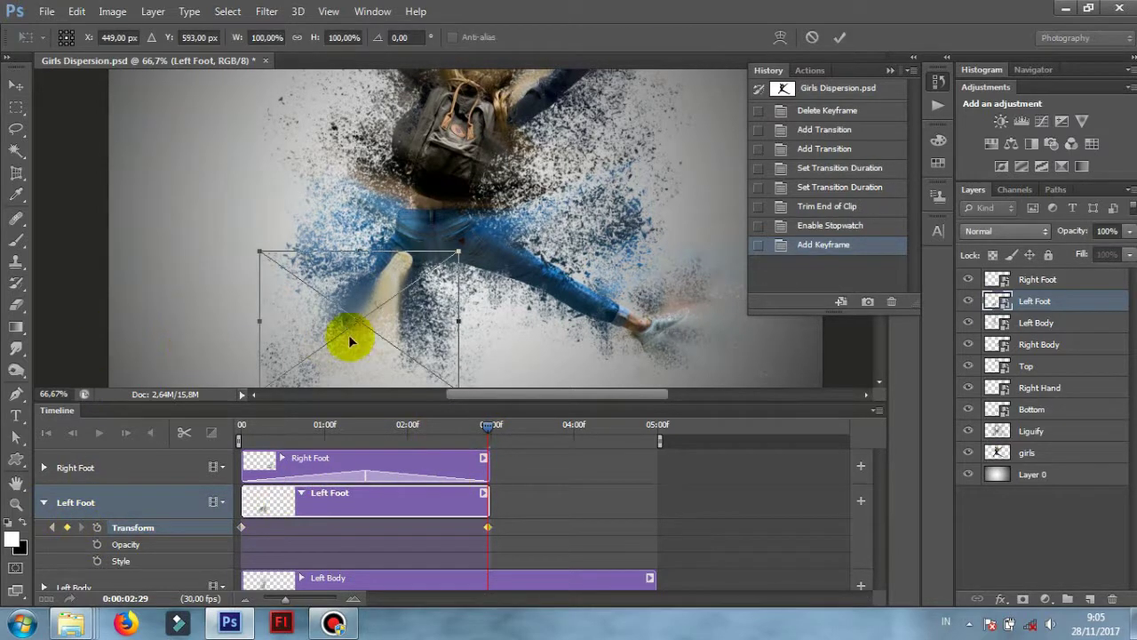
left_click(376, 342, "alt")
left_click(355, 365, "alt")
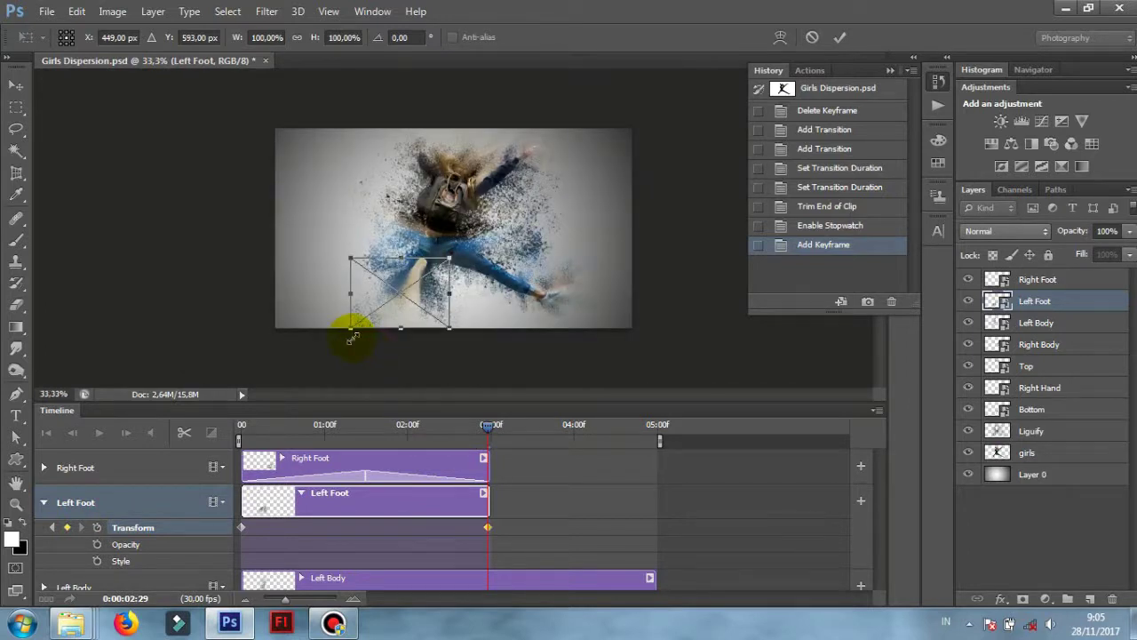
mouse_move(353, 338)
left_mouse_down()
mouse_move(318, 370)
mouse_move(337, 385)
left_mouse_up()
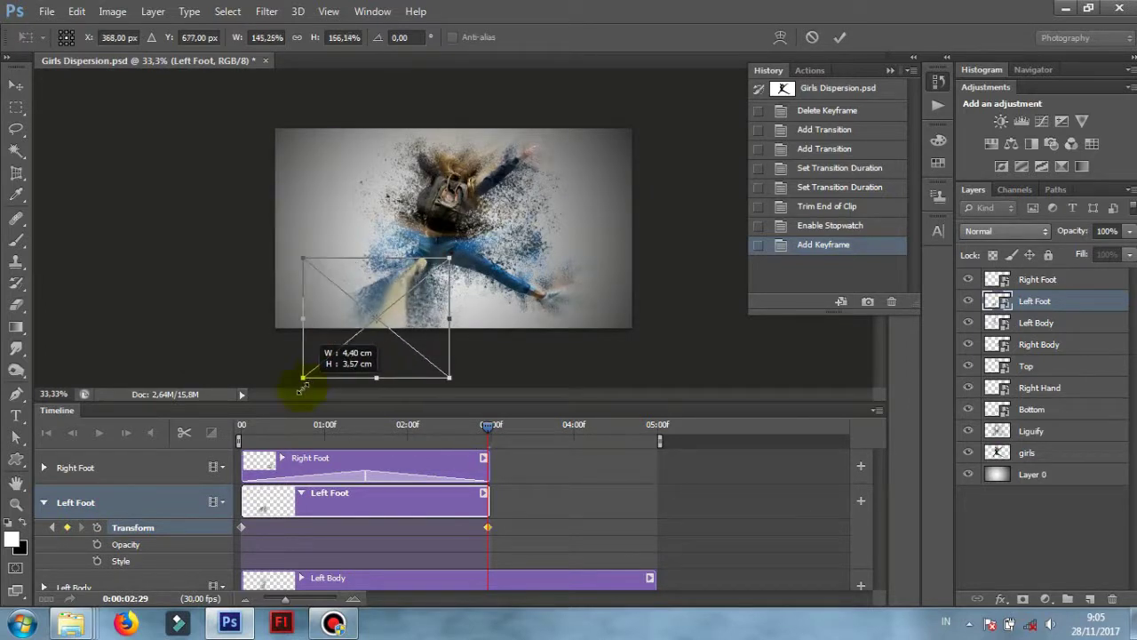
key("ctrl+z")
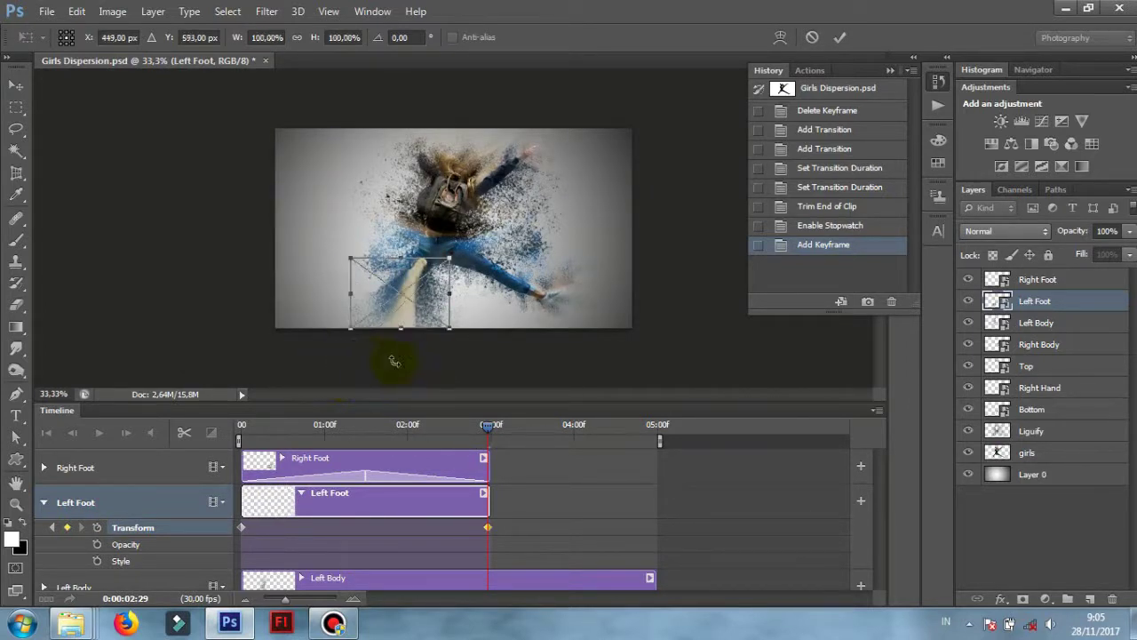
left_click_drag(400, 330, 393, 373)
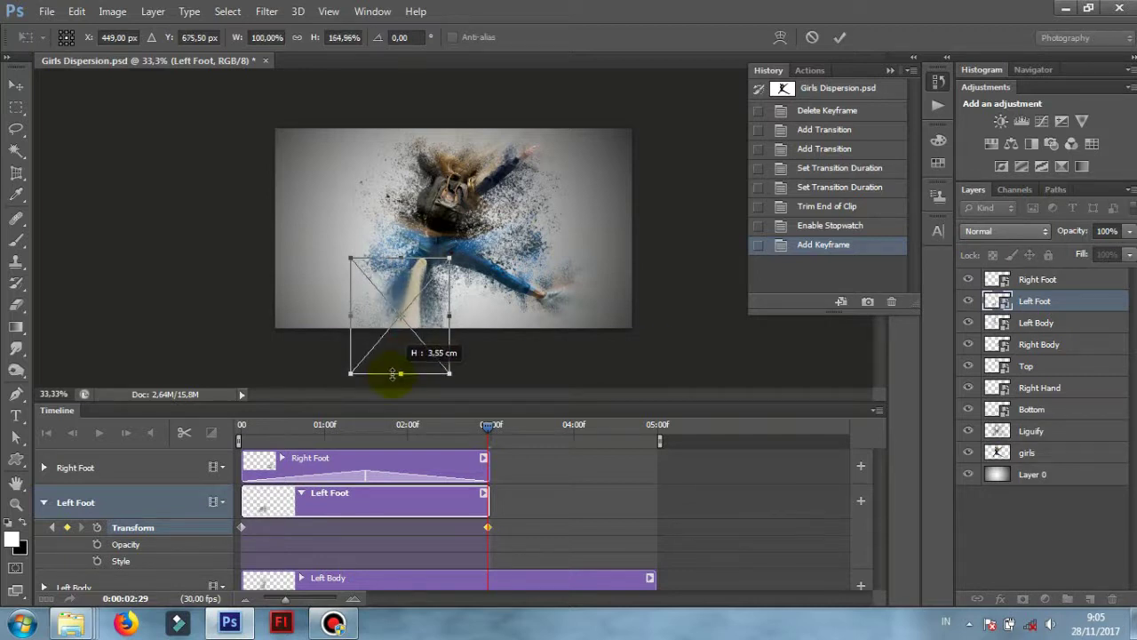
key("ctrl+z")
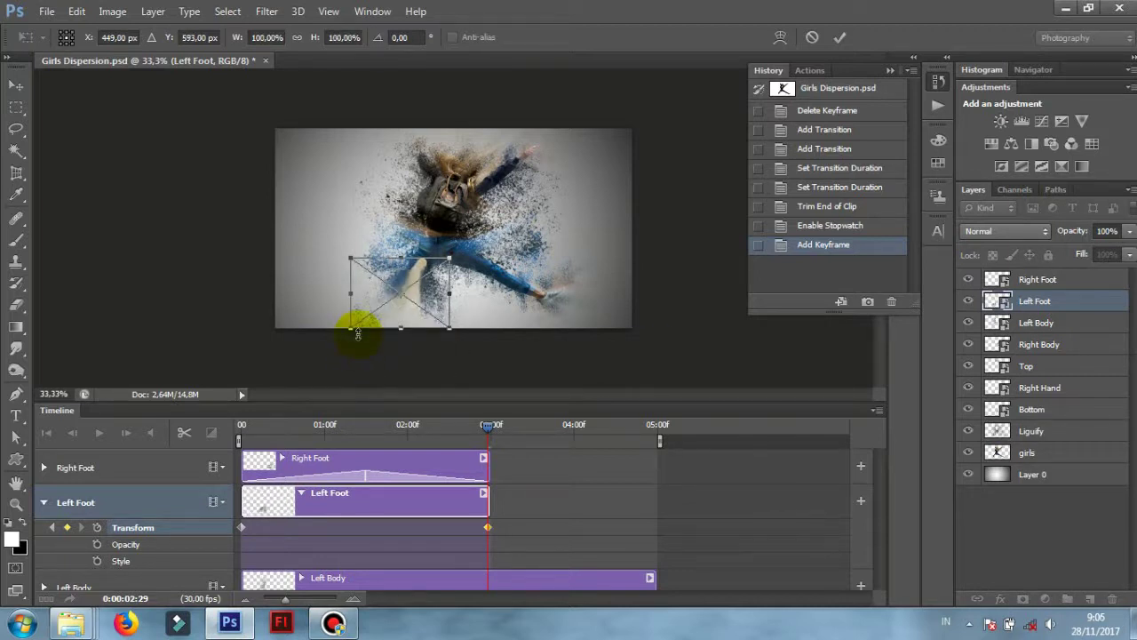
left_click_drag(331, 353, 314, 373)
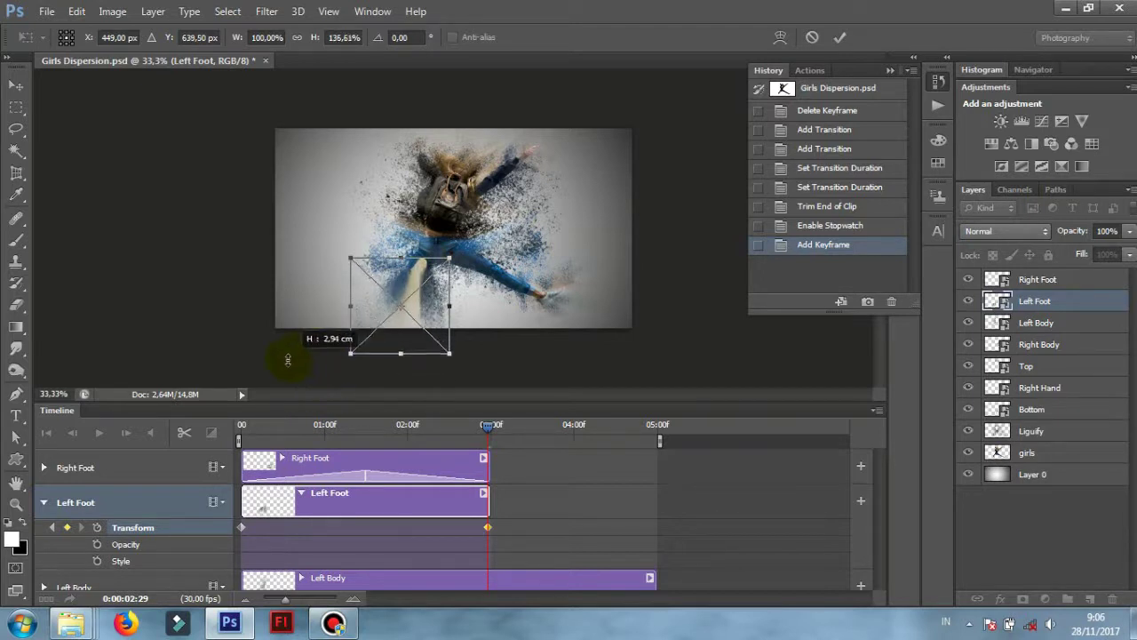
mouse_move(314, 371)
left_mouse_down()
mouse_move(401, 338)
mouse_move(322, 380)
left_mouse_up()
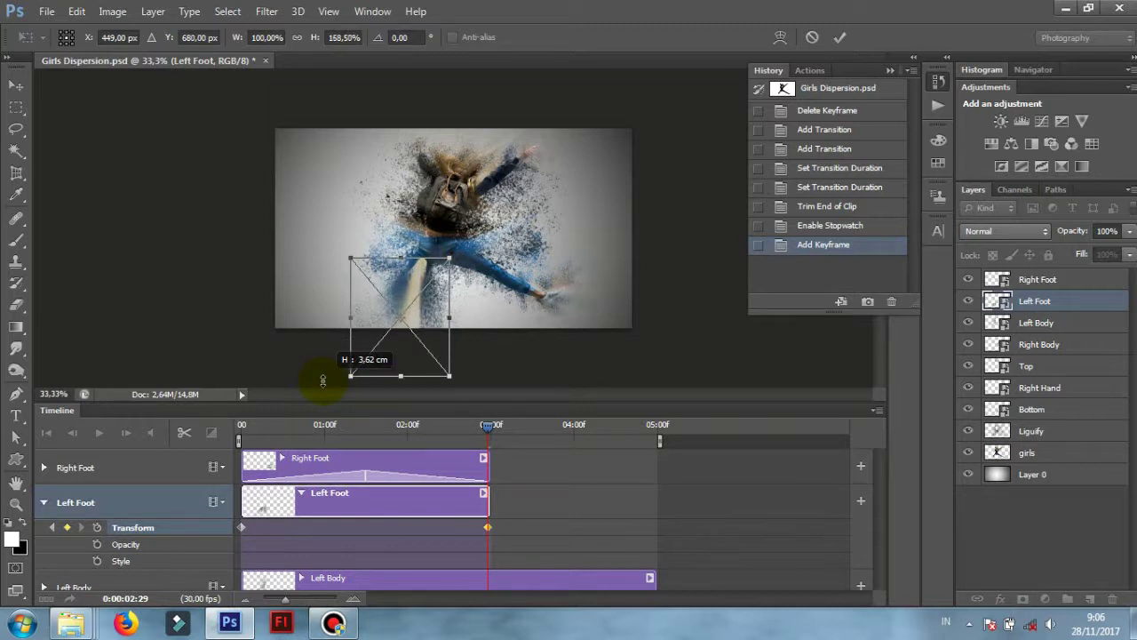
mouse_move(323, 380)
left_mouse_down()
mouse_move(329, 355)
mouse_move(314, 366)
mouse_move(336, 349)
mouse_move(338, 385)
mouse_move(362, 404)
mouse_move(342, 406)
left_mouse_up()
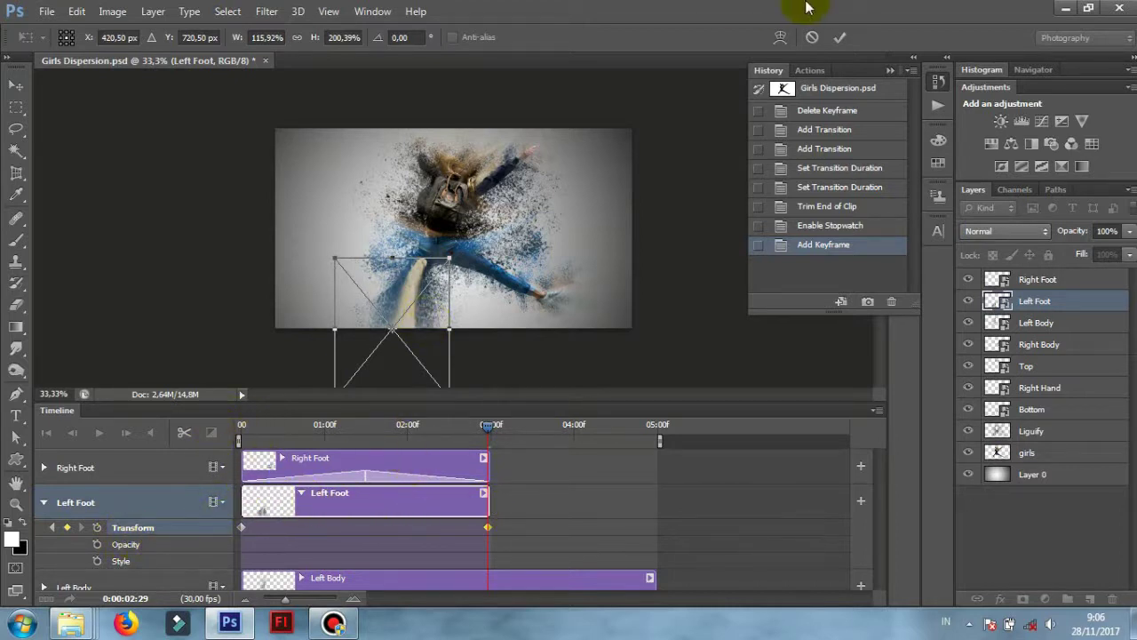
left_click(839, 38)
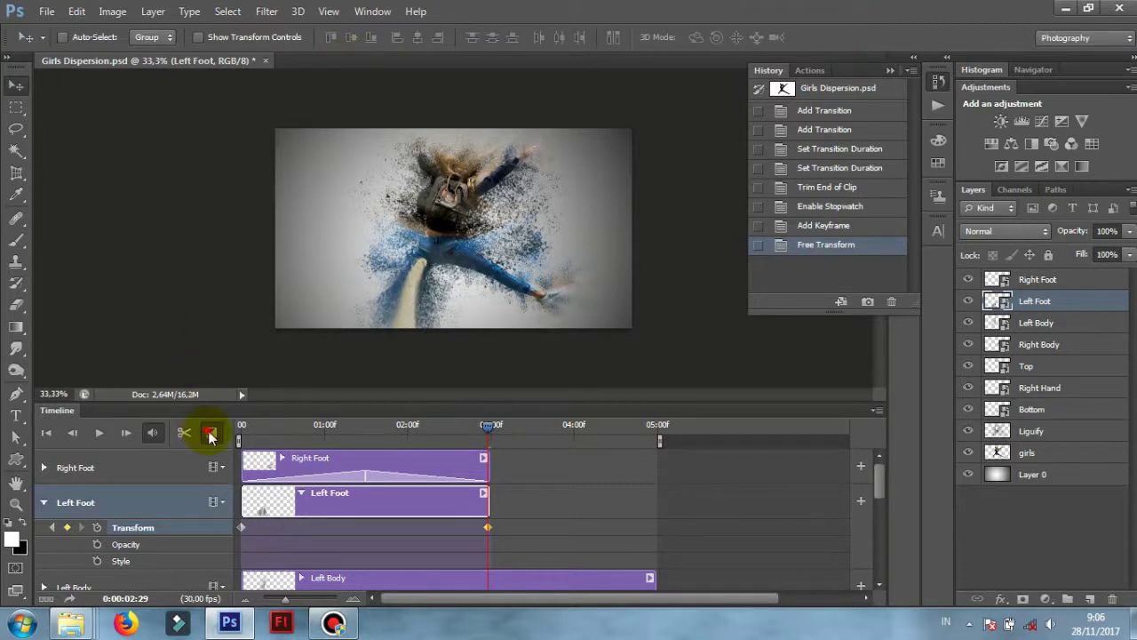
Step: Add 01:15 Fade transitions to both ends of the Left Foot clip
left_click(211, 435)
mouse_move(240, 283)
left_mouse_down()
mouse_move(276, 514)
mouse_move(252, 513)
mouse_move(270, 499)
mouse_move(364, 516)
left_mouse_up()
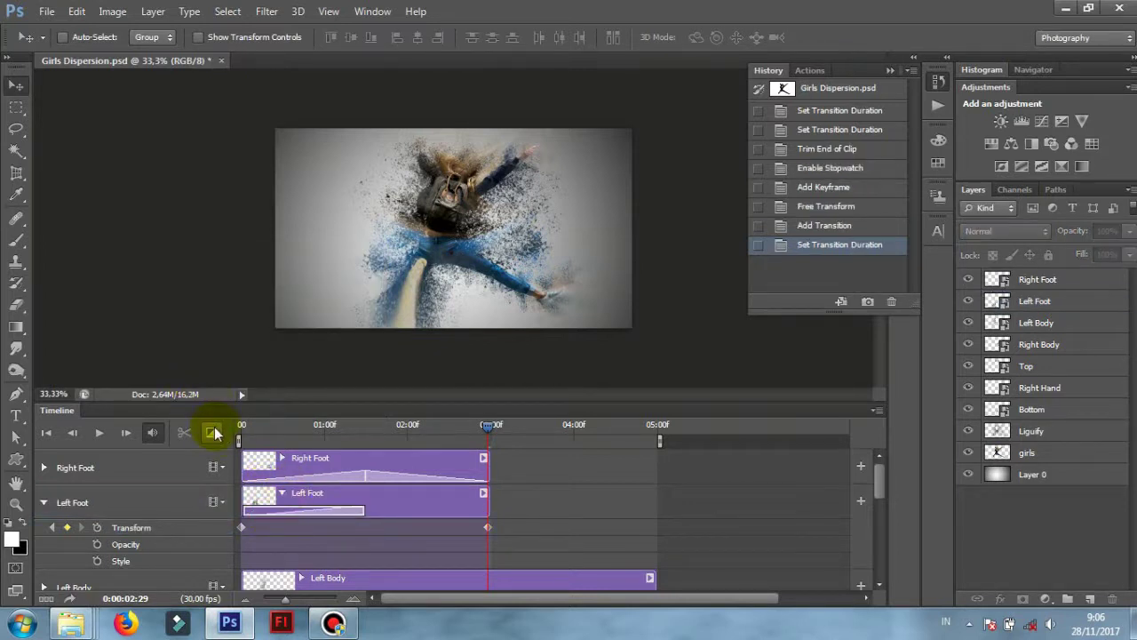
left_click(214, 433)
left_click_drag(258, 283, 380, 519)
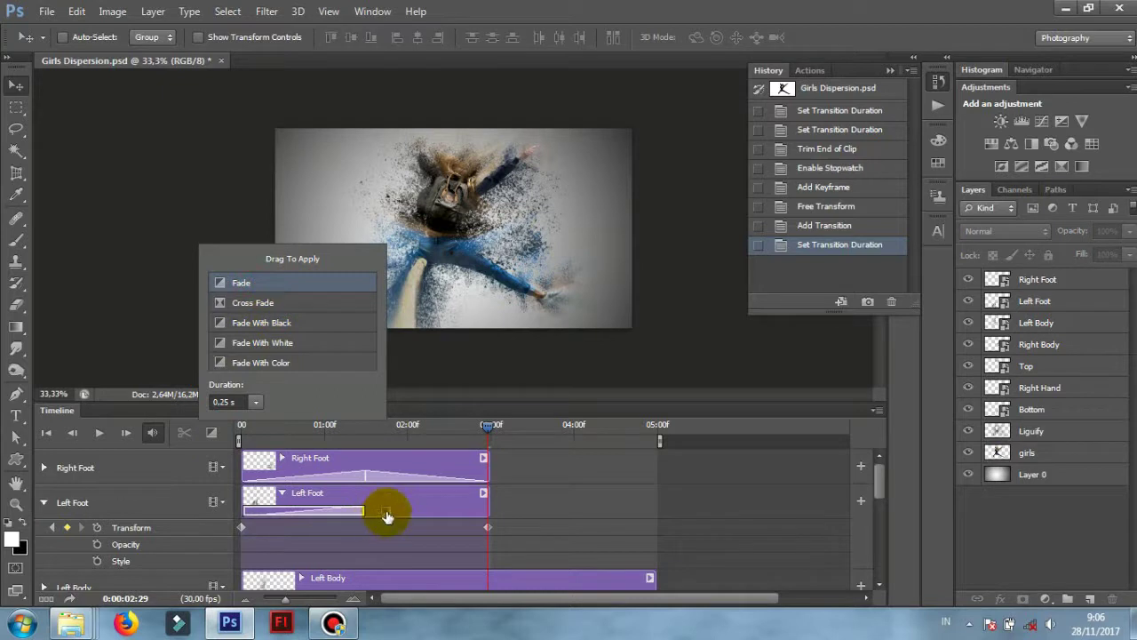
mouse_move(220, 283)
left_mouse_down()
mouse_move(471, 518)
mouse_move(365, 508)
left_mouse_up()
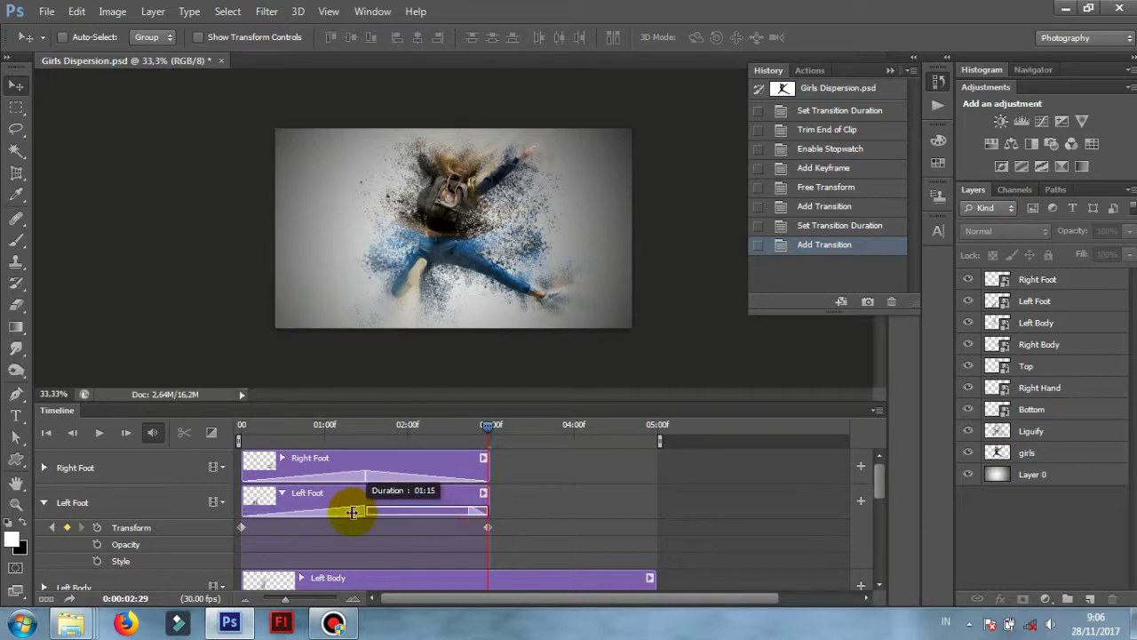
Step: Preview the animation from the start, then collapse the Left Foot track
left_click_drag(488, 425, 241, 427)
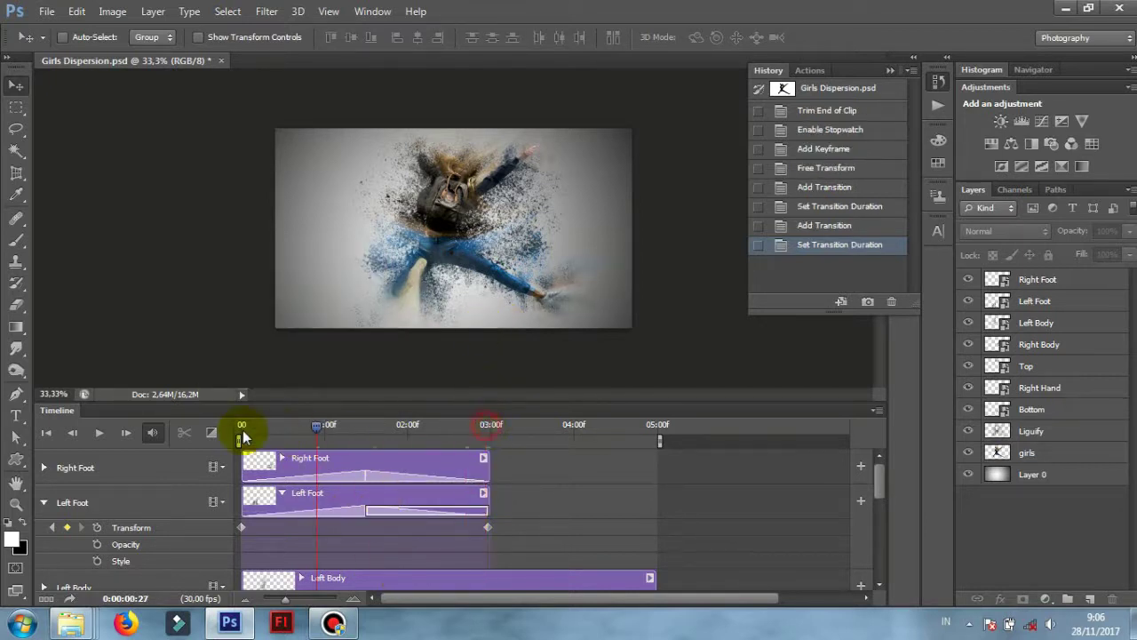
left_click(99, 433)
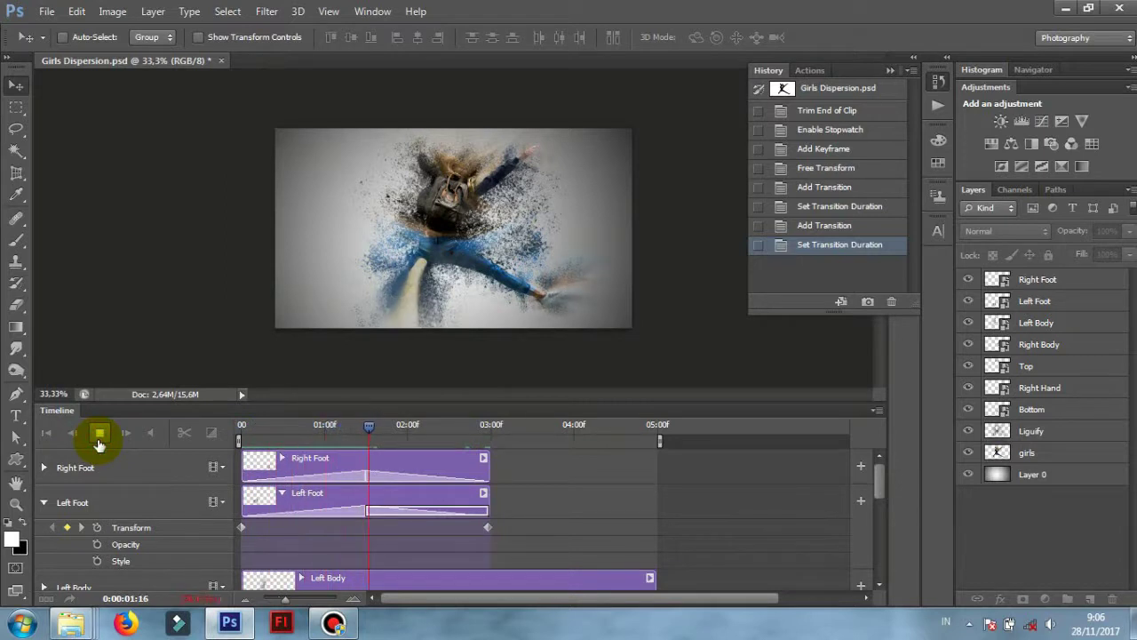
left_click(99, 433)
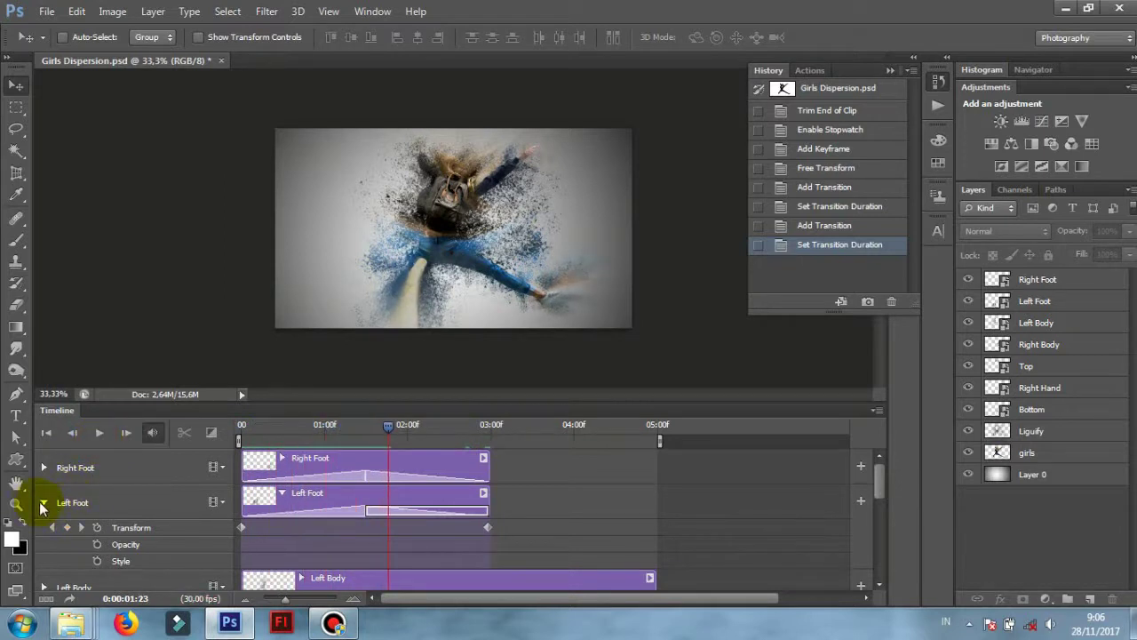
left_click(42, 505)
left_click(44, 503)
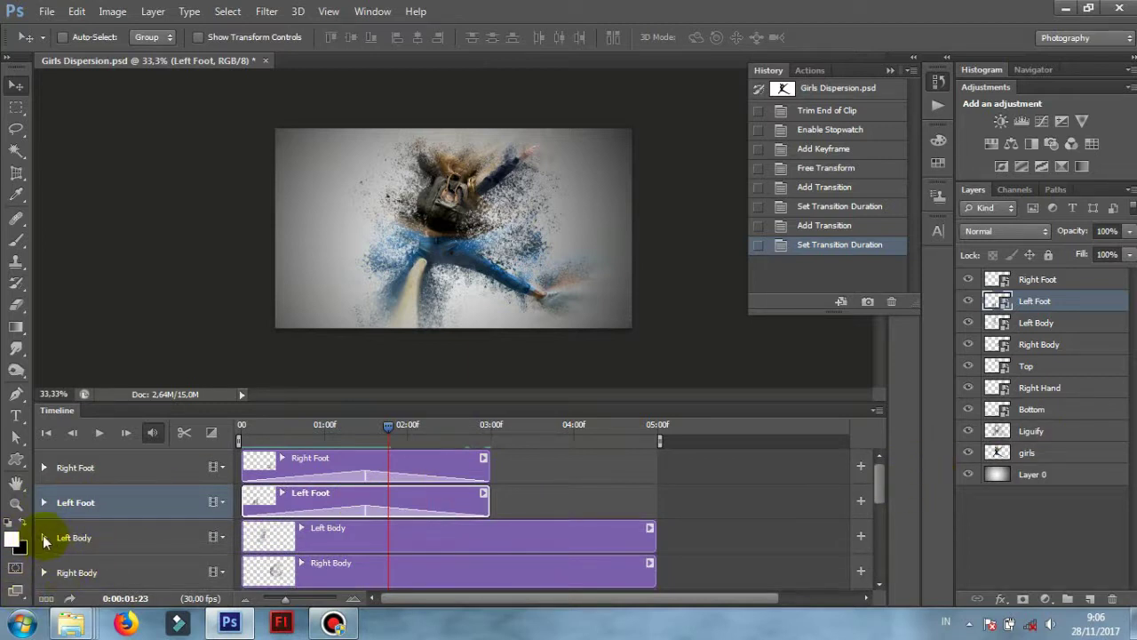
Step: Trim the Left Body clip to 03:00 and keyframe its Transform, stretched out to the left
left_click(44, 538)
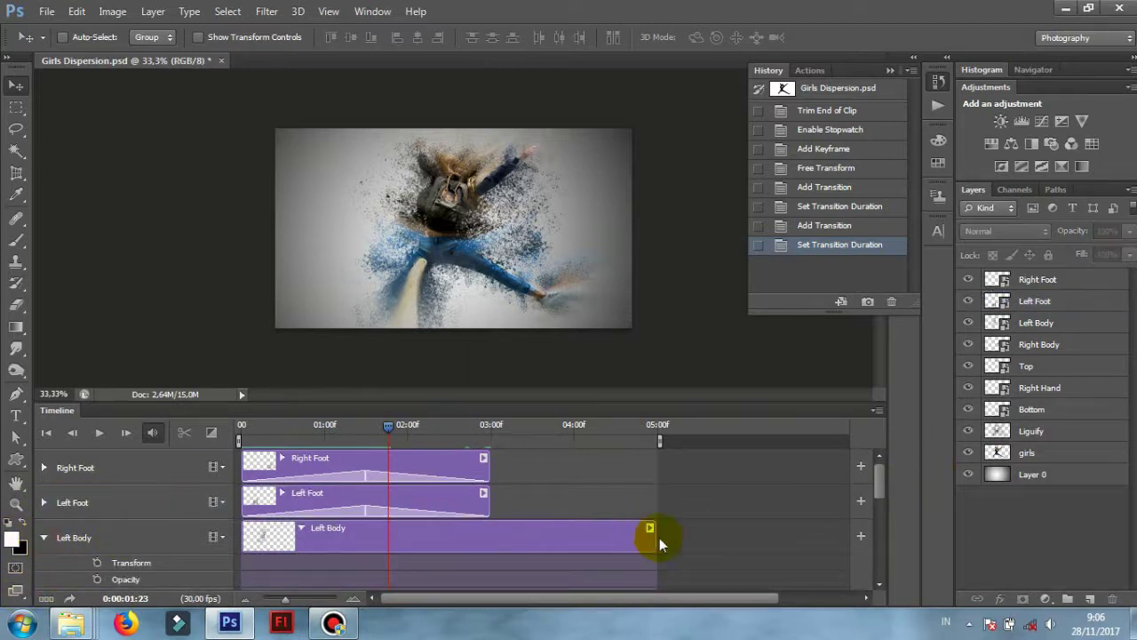
left_click_drag(653, 533, 489, 533)
mouse_move(389, 426)
left_mouse_down()
mouse_move(225, 437)
mouse_move(488, 426)
left_mouse_up()
left_click(96, 563)
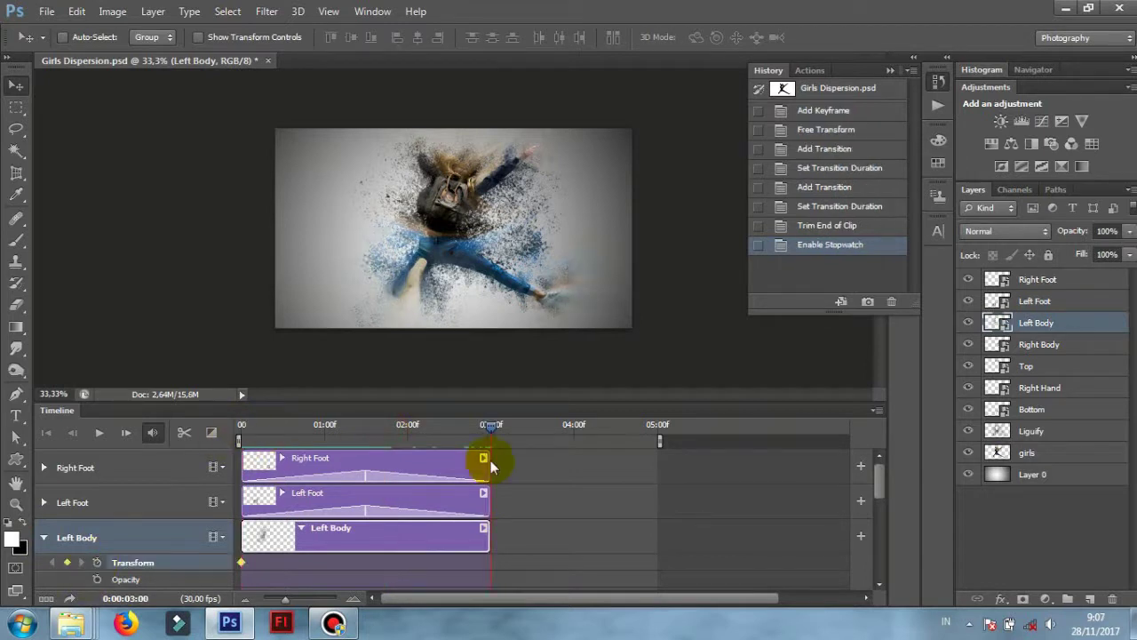
left_click(67, 563)
key("ctrl+t")
left_click_drag(325, 216, 240, 214)
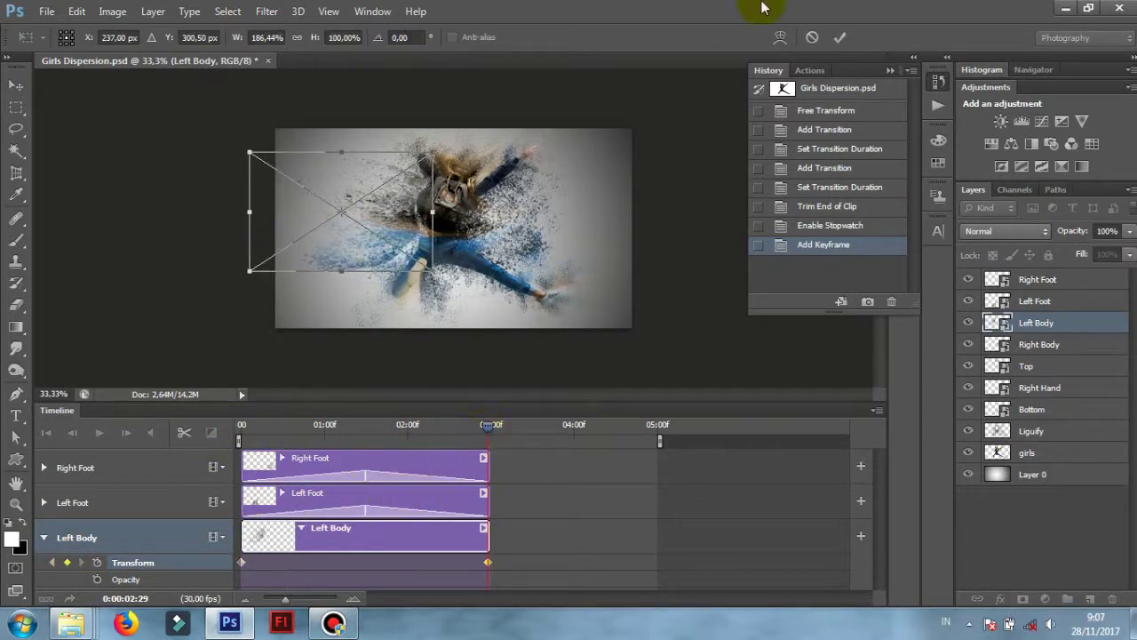
key("Return")
Step: Add Fade transitions to both ends of Left Body, preview, and collapse its track
left_click(367, 424)
left_click(212, 432)
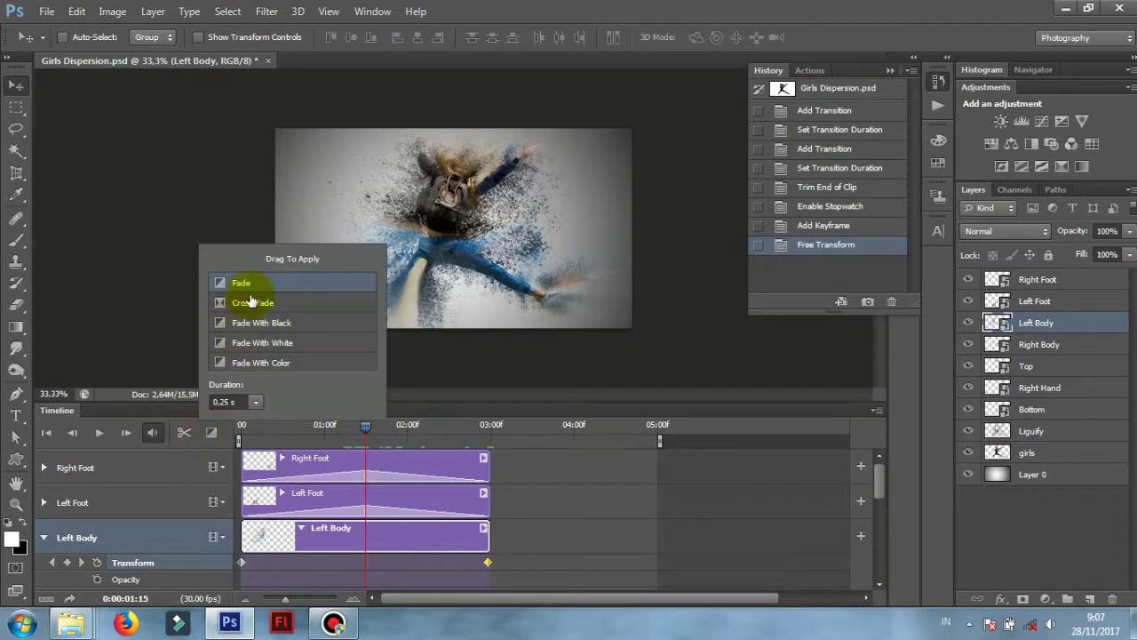
left_click_drag(278, 333, 260, 553)
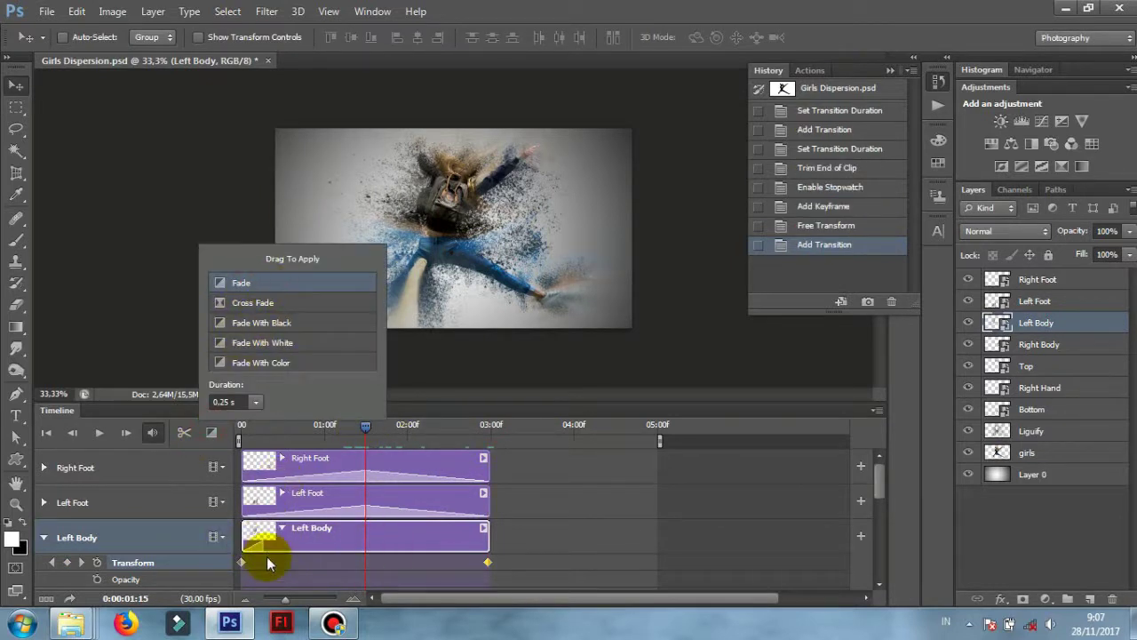
left_click(212, 432)
mouse_move(246, 287)
left_mouse_down()
mouse_move(472, 544)
mouse_move(369, 547)
left_mouse_up()
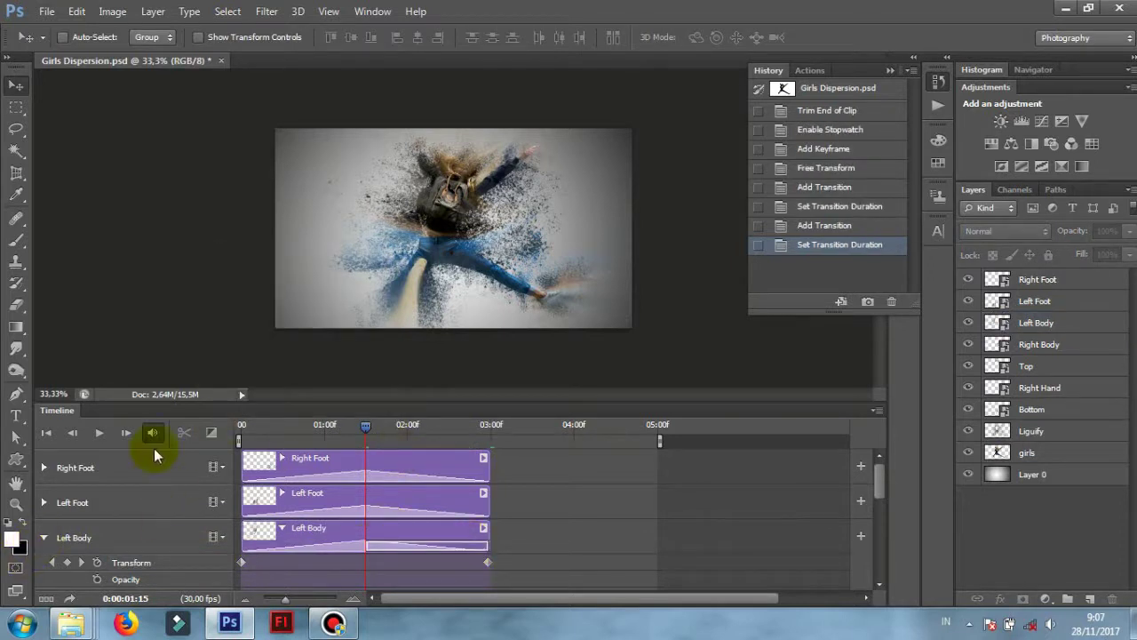
left_click(99, 433)
left_click(98, 433)
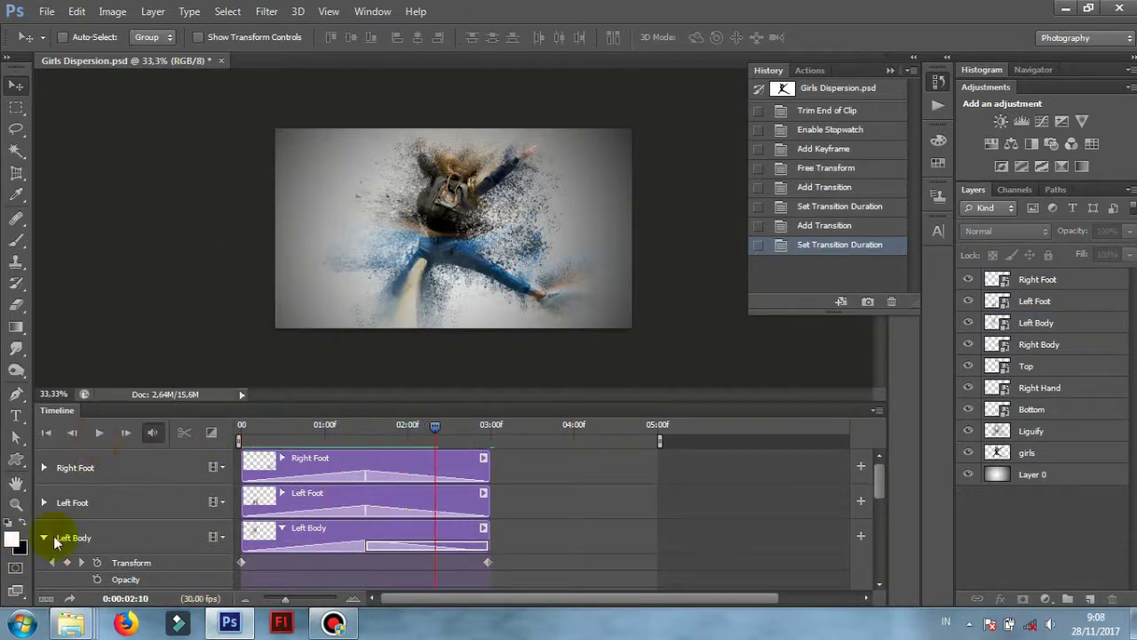
left_click(44, 538)
Step: Trim the Right Body clip to 03:00 and add Transform keyframes at the start and 02:29
scroll(881, 475, "down", 1)
left_click(40, 521)
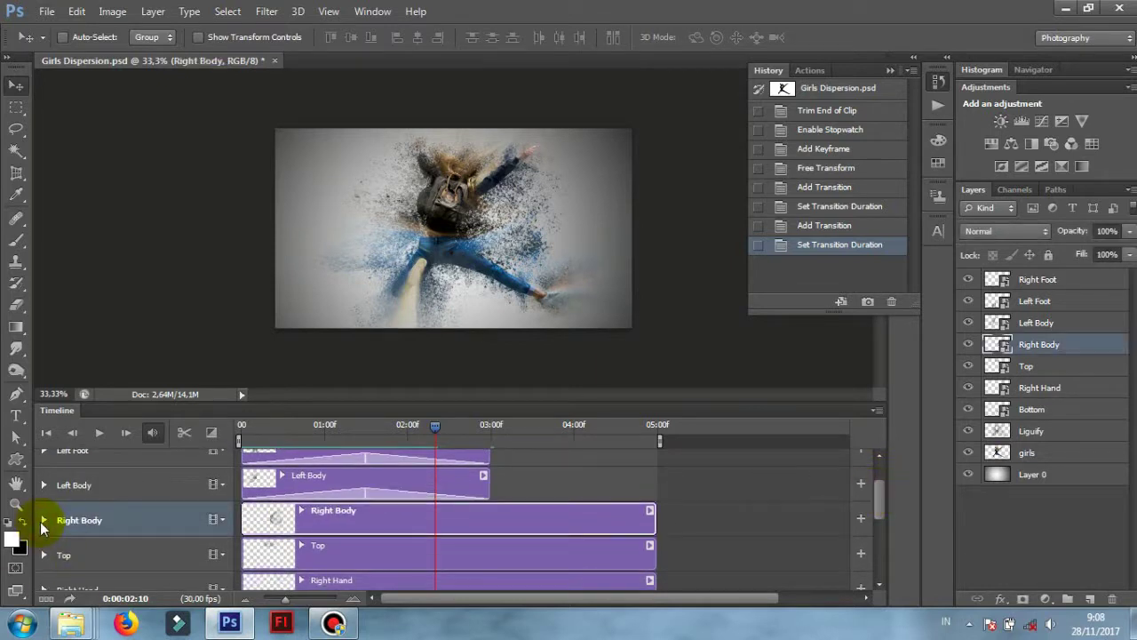
left_click(42, 526)
scroll(880, 490, "down", 1)
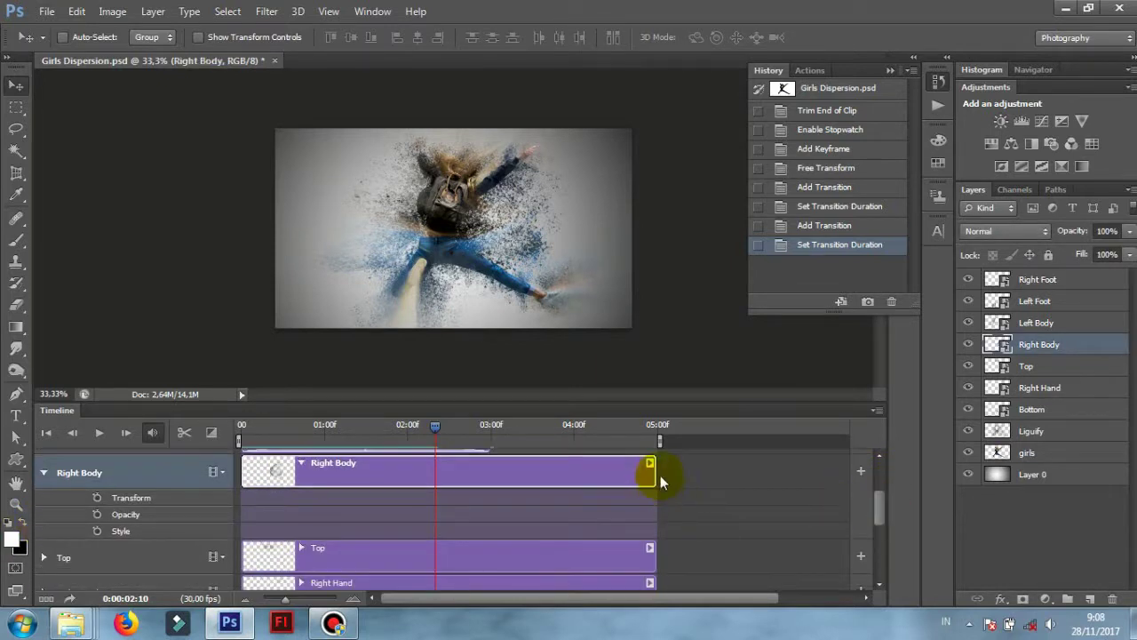
left_click_drag(655, 476, 436, 480)
left_click(97, 497)
mouse_move(434, 427)
left_mouse_down()
mouse_move(478, 459)
mouse_move(491, 447)
left_mouse_up()
left_click(69, 498)
key("ctrl+z")
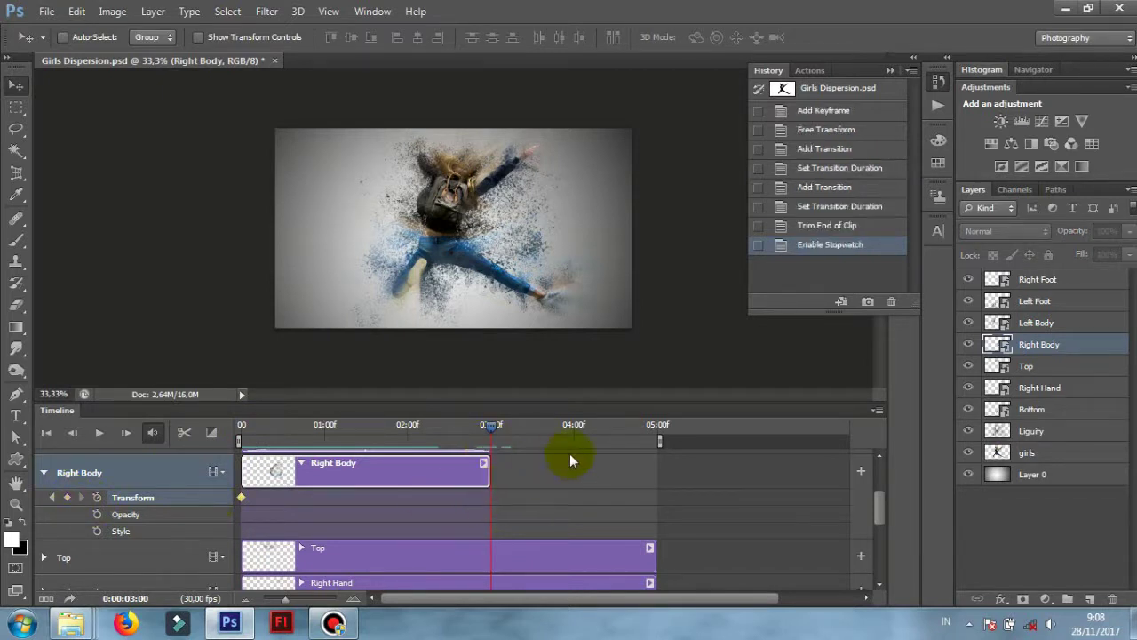
key("Left")
left_click(67, 496)
Step: Stretch Right Body wider to the right and taller at 02:29, then preview
key("ctrl+t")
left_click_drag(574, 215, 680, 230)
left_click_drag(680, 149, 681, 142)
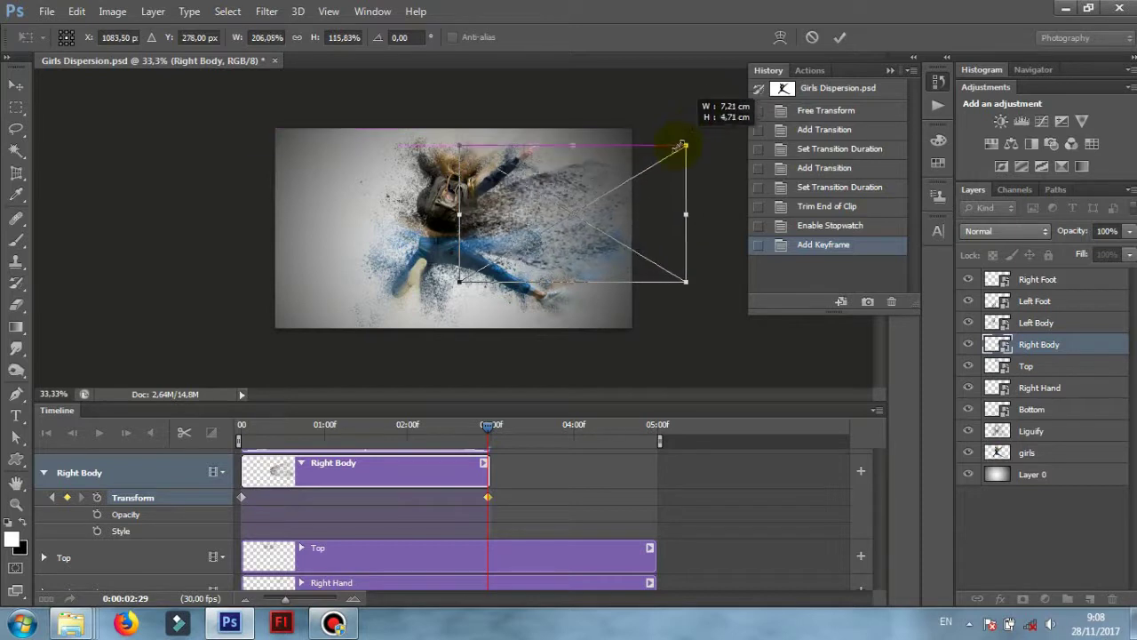
left_click_drag(569, 142, 569, 135)
left_click_drag(679, 282, 695, 292)
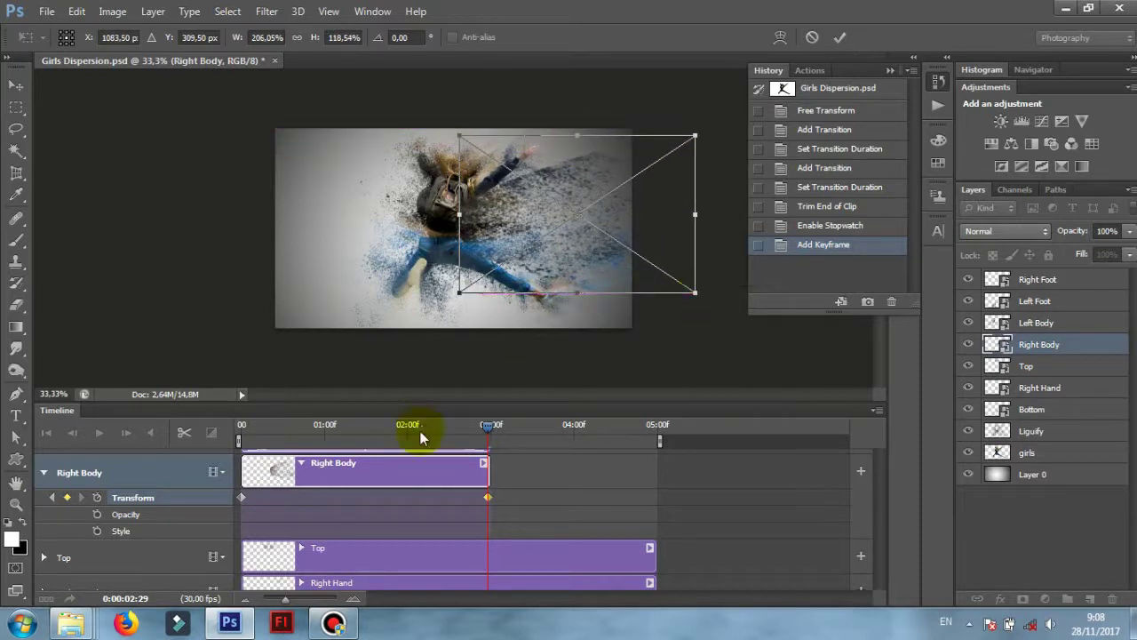
left_click(840, 37)
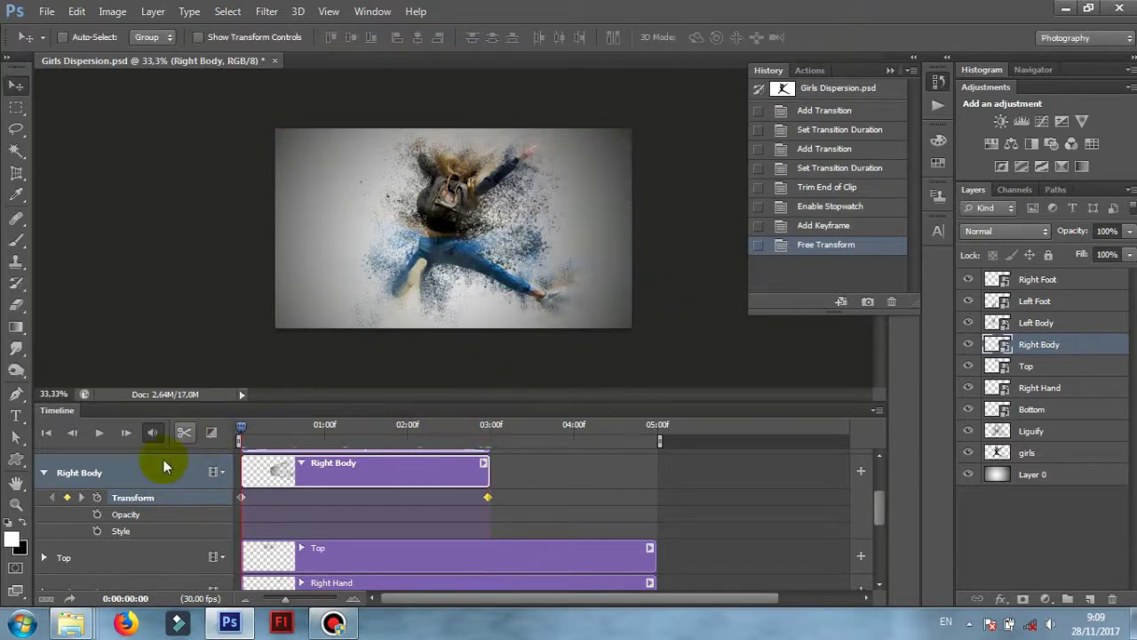
left_click(98, 433)
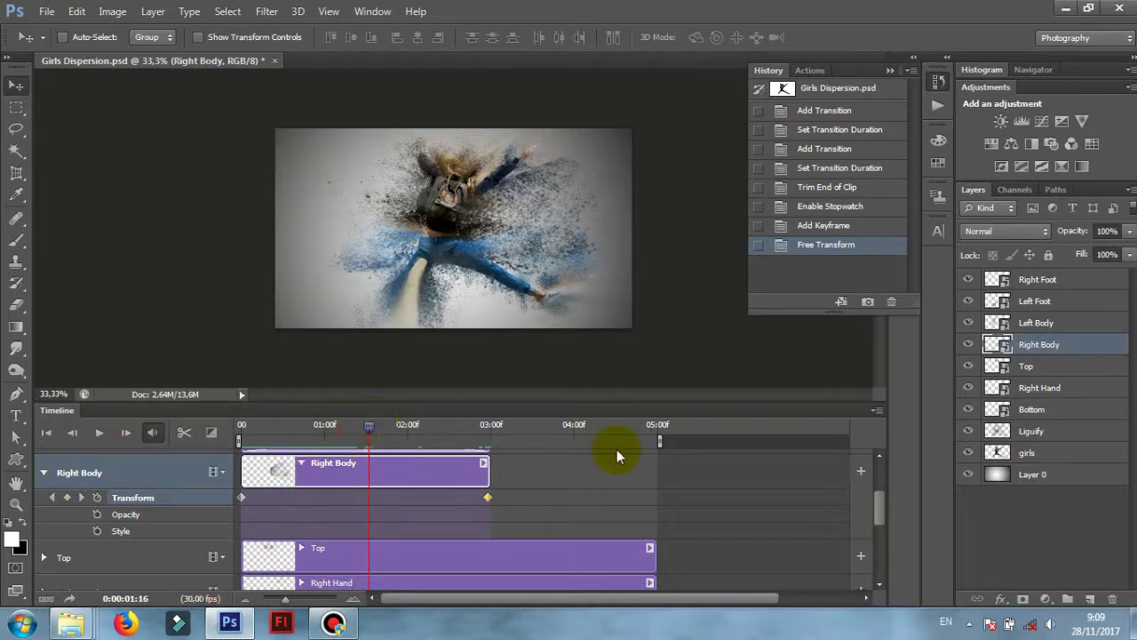
Step: Add Fade transitions to both ends of Right Body, then collapse it and expand the Top track
scroll(533, 449, "up", 1)
left_click(211, 433)
left_click_drag(241, 283, 267, 502)
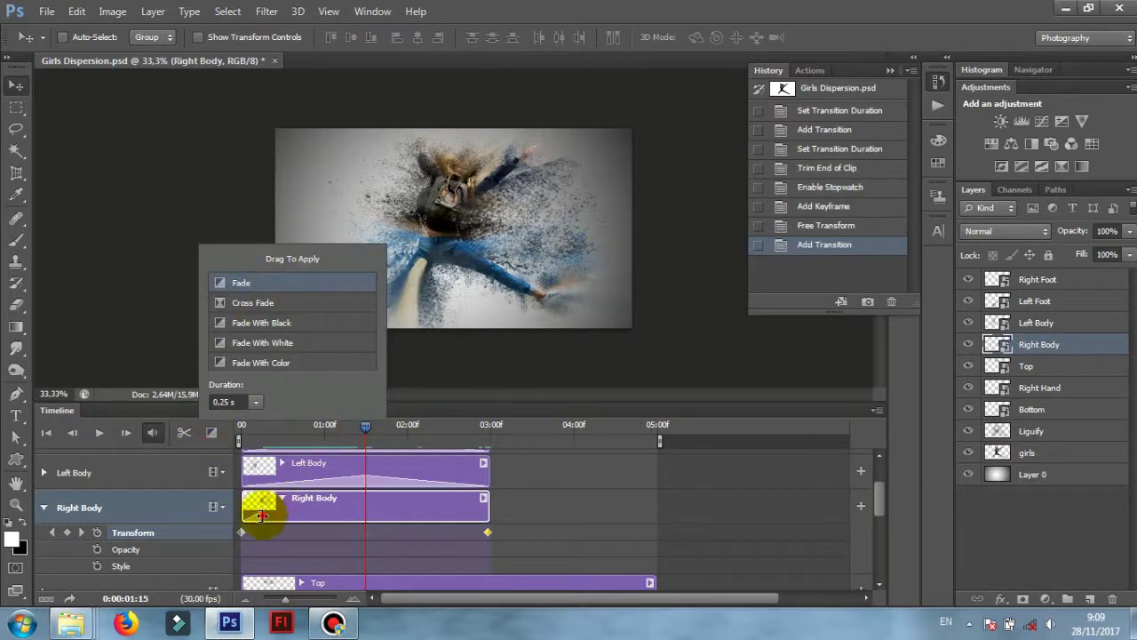
left_click(210, 433)
mouse_move(241, 283)
left_mouse_down()
mouse_move(403, 520)
mouse_move(366, 516)
left_mouse_up()
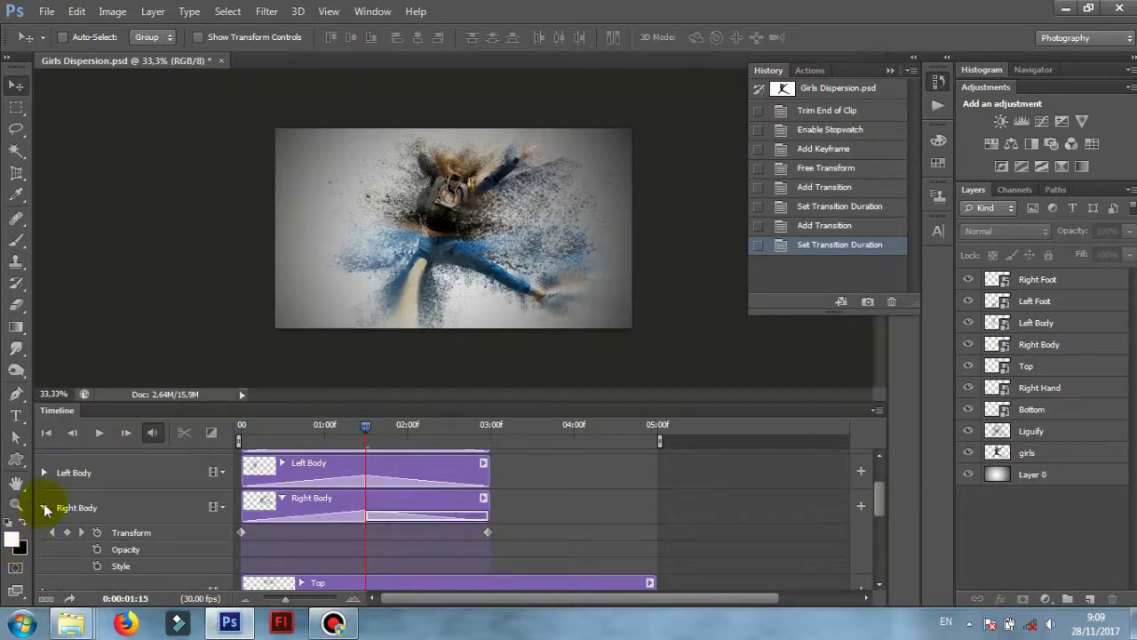
left_click(43, 507)
left_click(43, 542)
Step: Trim the Top clip to 03:00 and keyframe its Transform, stretched upward at the clip end
scroll(853, 462, "down", 1)
left_click_drag(653, 493, 489, 493)
left_click(235, 428)
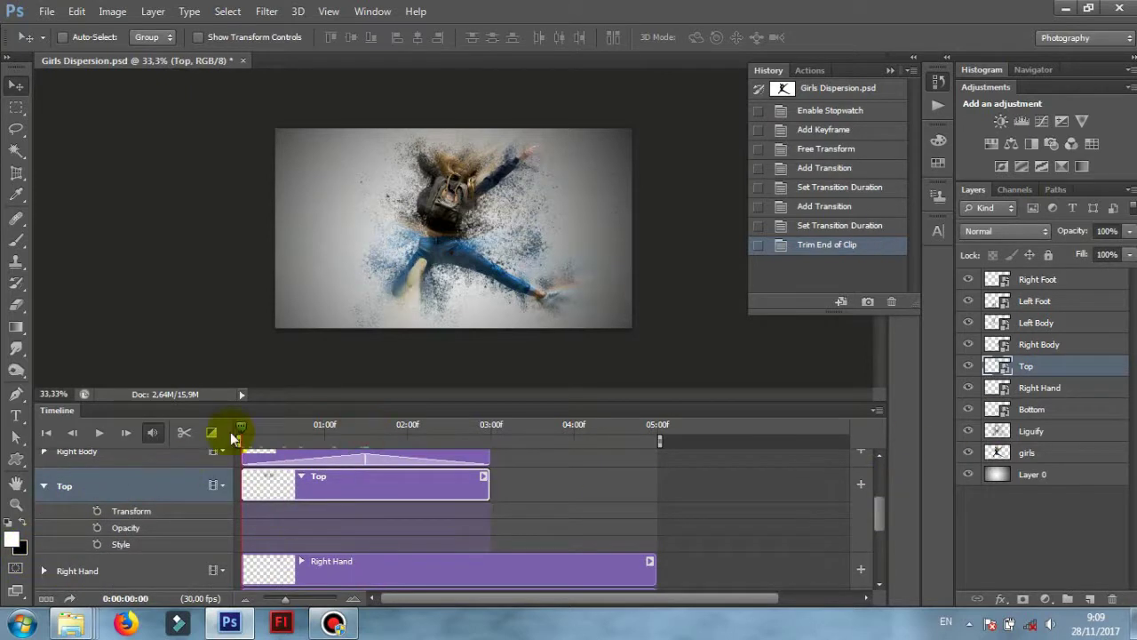
left_click(97, 511)
left_click_drag(248, 434, 488, 429)
left_click(68, 510)
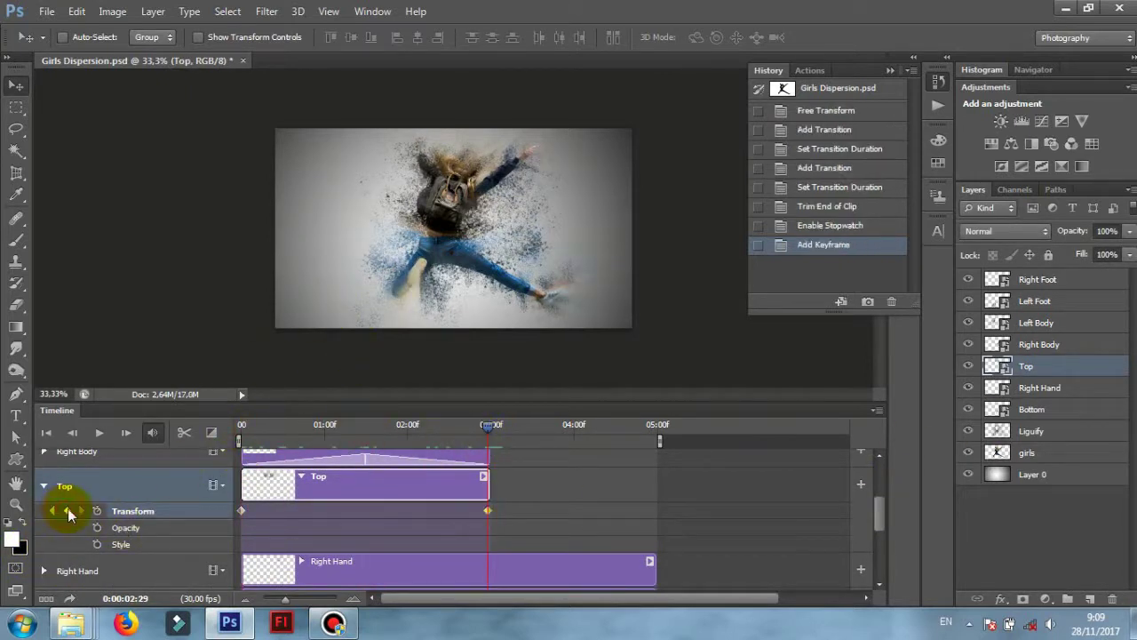
key("ctrl+t")
left_click_drag(464, 128, 464, 95)
left_click(840, 37)
Step: Add Fade transitions to both ends of the Top clip and collapse its track
left_click(366, 428)
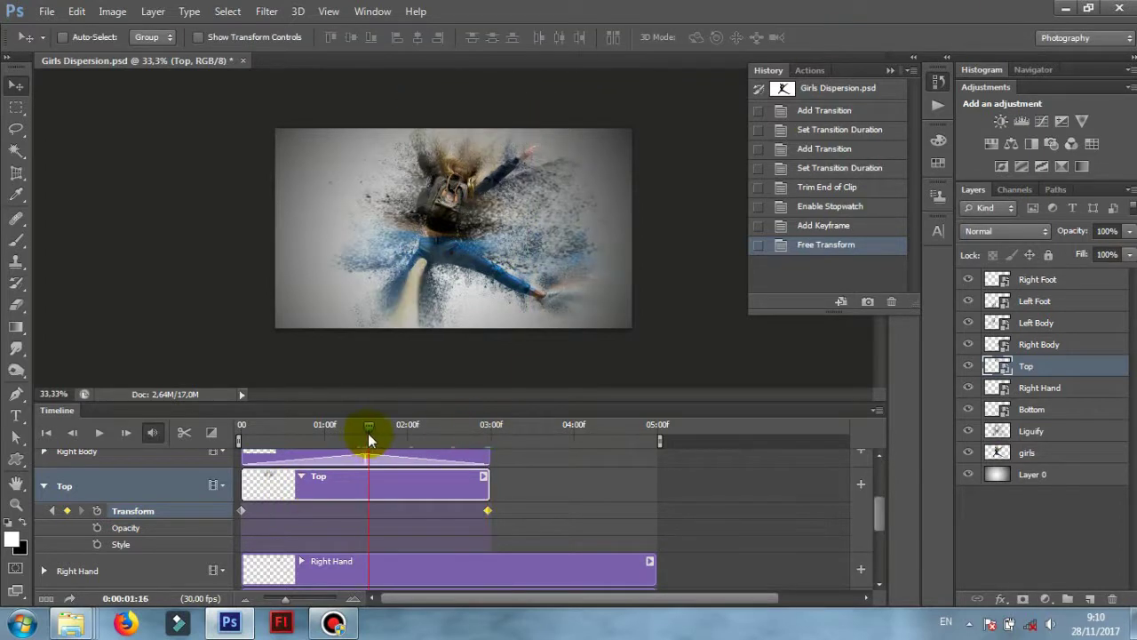
left_click(212, 432)
left_click_drag(239, 531, 267, 488)
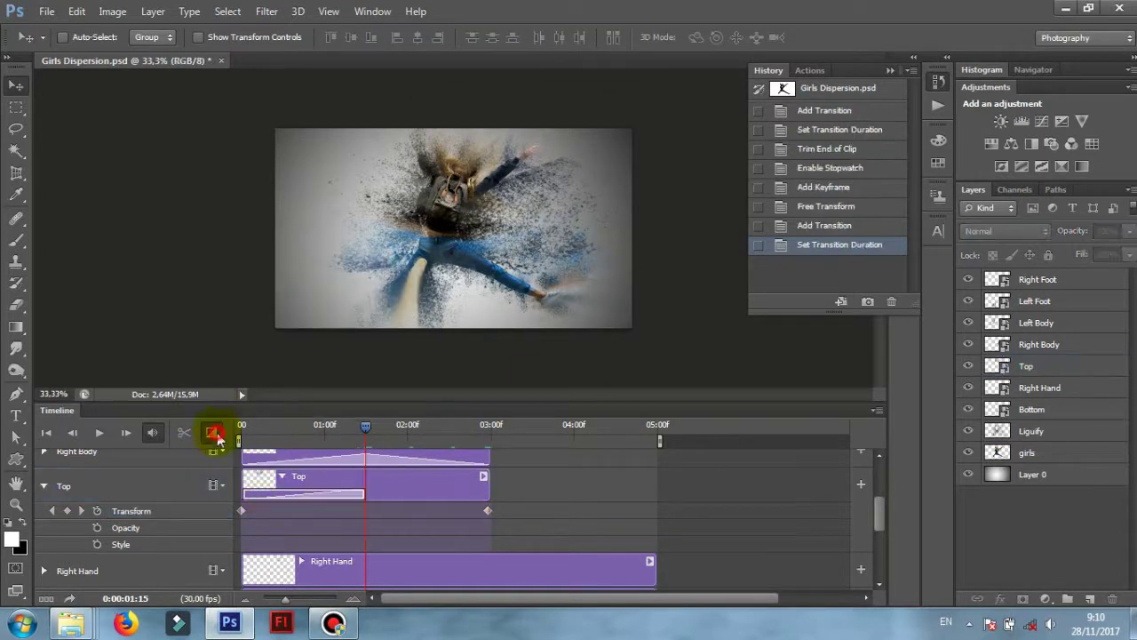
left_click(216, 432)
mouse_move(241, 283)
left_mouse_down()
mouse_move(469, 507)
mouse_move(360, 482)
left_mouse_up()
left_click(42, 486)
Step: Trim Right Hand to 03:00 and keyframe it enlarged toward the top-right at 02:29
left_click(43, 522)
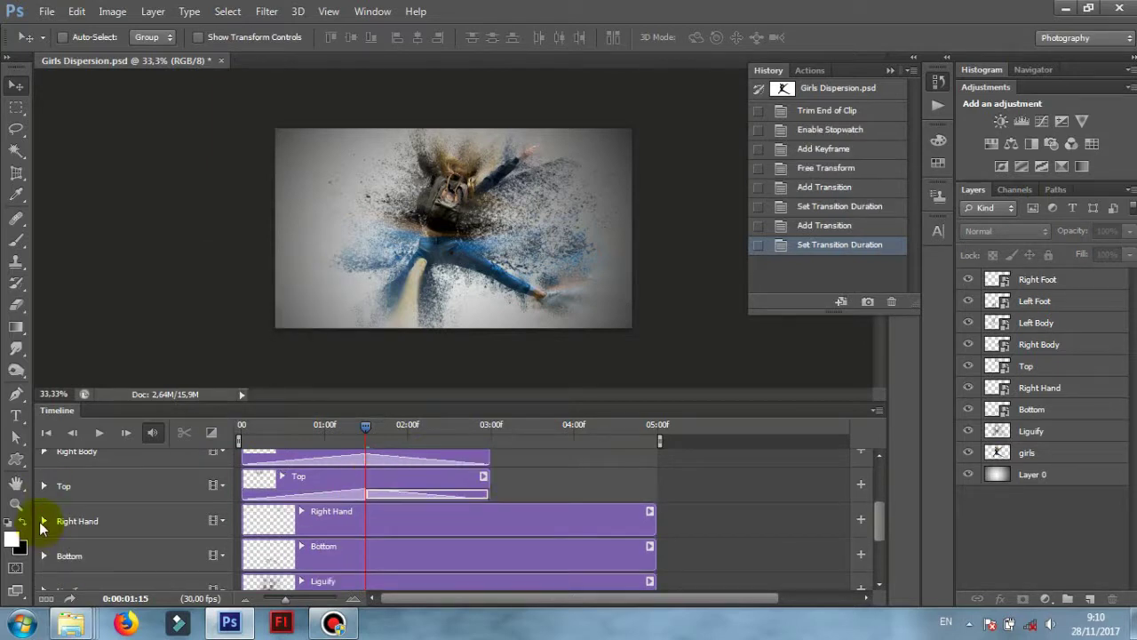
left_click_drag(878, 502, 875, 514)
left_click_drag(655, 480, 489, 464)
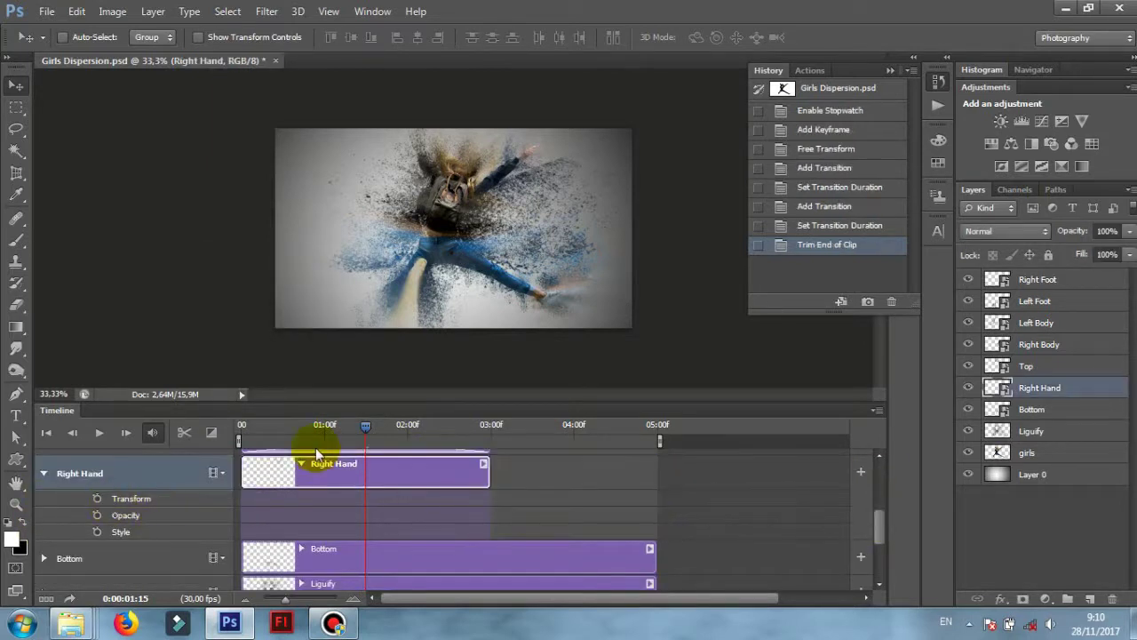
left_click(96, 498)
left_click(489, 451)
left_click(66, 498)
key("ctrl+t")
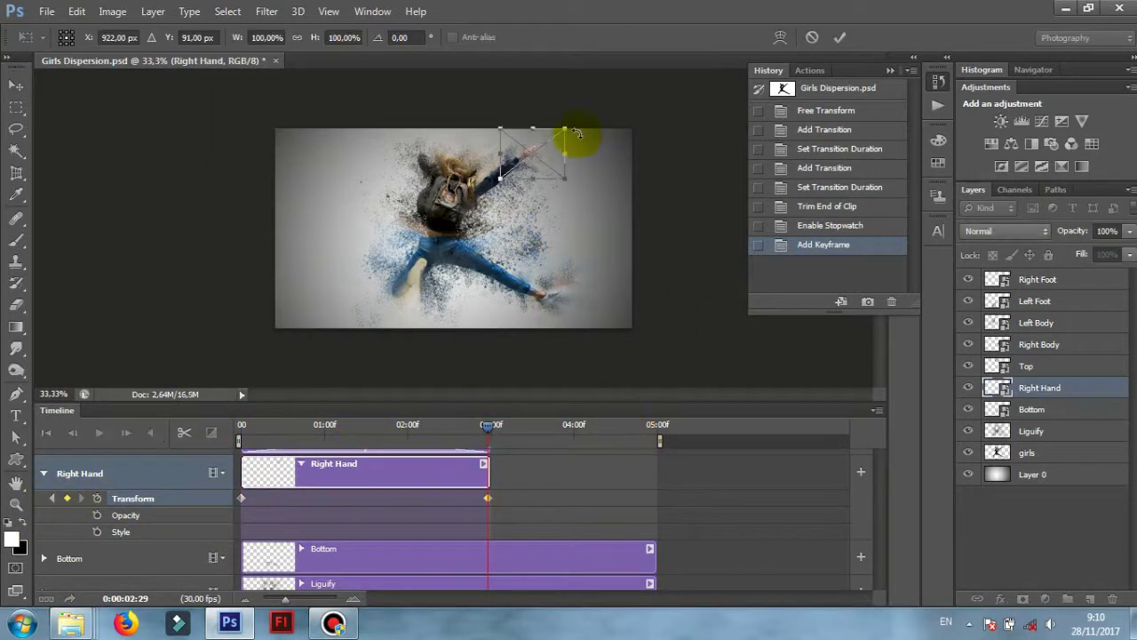
left_click_drag(578, 133, 618, 106)
key("Return")
Step: Fade both ends of the Right Hand clip, extending the opening fade to about 01:14
left_click_drag(488, 427, 363, 427)
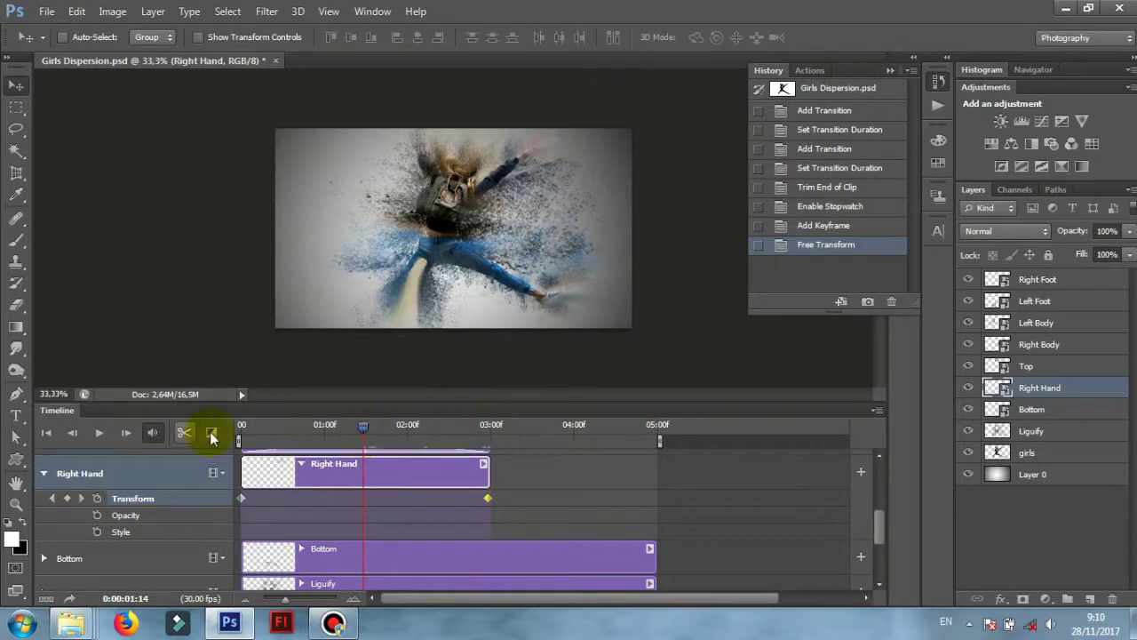
left_click(210, 433)
left_click_drag(253, 287, 254, 484)
left_click_drag(324, 483, 360, 484)
left_click(210, 433)
mouse_move(255, 297)
left_mouse_down()
mouse_move(478, 480)
mouse_move(374, 519)
mouse_move(364, 481)
left_mouse_up()
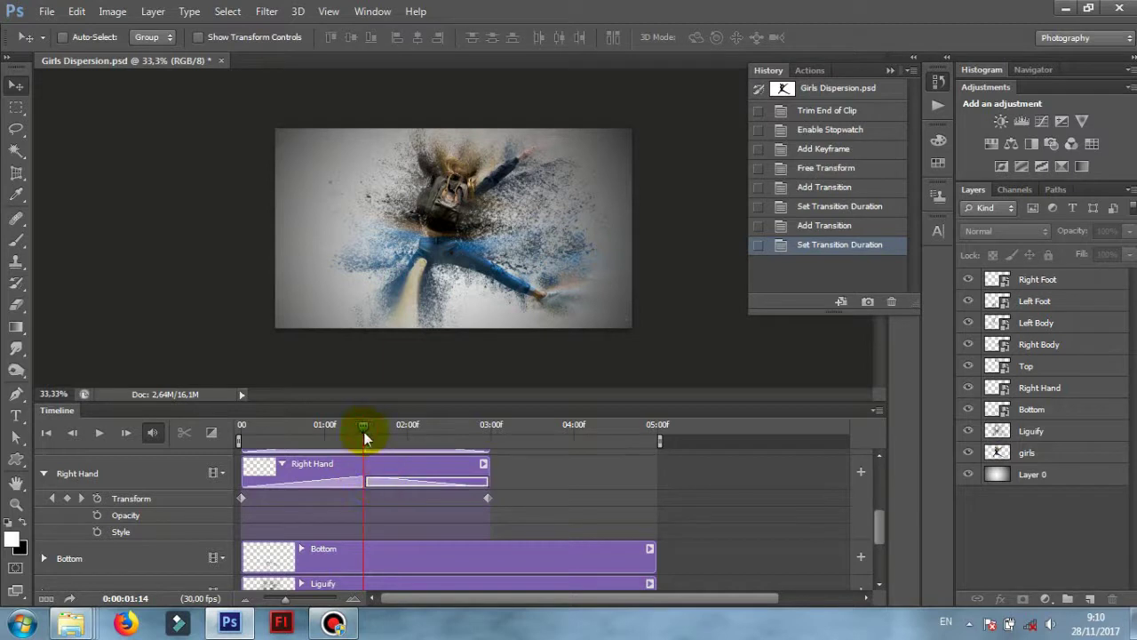
Step: Trim the Bottom clip to end at 03:00 and add a transform keyframe at 02:29
left_click(43, 558)
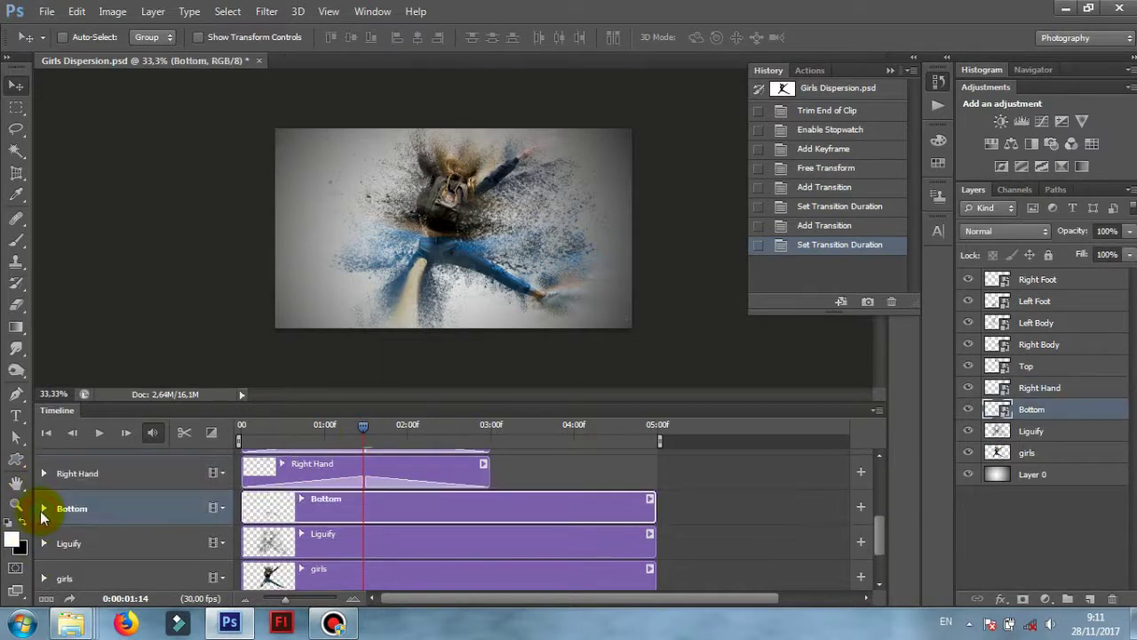
left_click(97, 533)
left_click_drag(651, 508, 488, 508)
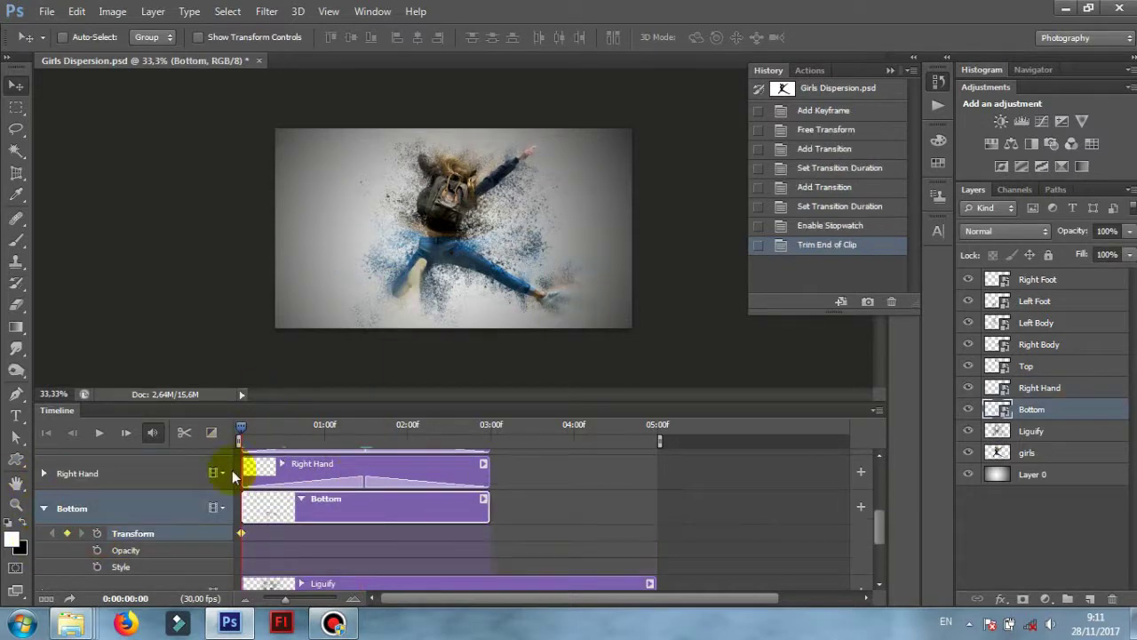
left_click(492, 435)
left_click(490, 437)
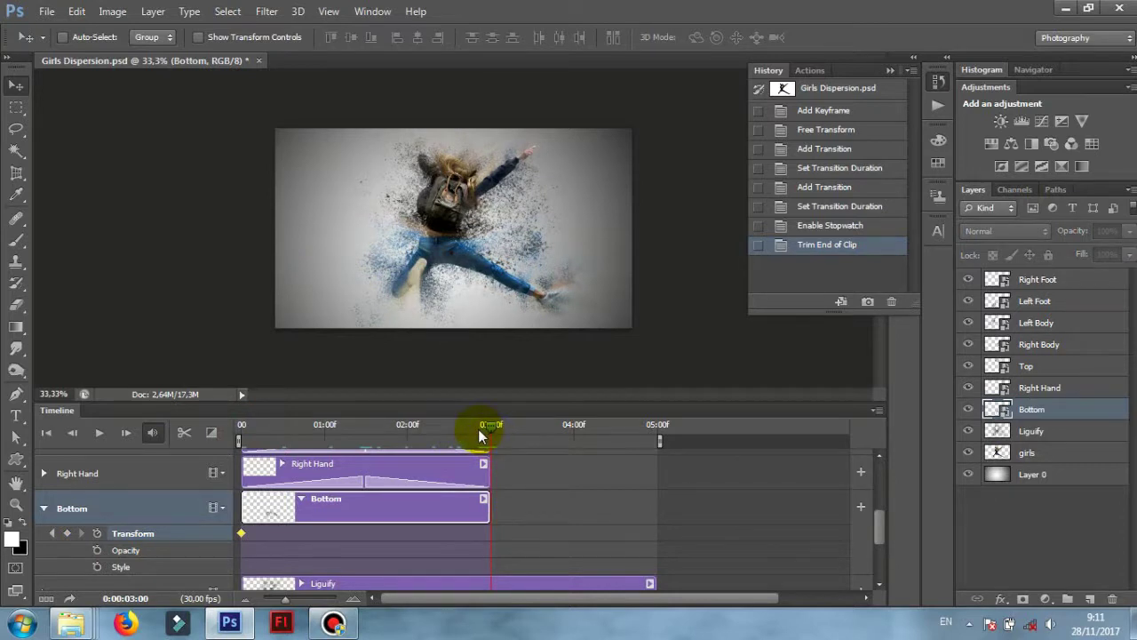
left_click(485, 428)
left_click(67, 533)
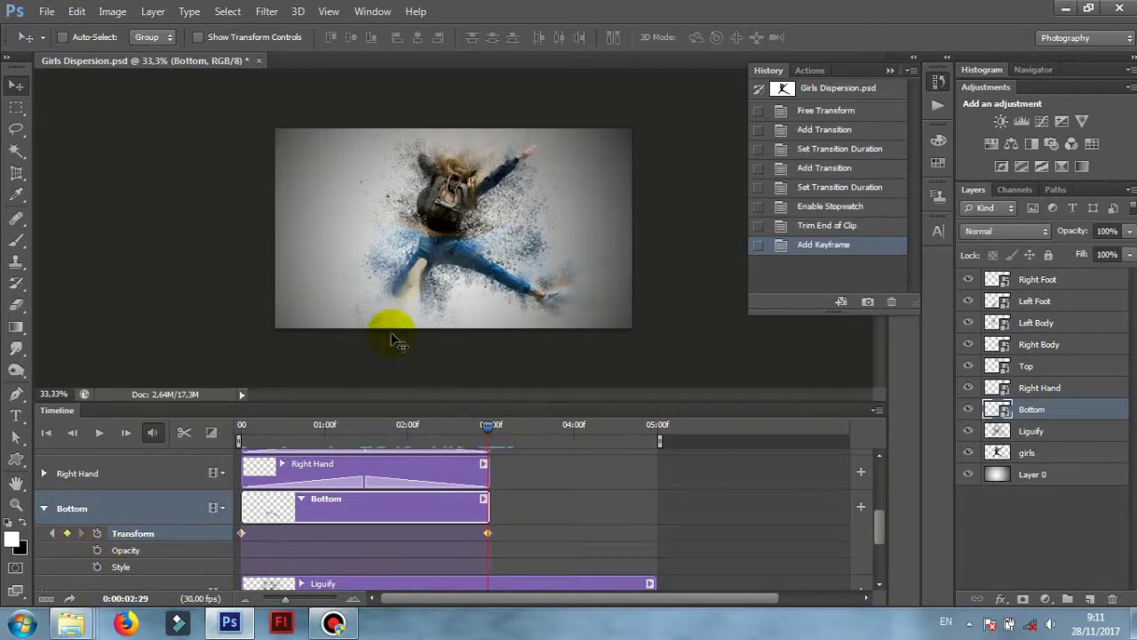
Step: Stretch the Bottom piece downward with Ctrl+T and add Fade transitions to both clip ends
key("ctrl+t")
left_click_drag(477, 327, 473, 376)
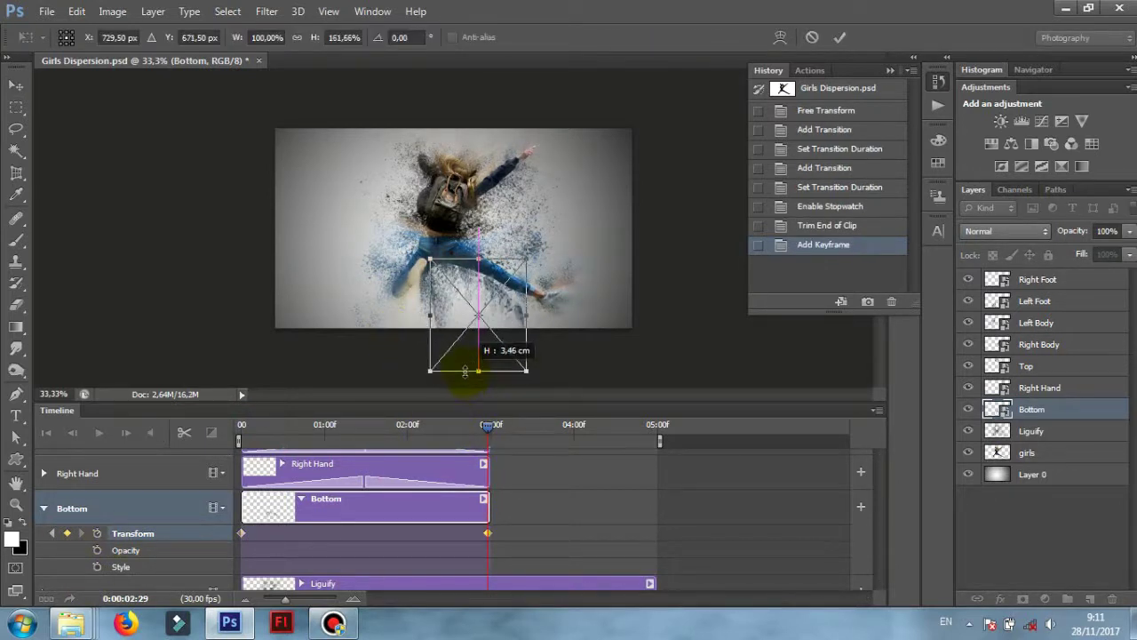
key("Return")
left_click_drag(495, 418, 363, 424)
left_click(212, 433)
left_click_drag(267, 305, 263, 513)
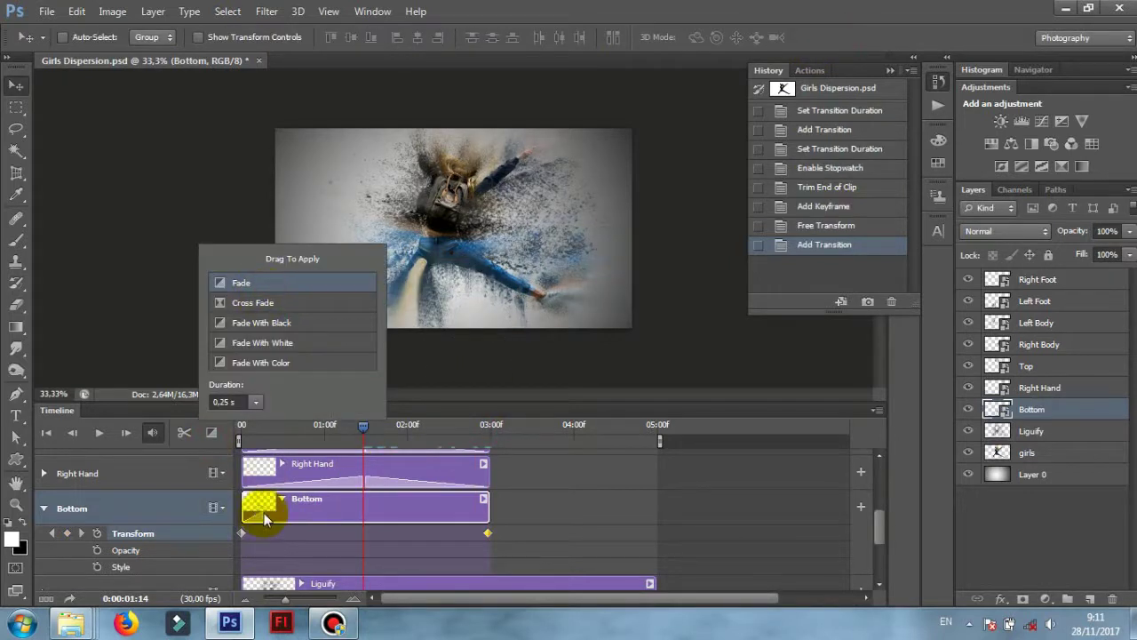
left_click(211, 433)
left_click_drag(237, 296, 471, 514)
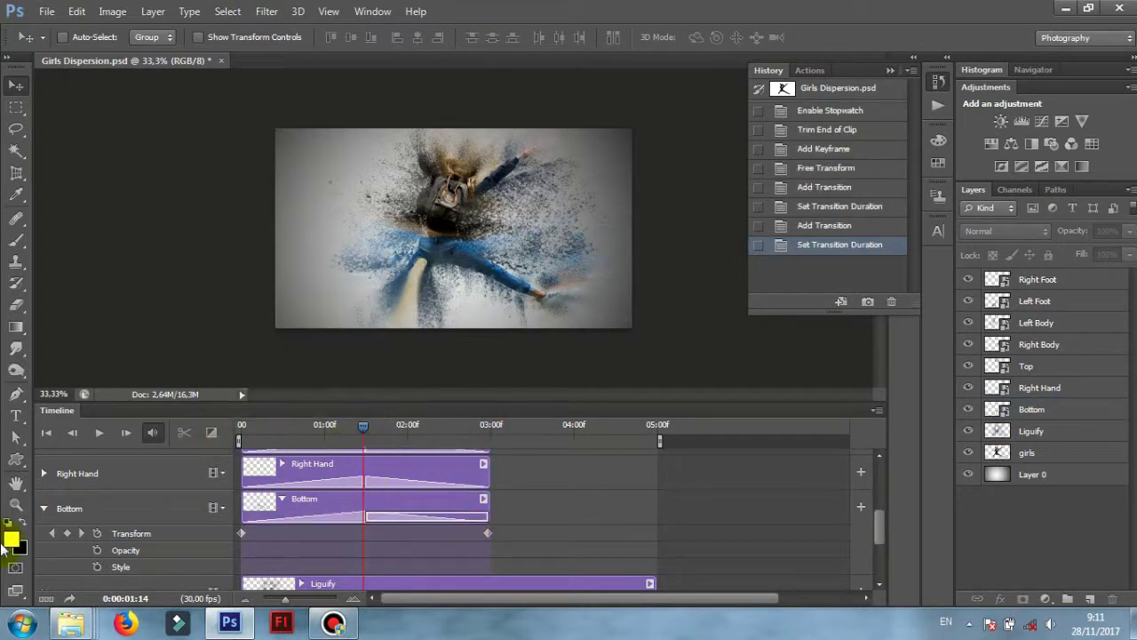
Step: Trim the Liguify, girls and Layer 0 clips to three seconds, then play the preview
left_click(43, 508)
left_click_drag(654, 542, 489, 542)
scroll(637, 508, "down", 2)
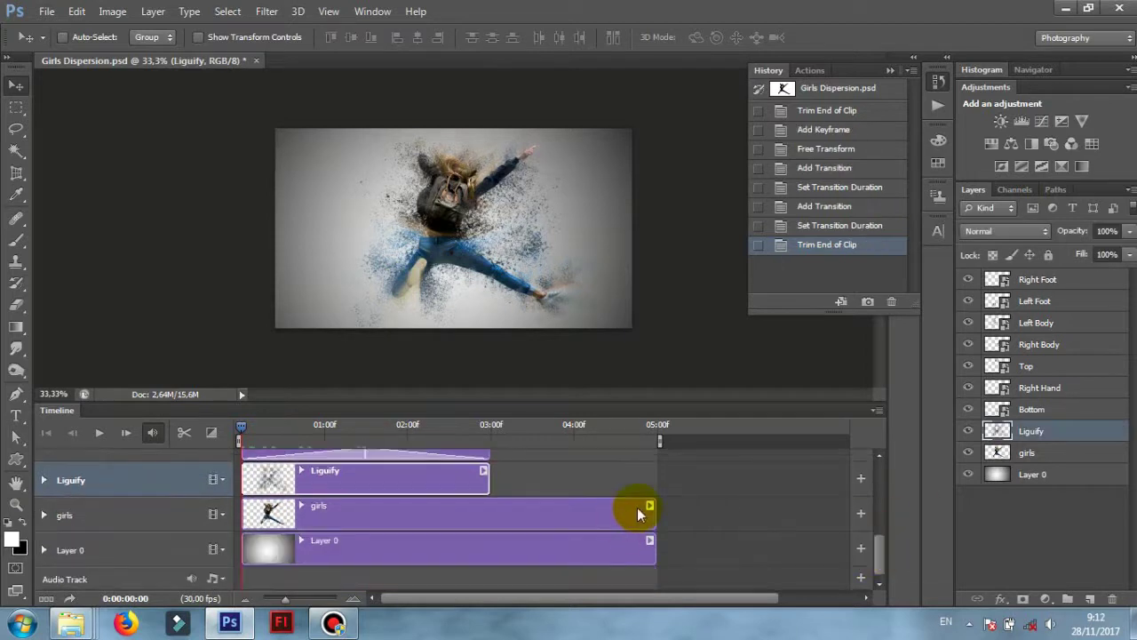
left_click_drag(637, 508, 489, 507)
mouse_move(663, 547)
left_mouse_down()
mouse_move(470, 551)
mouse_move(489, 547)
left_mouse_up()
left_click(99, 432)
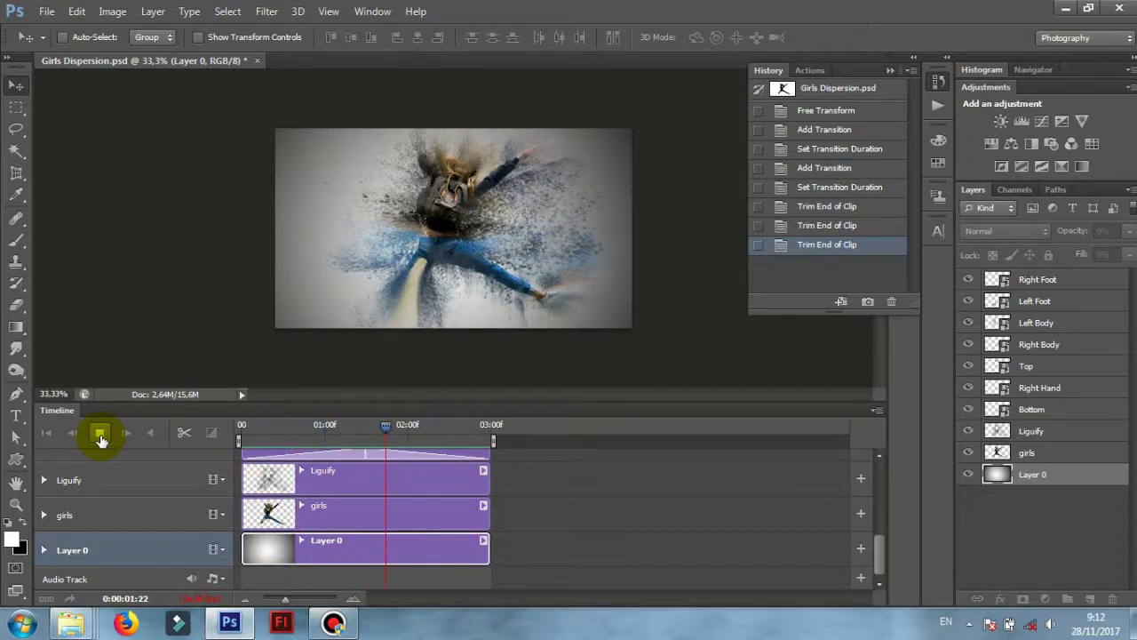
Step: Stop playback and group the Right Foot through Bottom layers into a new Group 1
left_click(101, 433)
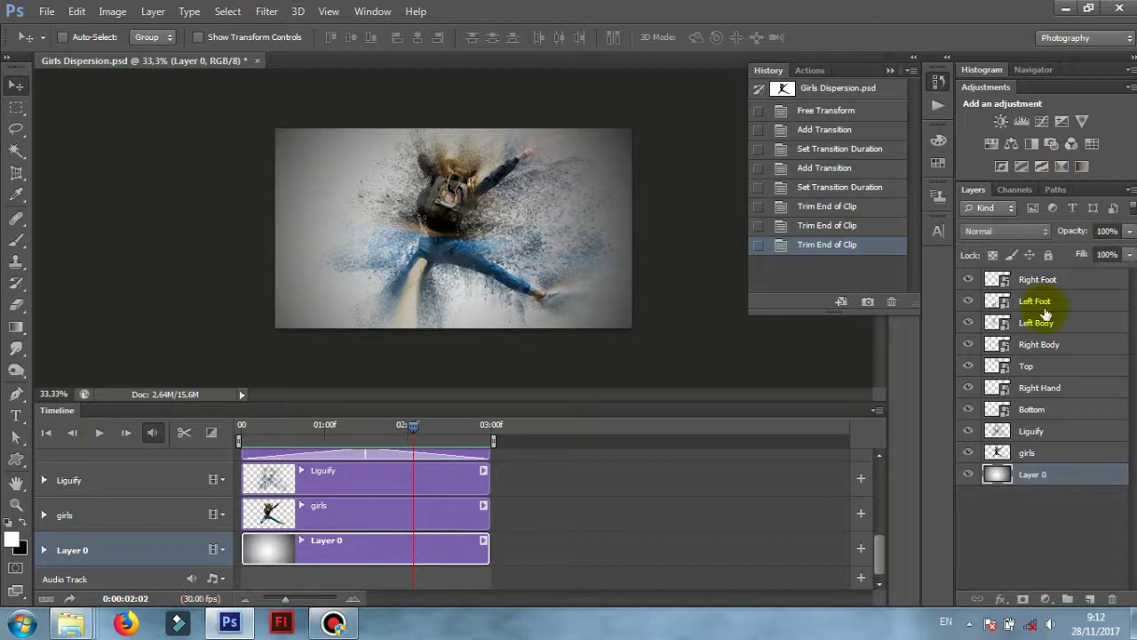
left_click(1090, 287)
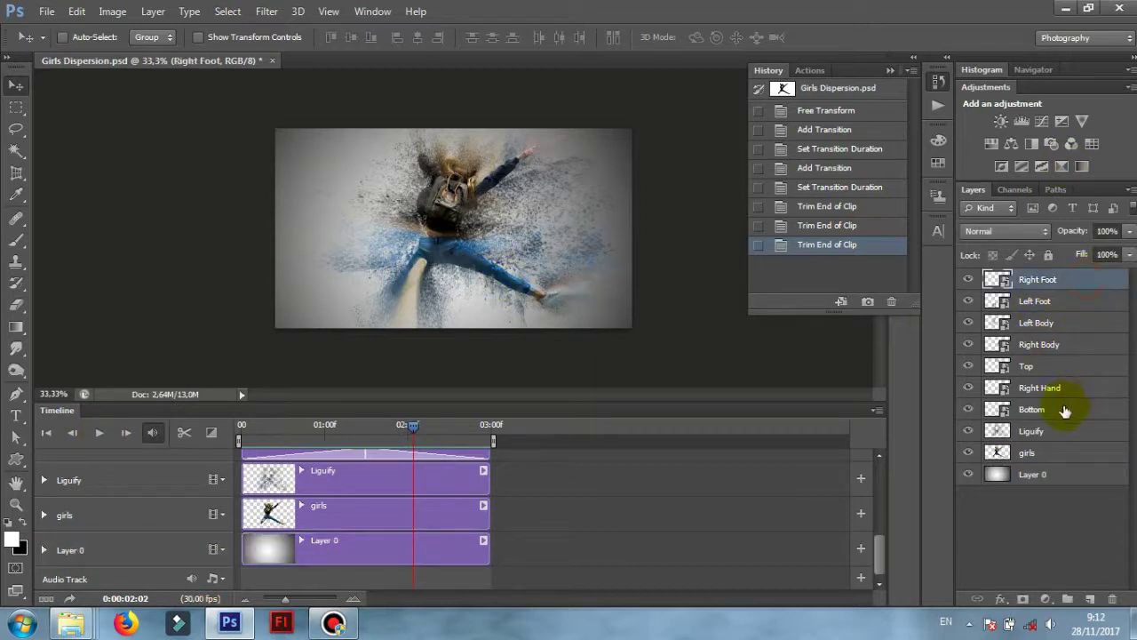
left_click(1067, 409, "shift")
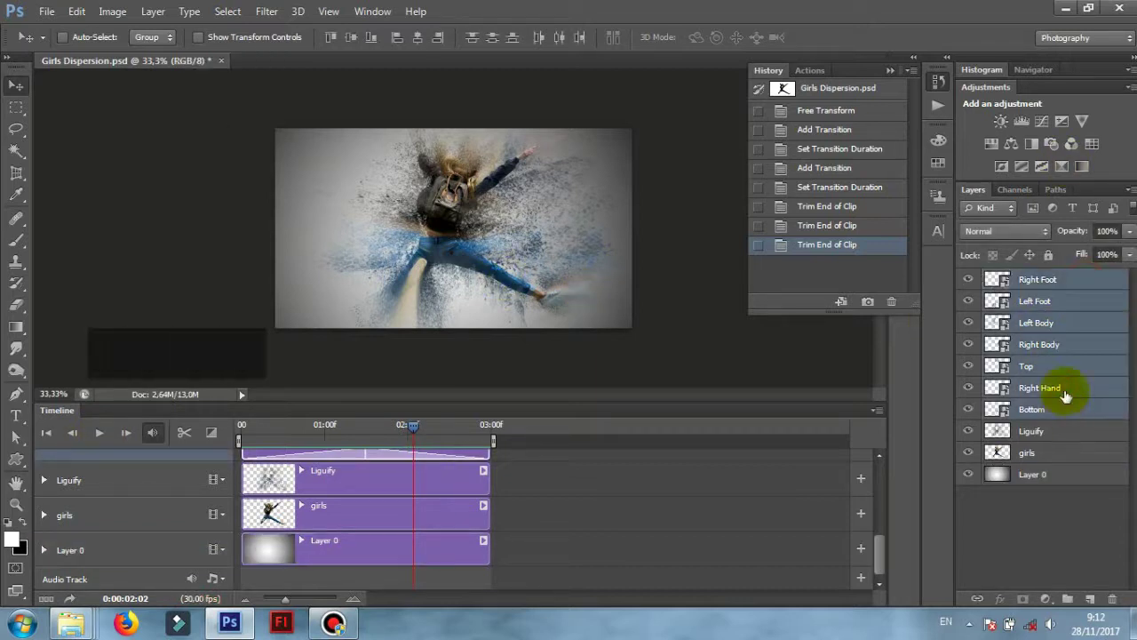
right_click(1082, 288)
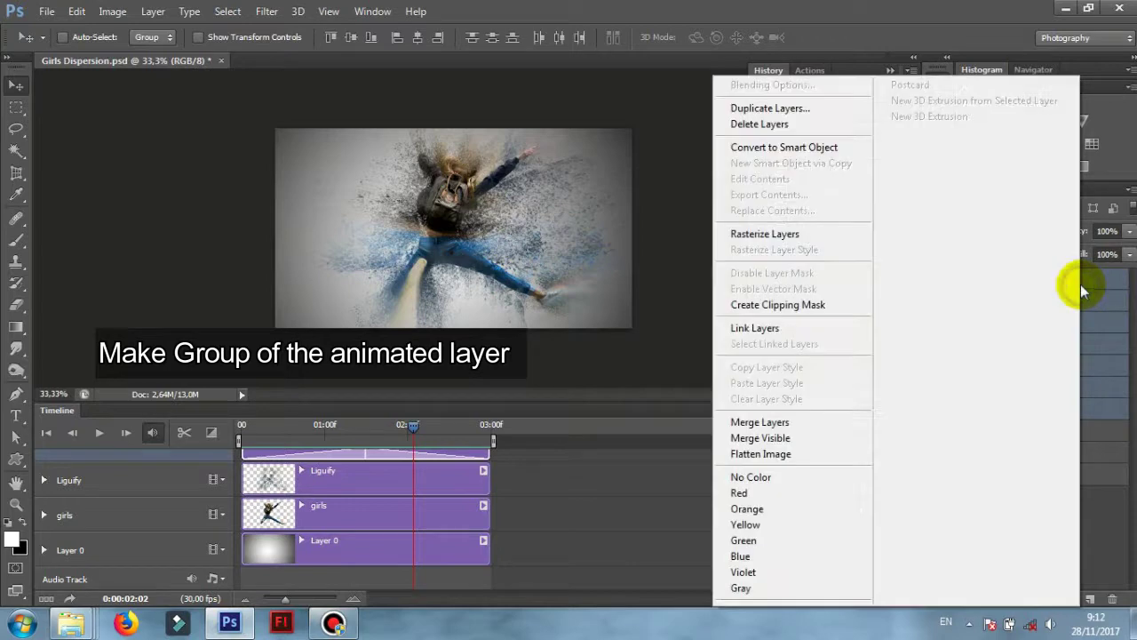
left_click(1130, 190)
left_click(1130, 190)
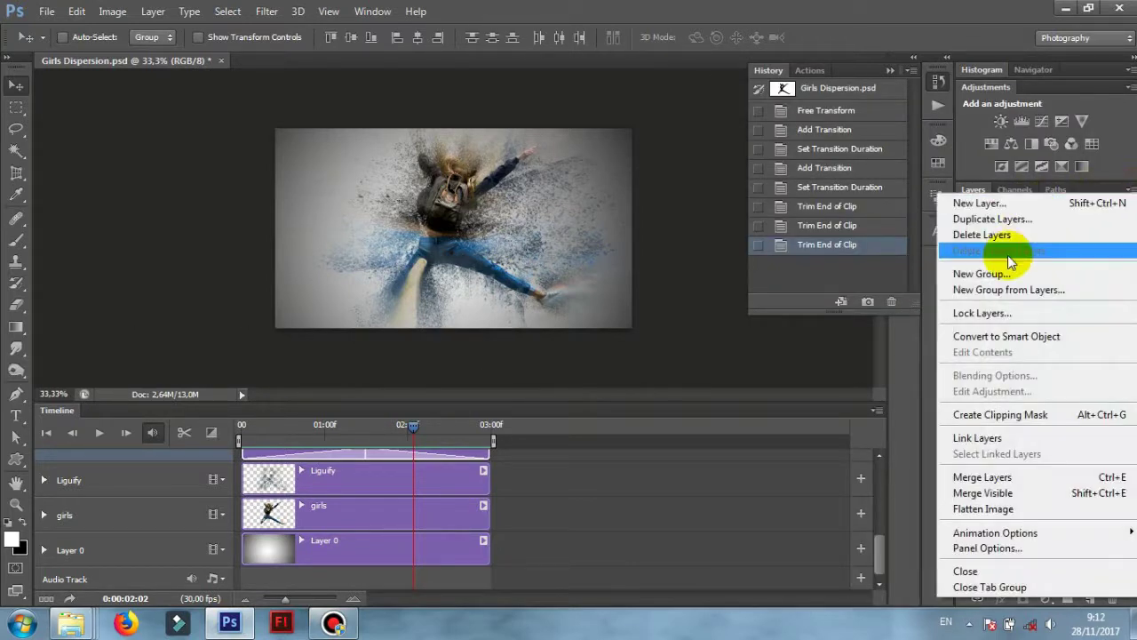
left_click(1004, 289)
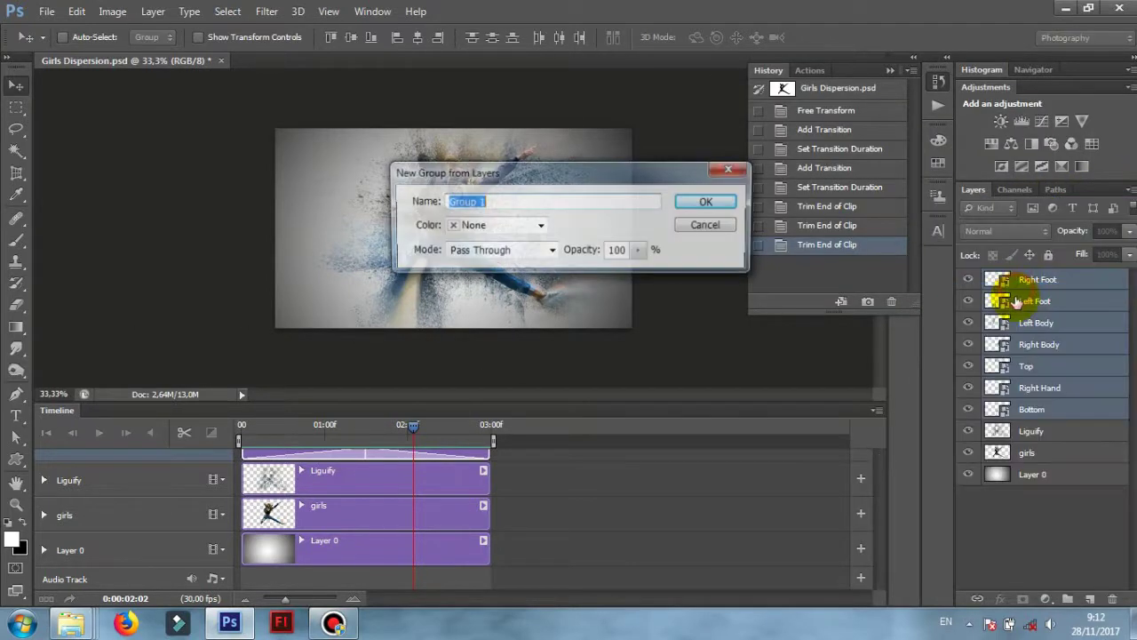
left_click(708, 202)
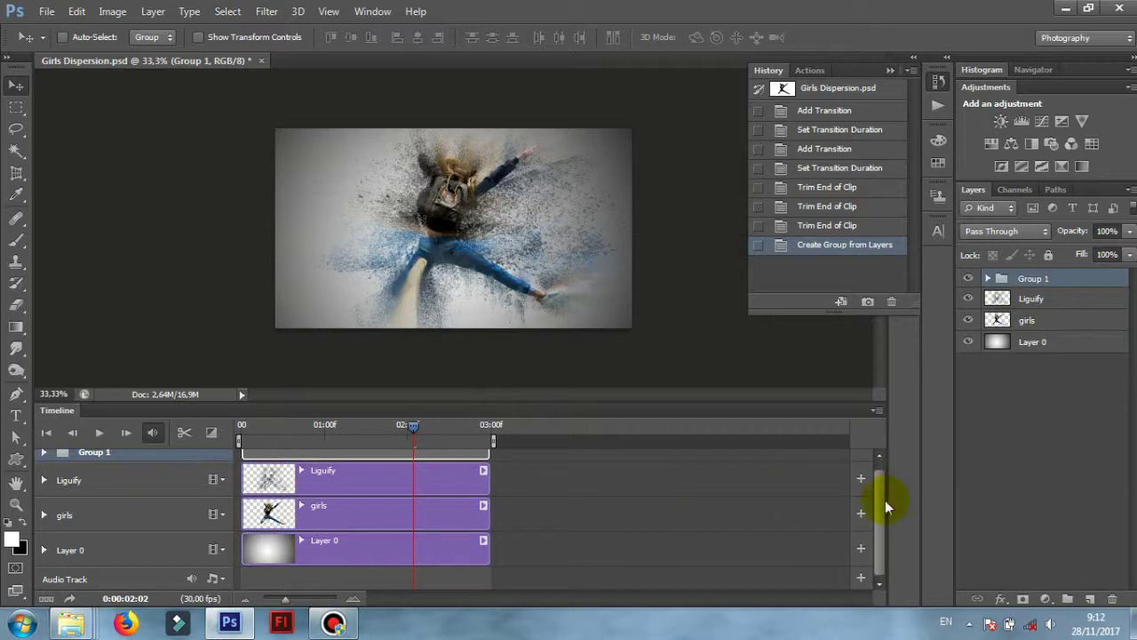
left_click(879, 456)
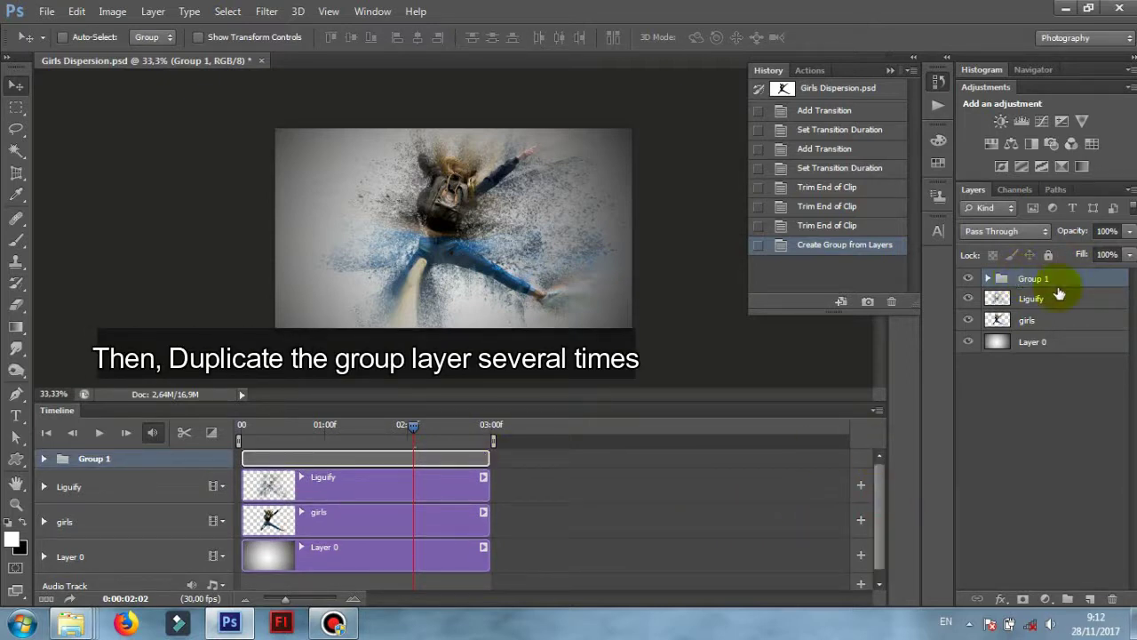
Step: Duplicate Group 1 repeatedly with Ctrl+J, shifting each copy's clip progressively later on the timeline
key("ctrl+j")
key("ctrl+j")
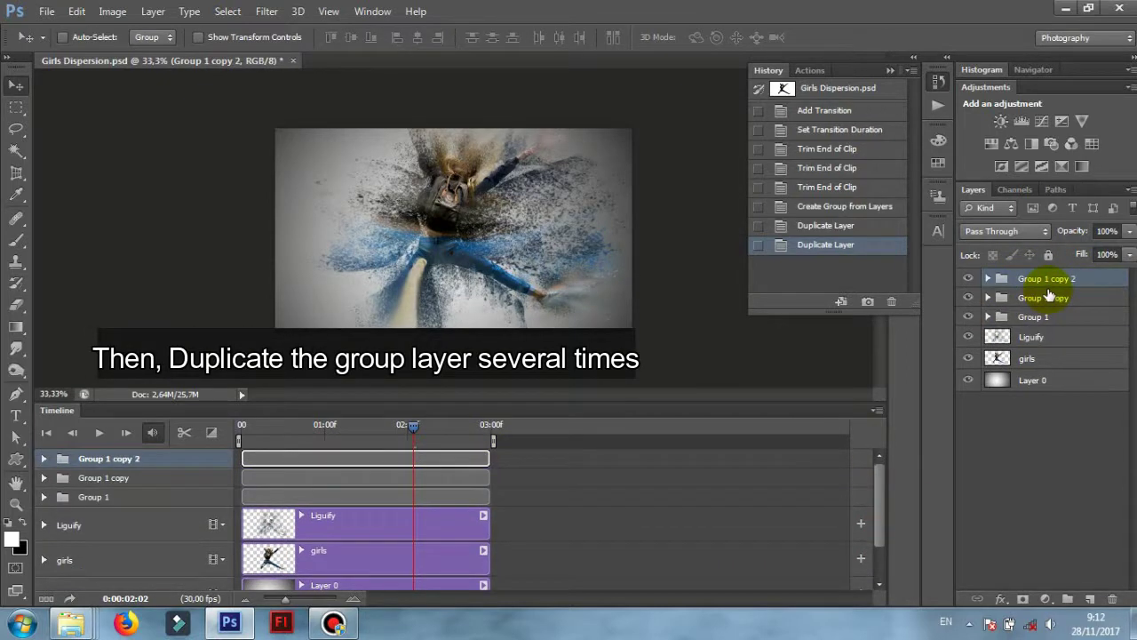
key("ctrl+j")
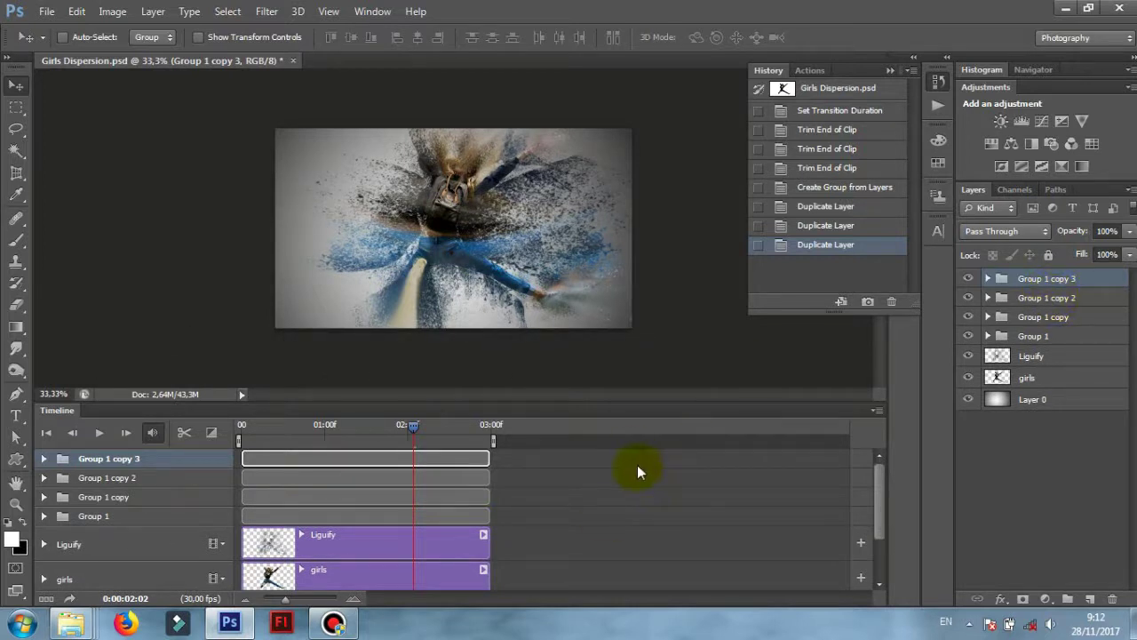
mouse_move(271, 495)
left_mouse_down()
mouse_move(380, 500)
mouse_move(334, 497)
left_mouse_up()
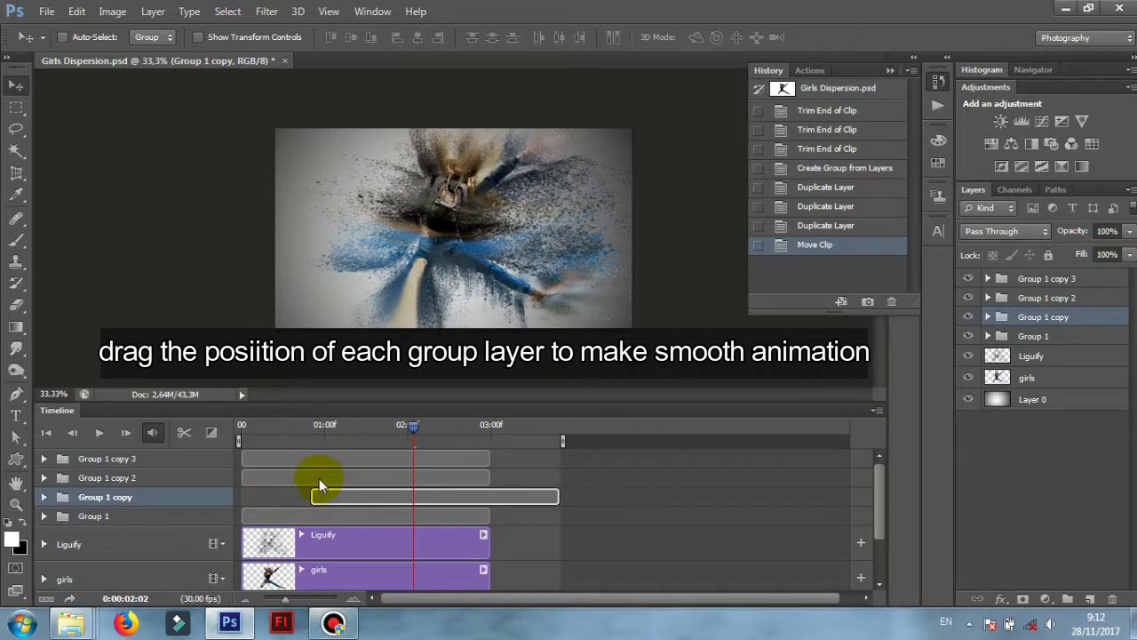
left_click(321, 480)
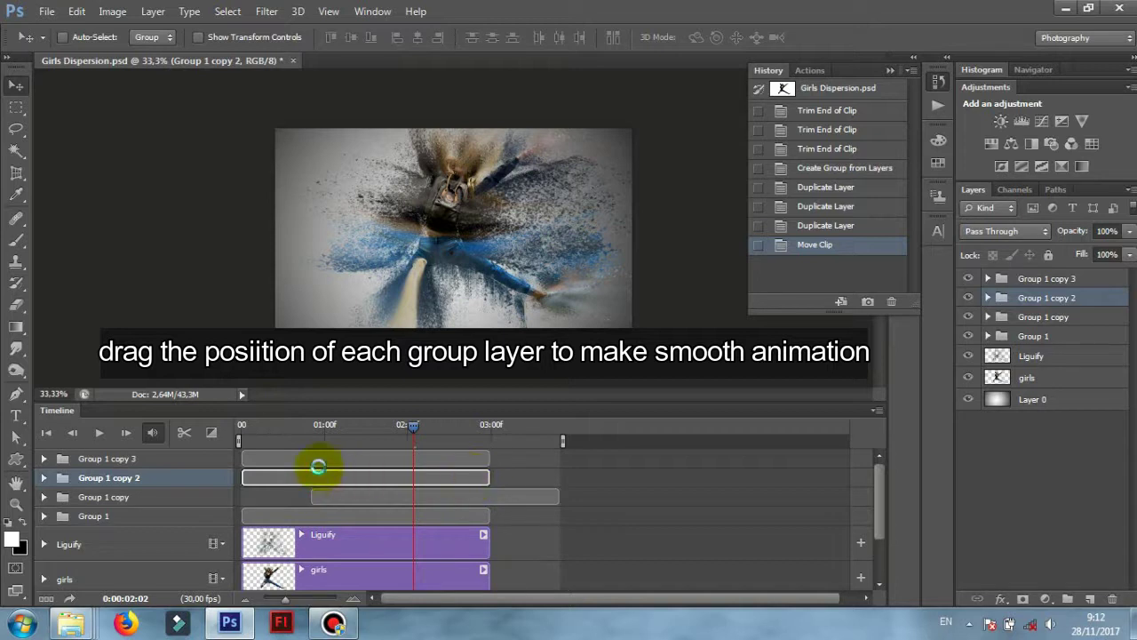
mouse_move(317, 477)
left_mouse_down()
mouse_move(456, 479)
mouse_move(572, 458)
mouse_move(536, 458)
left_mouse_up()
left_click(284, 458)
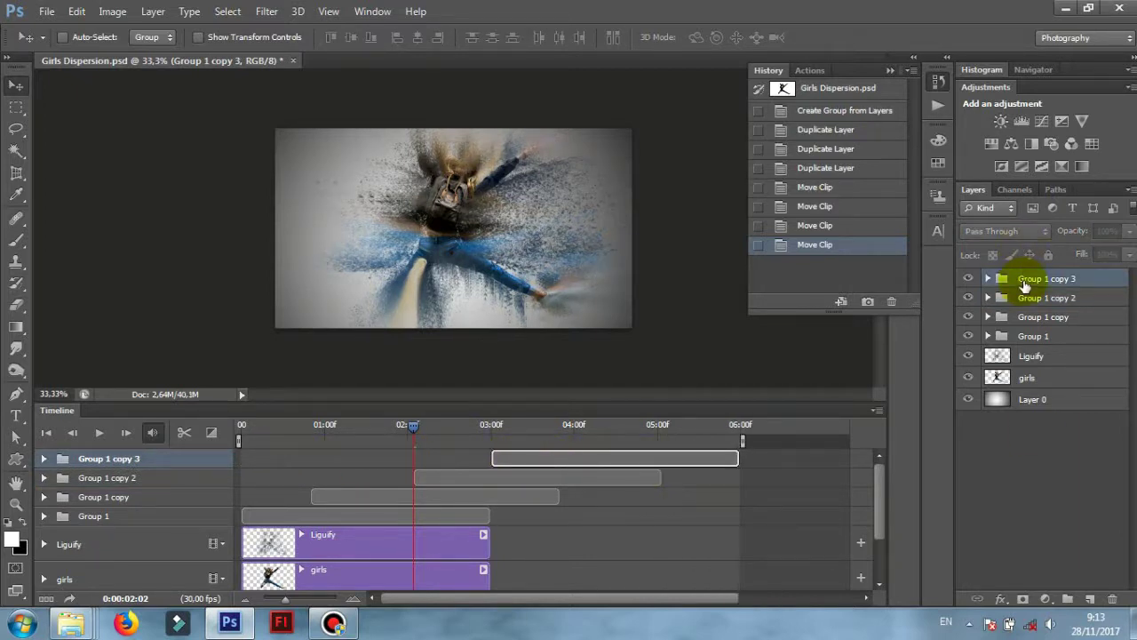
key("ctrl+j")
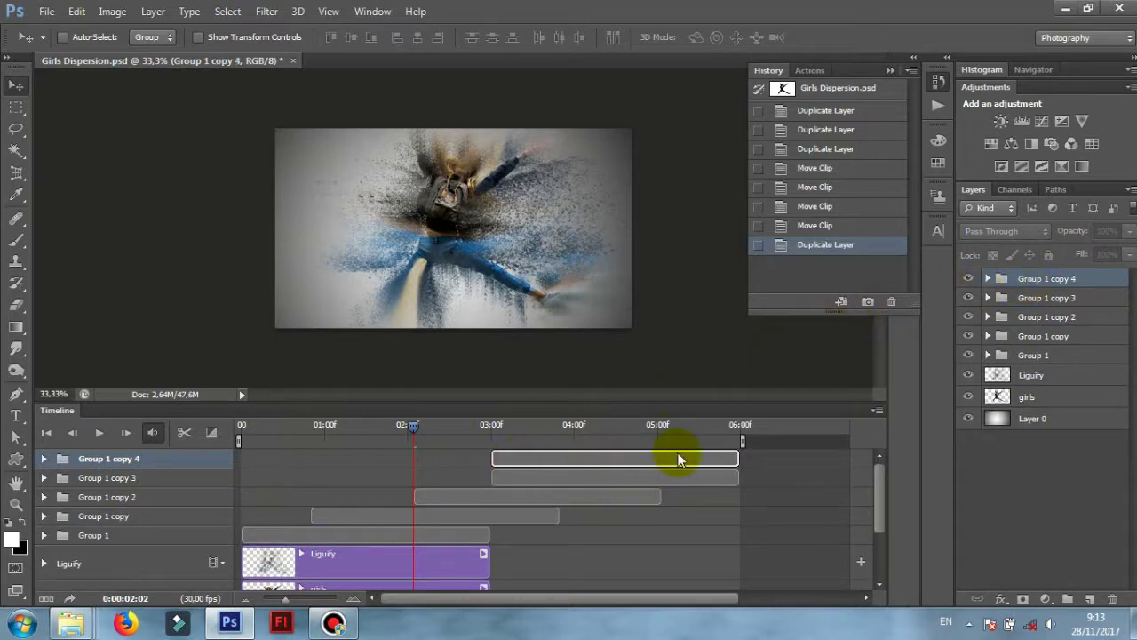
Step: Move the Group 1 copy 4 clip to the very start of the timeline
mouse_move(672, 457)
left_mouse_down()
mouse_move(359, 462)
mouse_move(466, 458)
left_mouse_up()
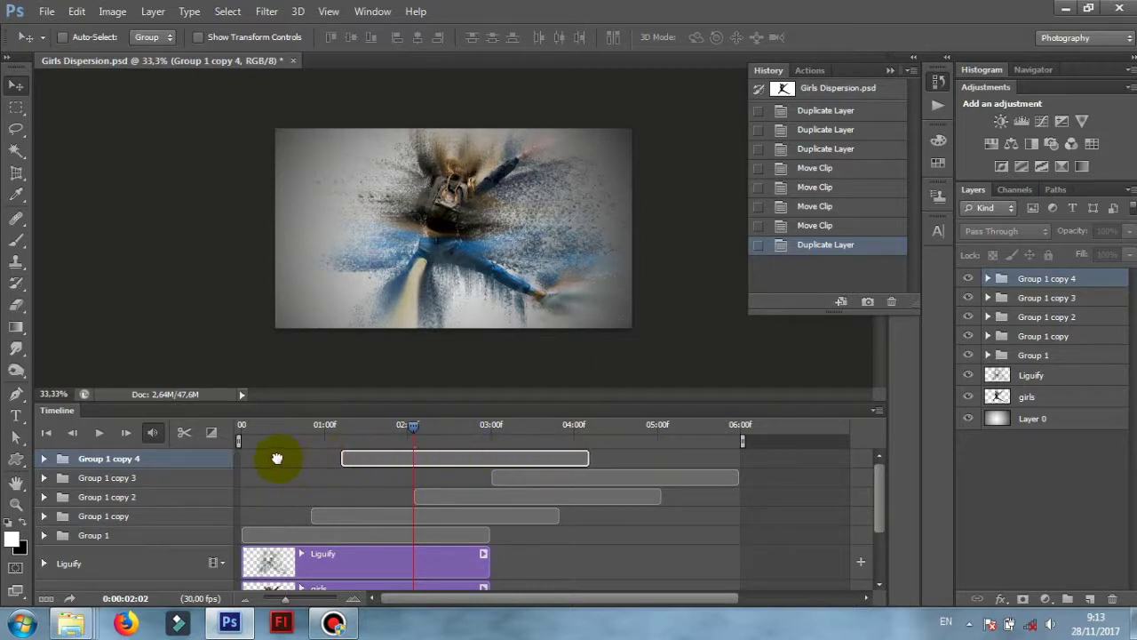
left_click_drag(322, 457, 316, 455)
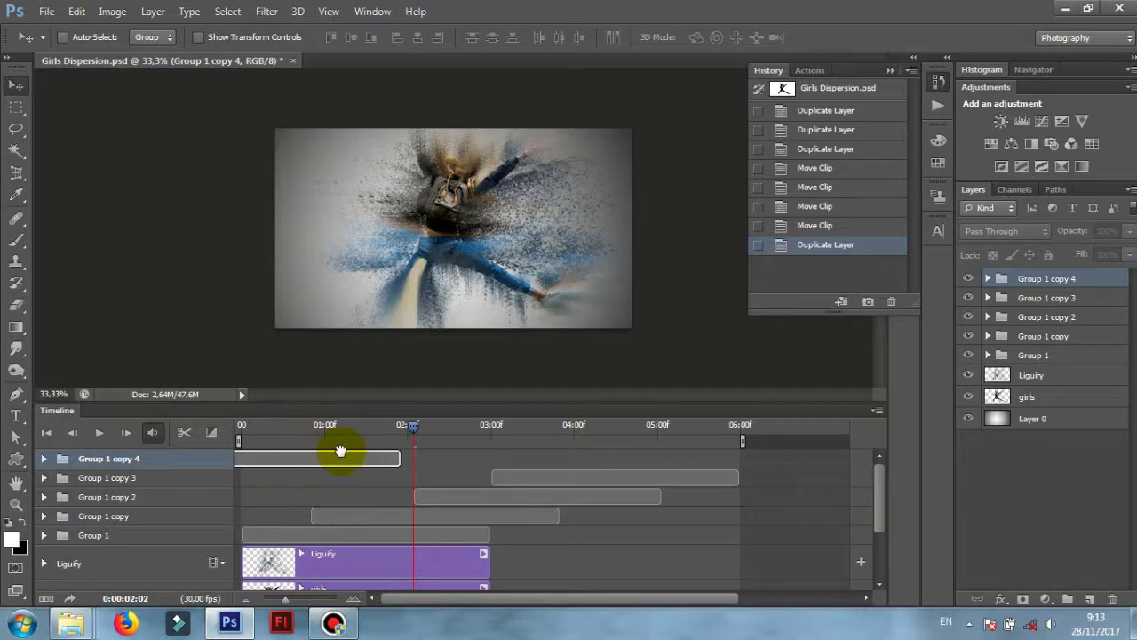
left_click_drag(339, 451, 340, 453)
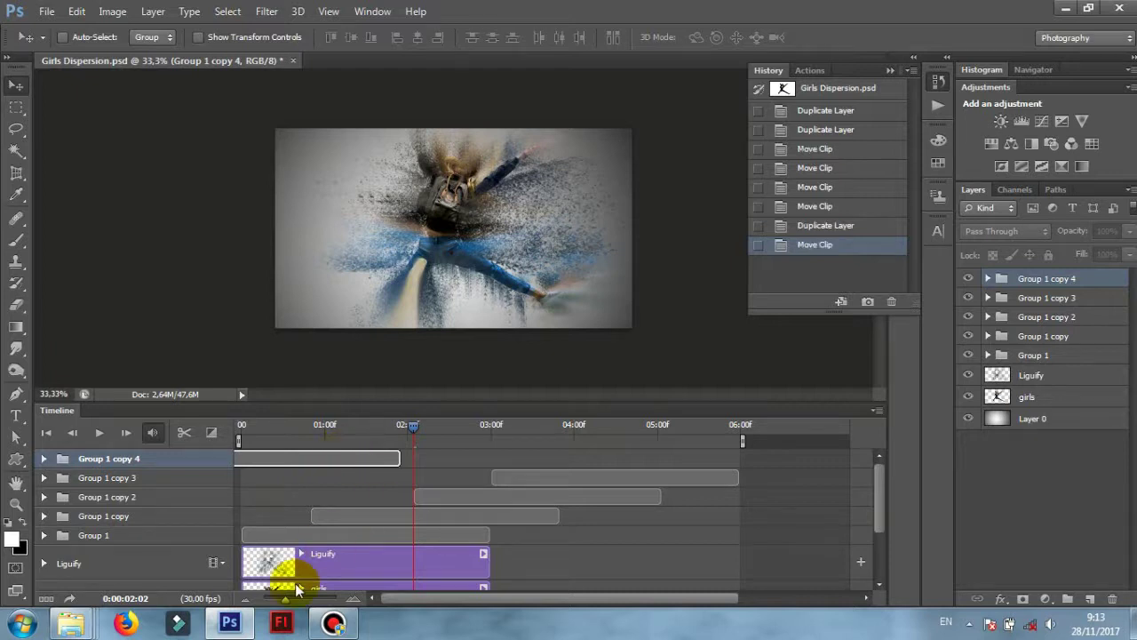
left_click_drag(287, 603, 290, 600)
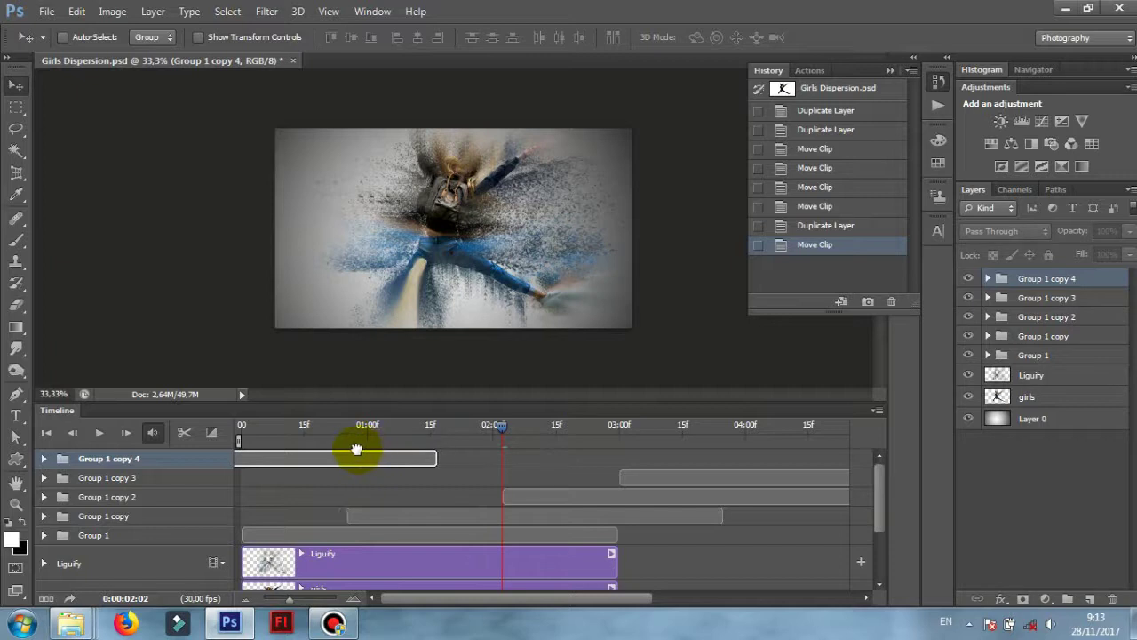
Step: Duplicate it as Group 1 copy 5, place that clip near the timeline's end, and reset the playhead
left_click(430, 427)
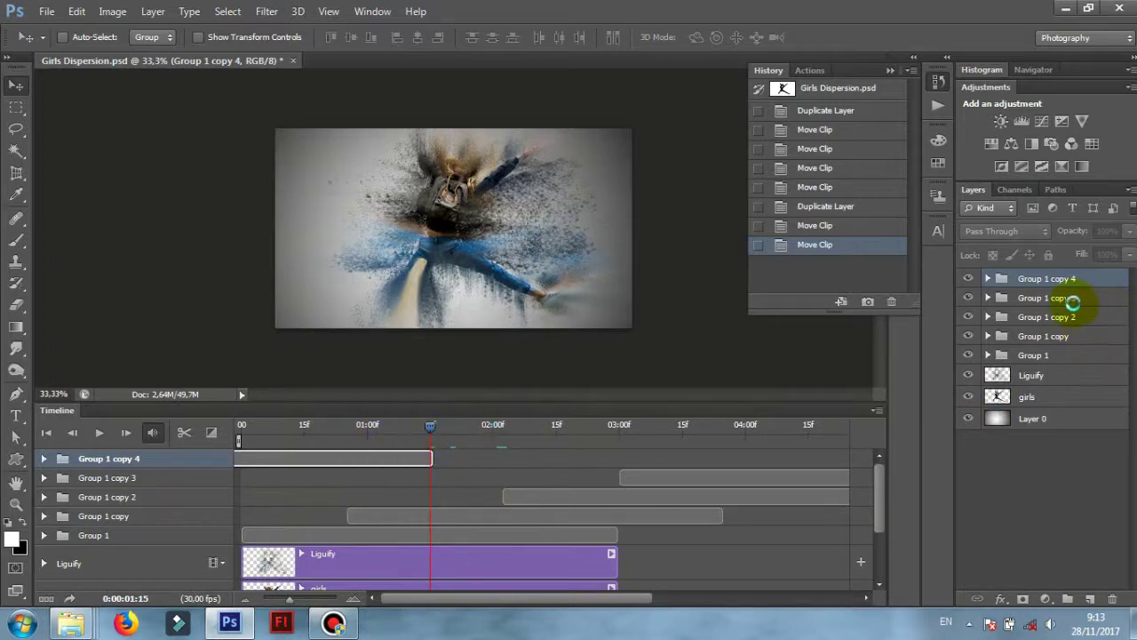
left_click(1057, 281)
key("ctrl+j")
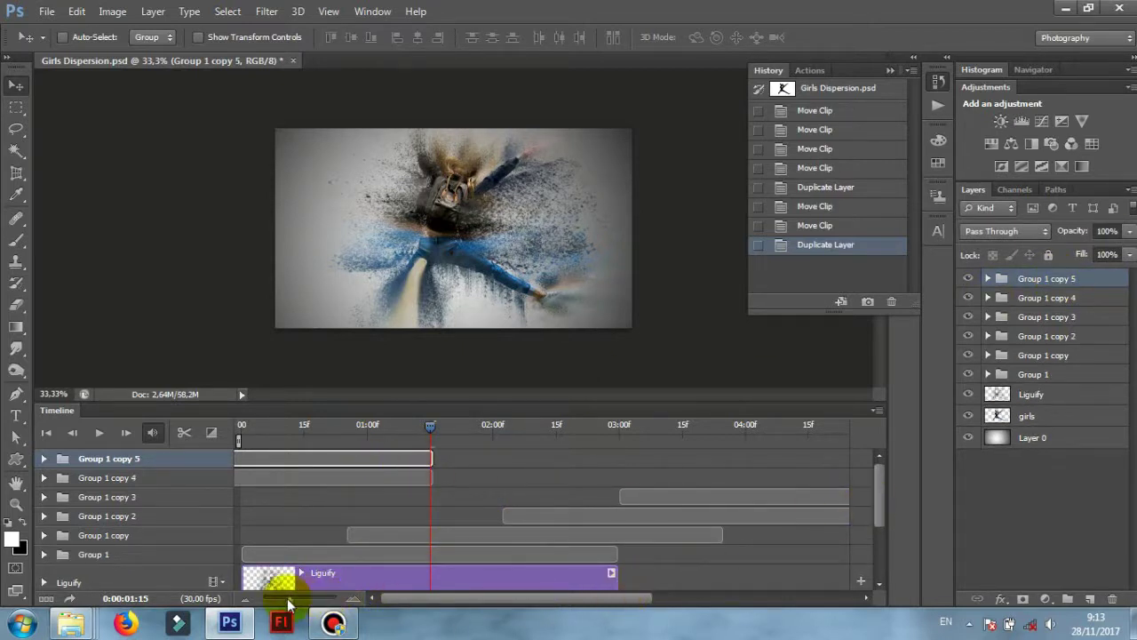
left_click_drag(288, 598, 283, 598)
left_click_drag(289, 462, 641, 459)
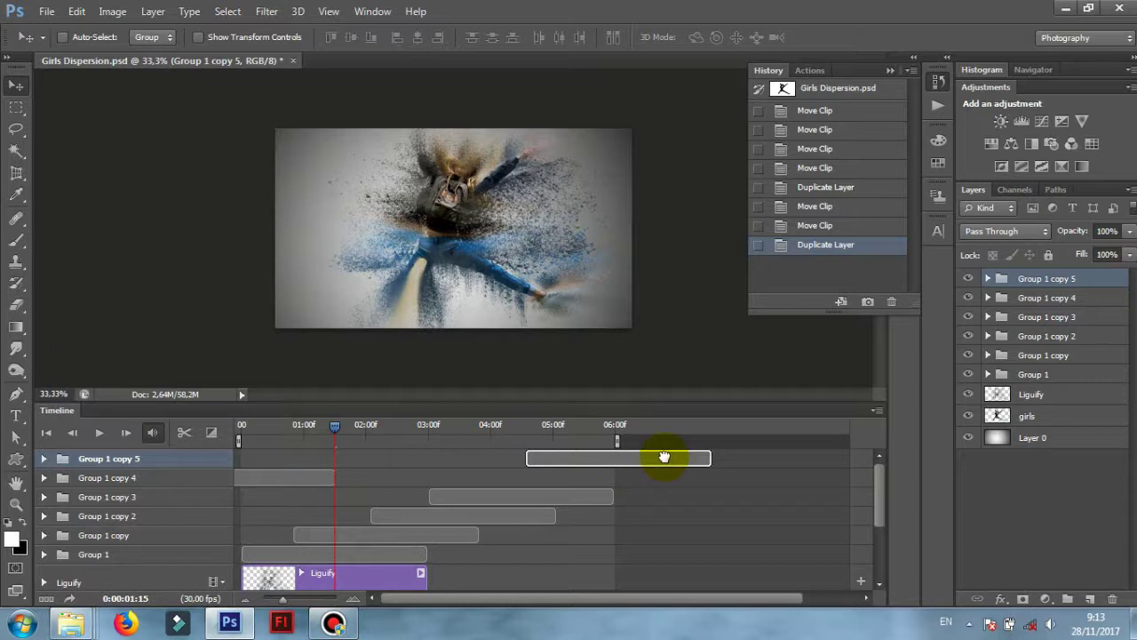
mouse_move(664, 457)
left_mouse_down()
mouse_move(587, 438)
mouse_move(617, 437)
left_mouse_up()
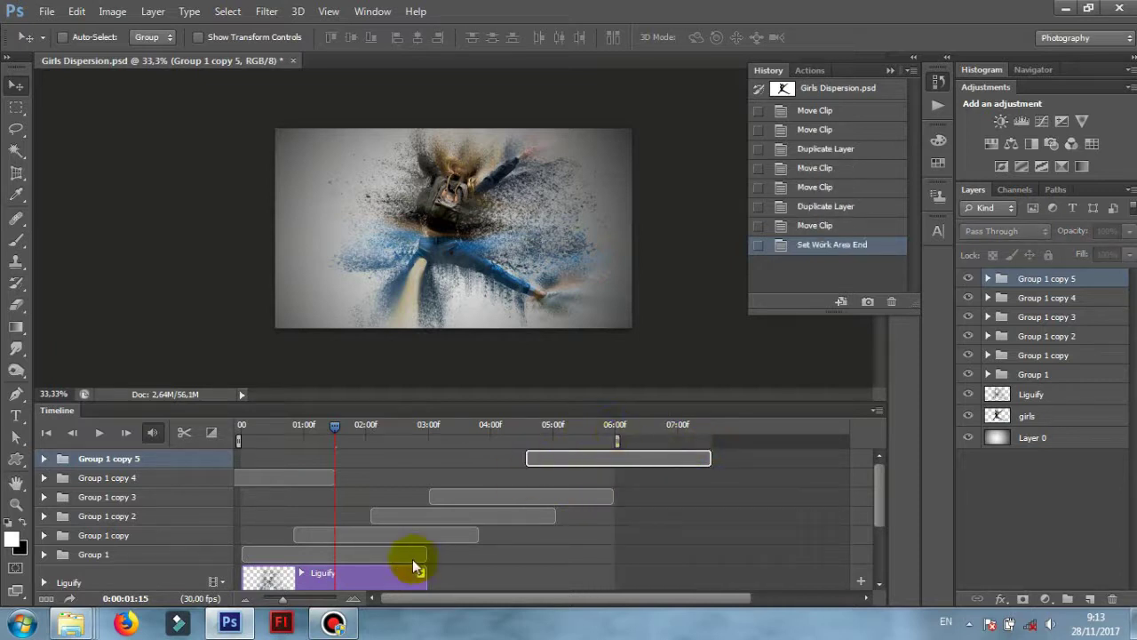
left_click_drag(337, 430, 218, 434)
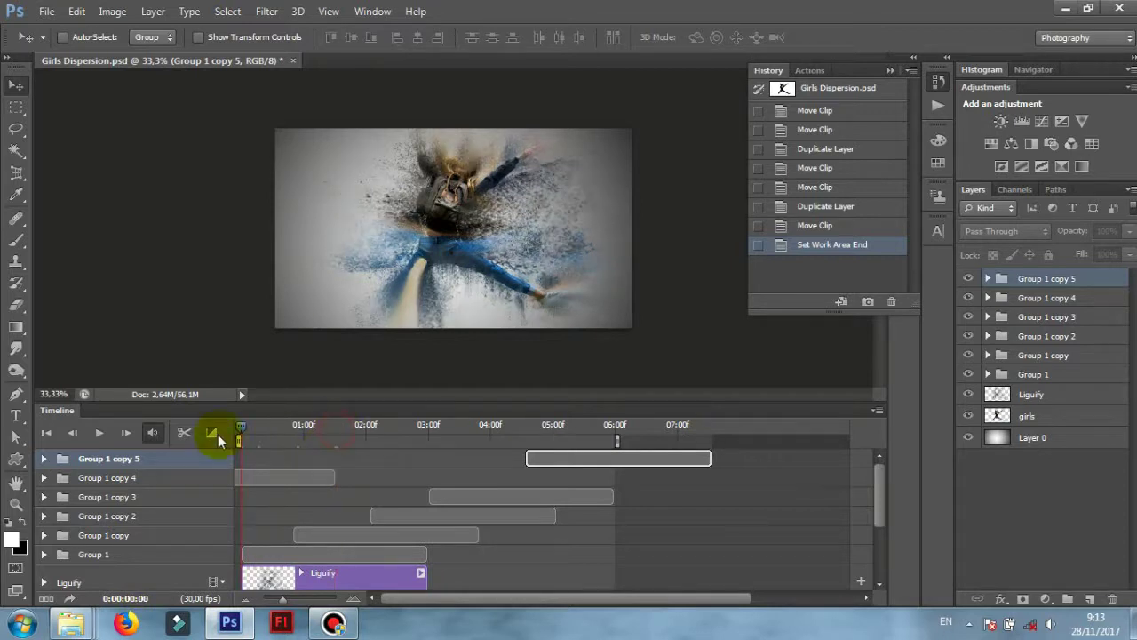
Step: Play and stop the staggered dispersion animation, then scroll down to the Liguify, girls and Layer 0 tracks
left_click(99, 435)
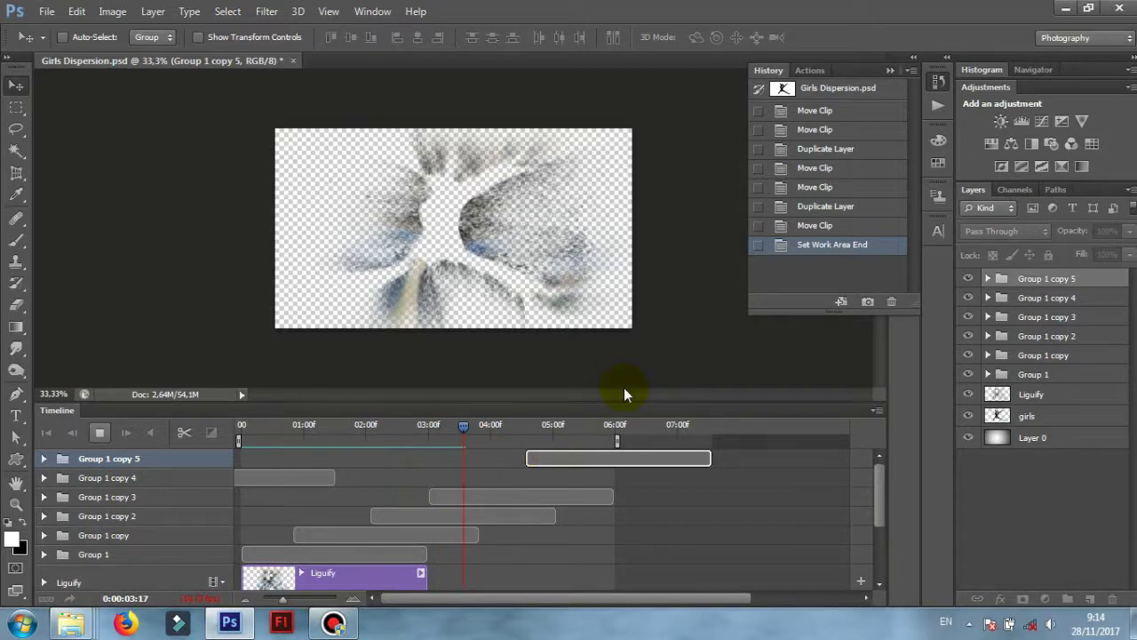
left_click(100, 434)
left_click_drag(878, 484, 860, 578)
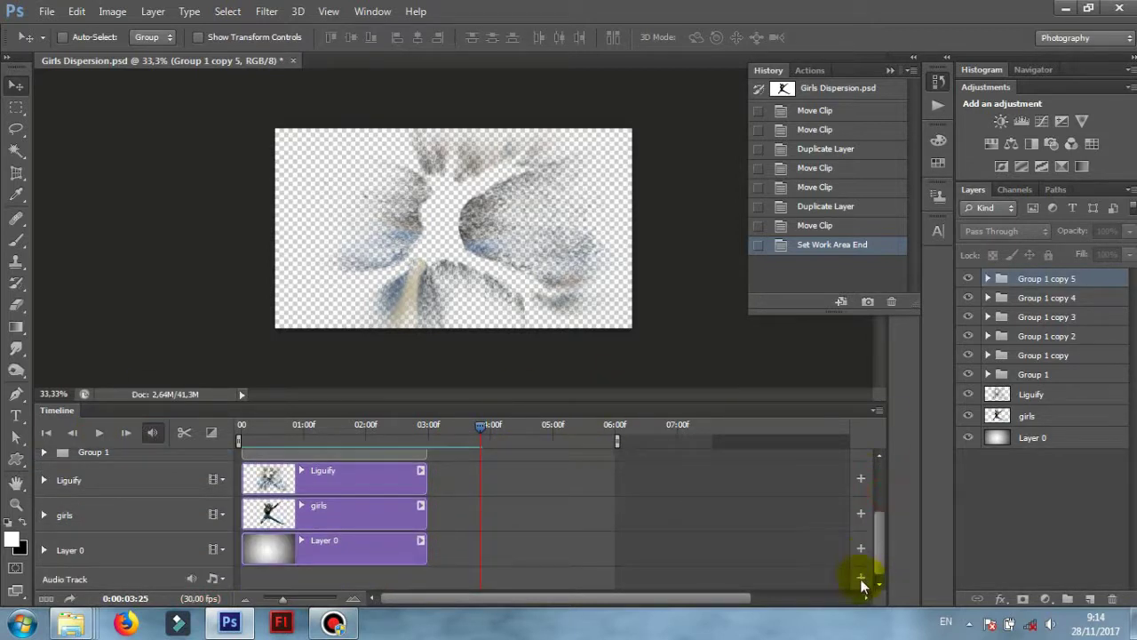
Step: Extend the Liguify, girls and Layer 0 clips to 06:00 and return the playhead to the start
left_click_drag(424, 480, 585, 485)
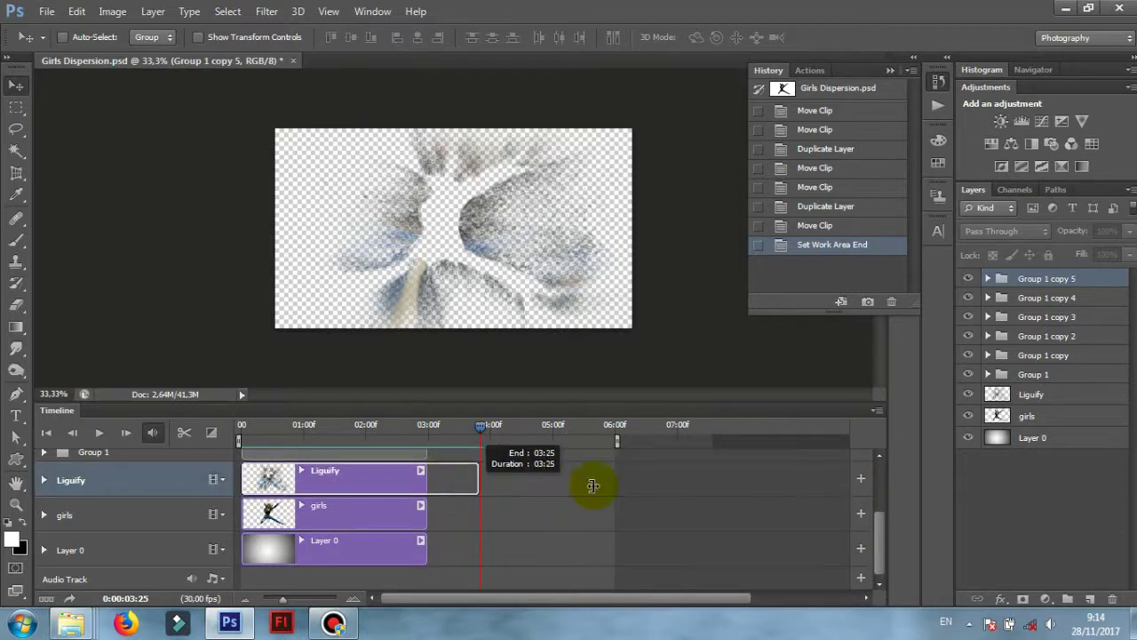
left_click_drag(585, 485, 612, 483)
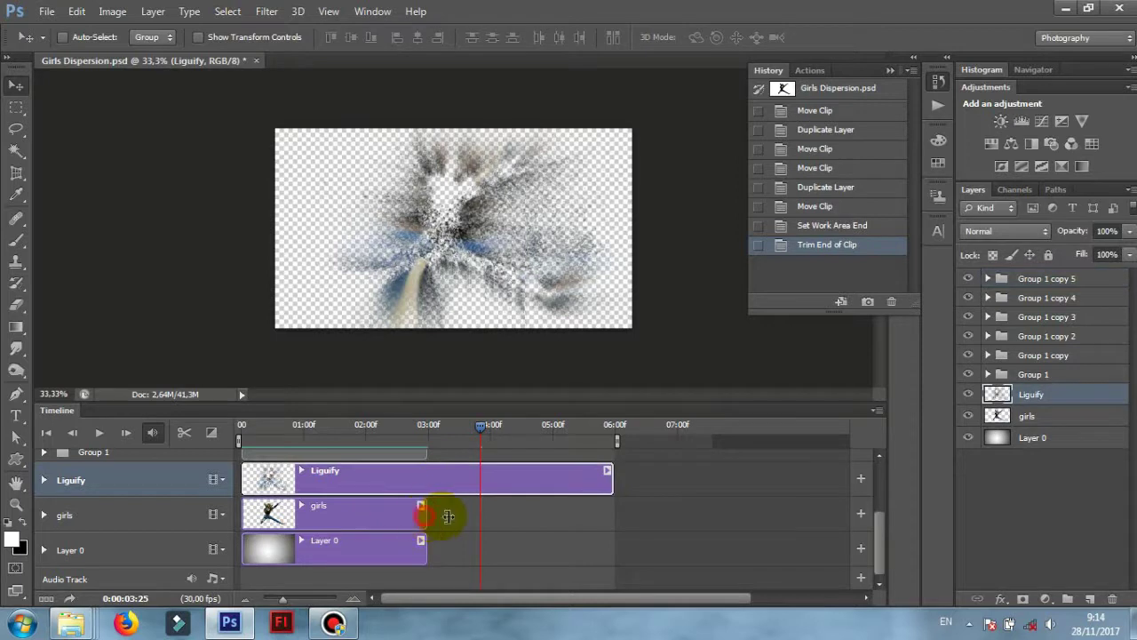
left_click_drag(422, 516, 612, 522)
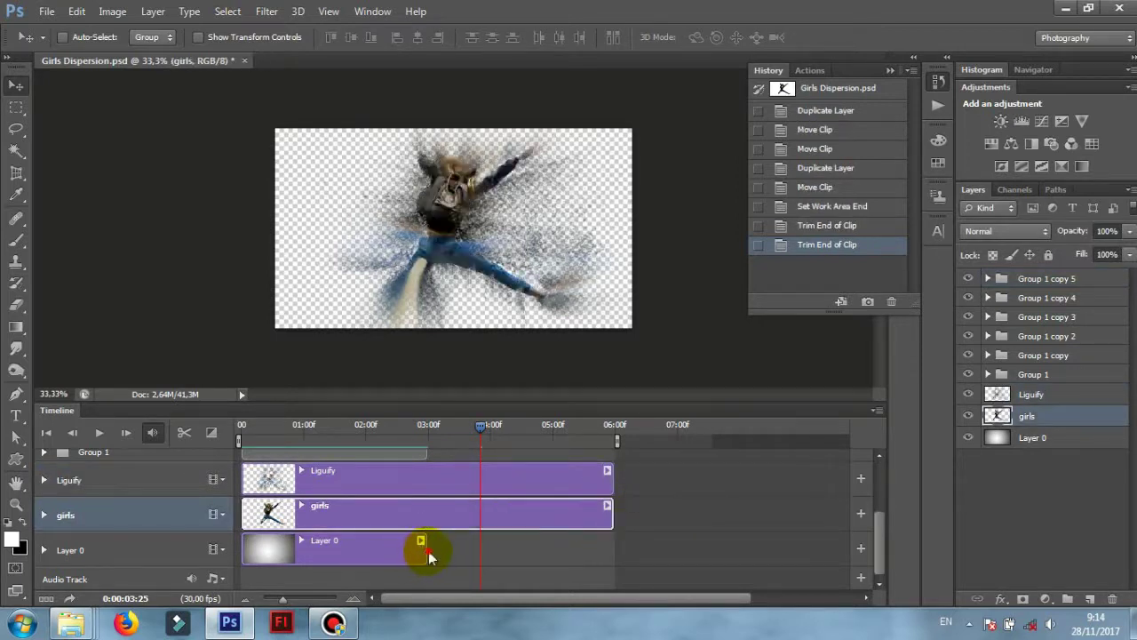
left_click_drag(423, 546, 599, 557)
left_click_drag(416, 549, 611, 555)
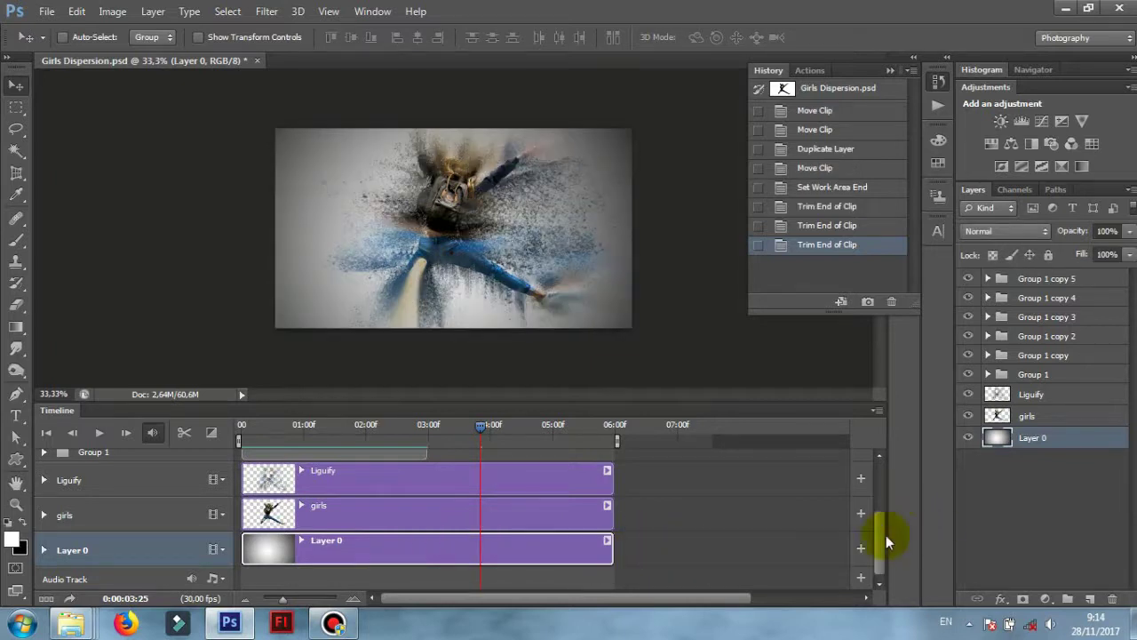
left_click_drag(880, 535, 875, 463)
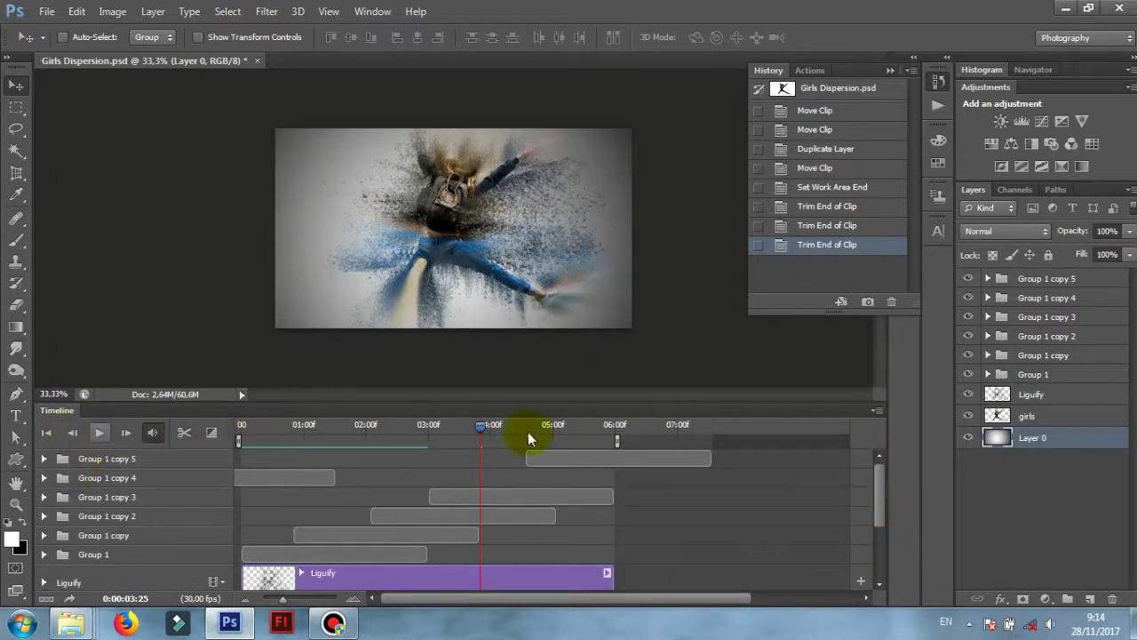
left_click_drag(478, 427, 239, 428)
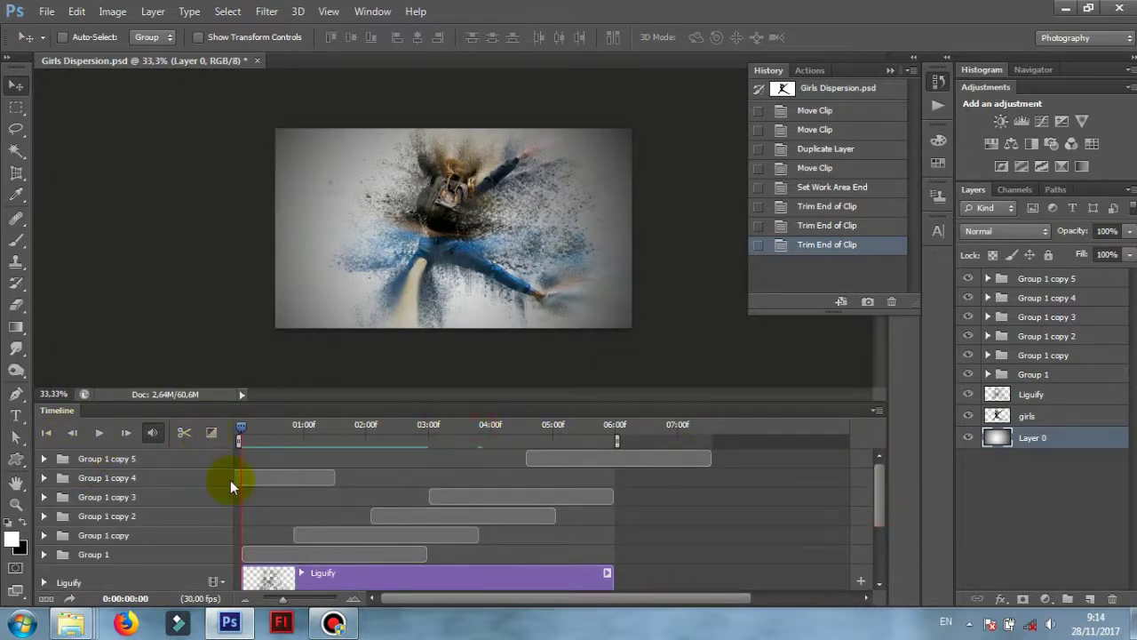
Step: Play and stop the six-second animation preview, then bring up the File menu
left_click(99, 433)
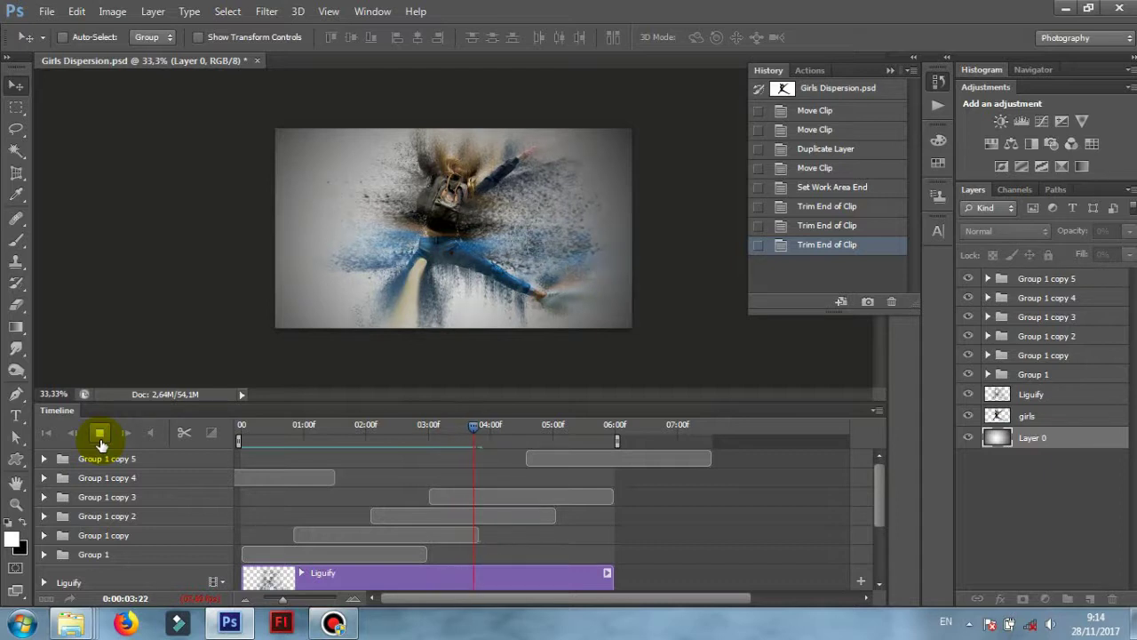
left_click(100, 433)
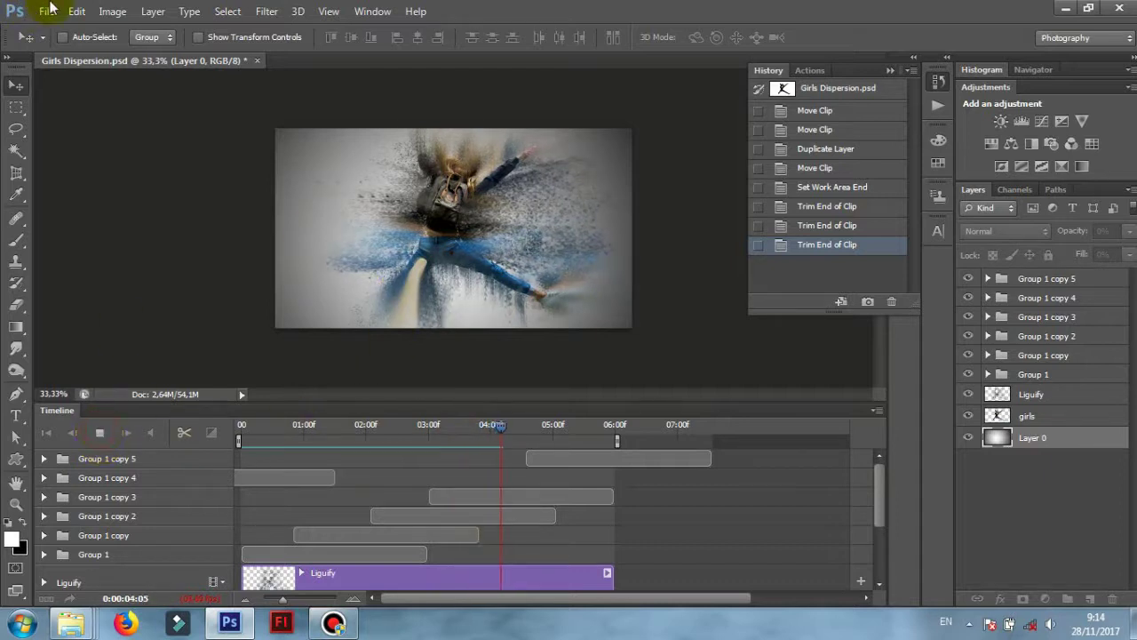
left_click(48, 13)
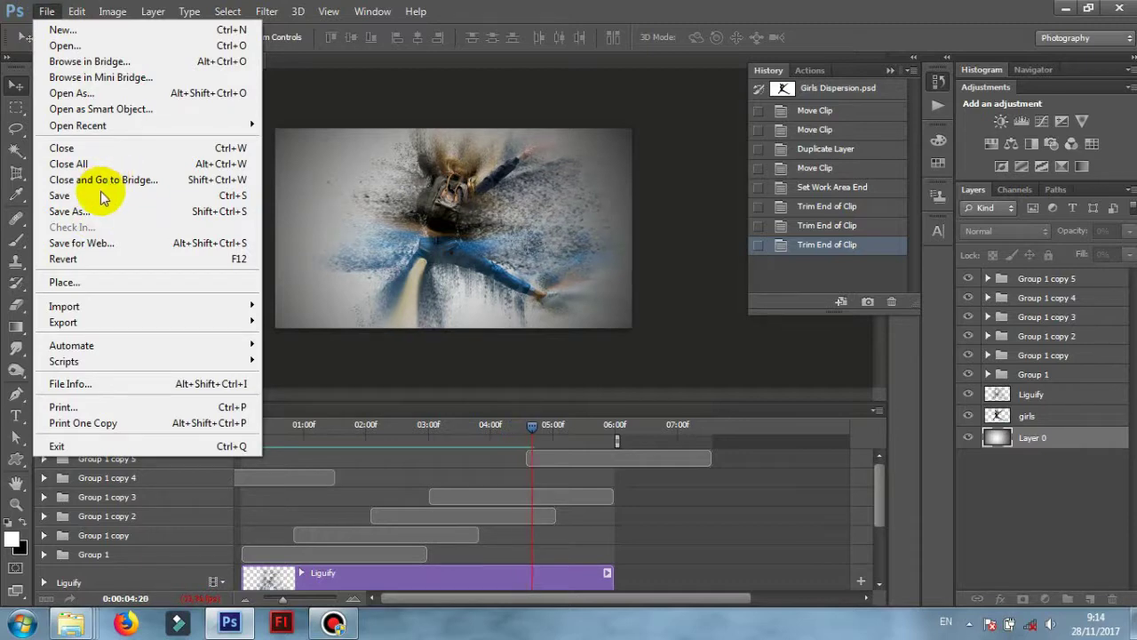
Step: Save the document and open Render Video from the Timeline panel menu
left_click(100, 196)
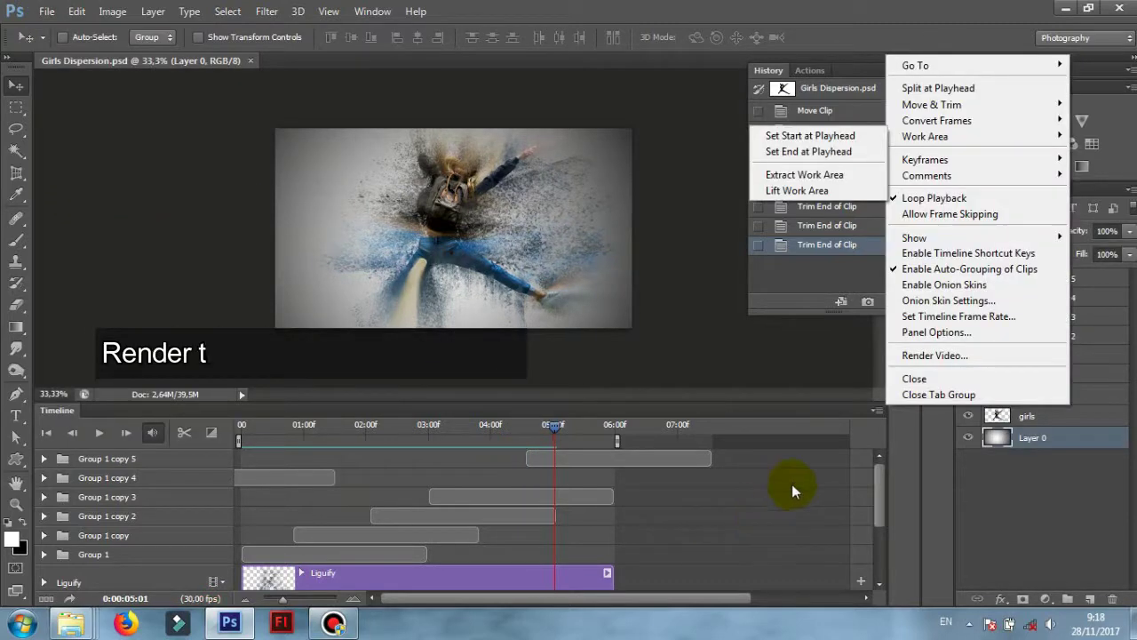
left_click(876, 411)
left_click(876, 412)
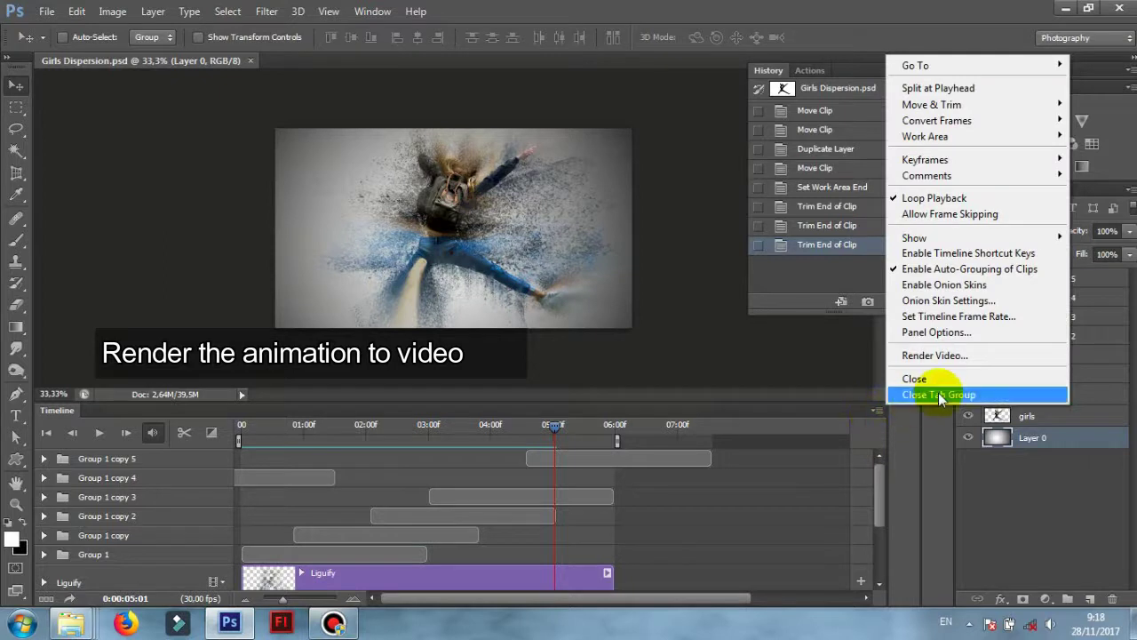
left_click(995, 354)
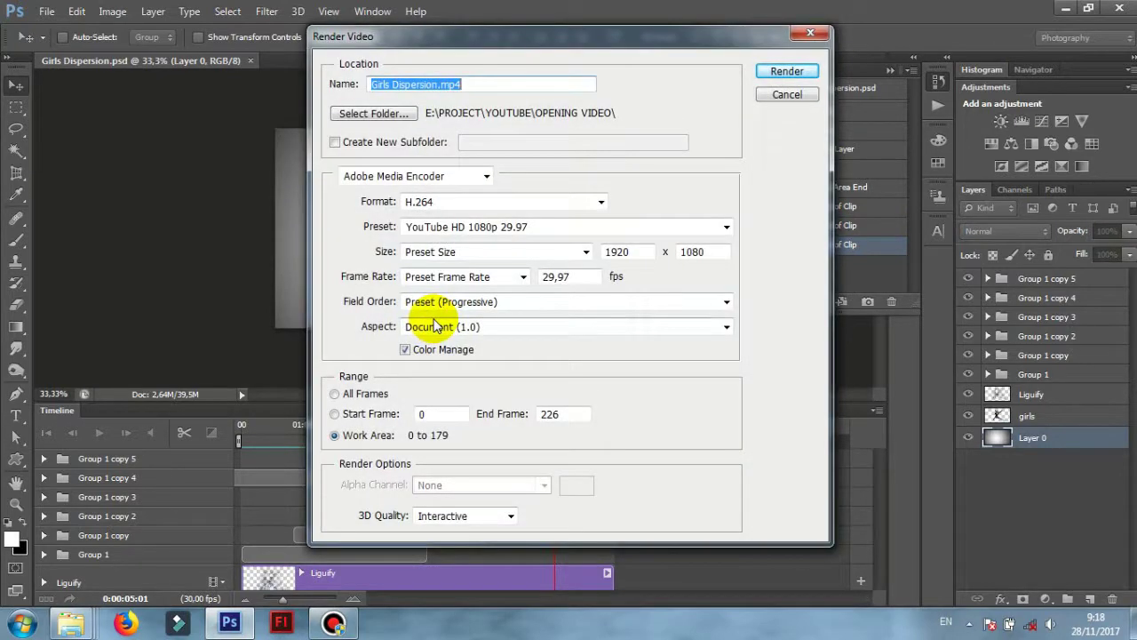
Step: Set the render output folder to PROJECT > PHOTOSHOP GIF N VIDEO > DISPERSION
left_click(374, 113)
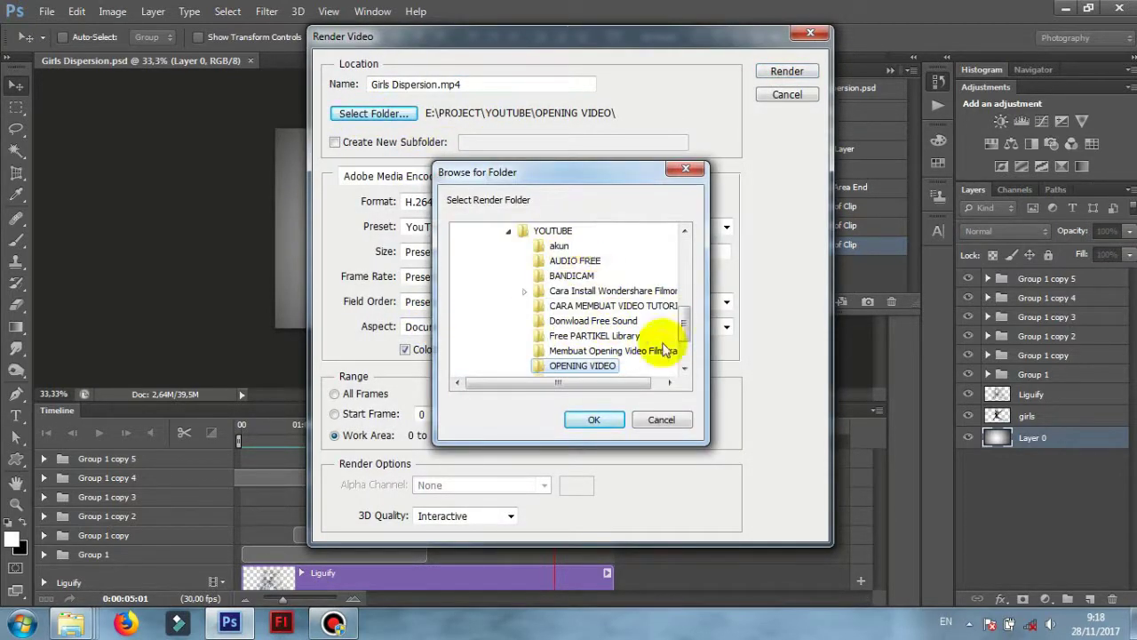
double_click(569, 338)
scroll(683, 344, "down", 2)
scroll(683, 342, "up", 5)
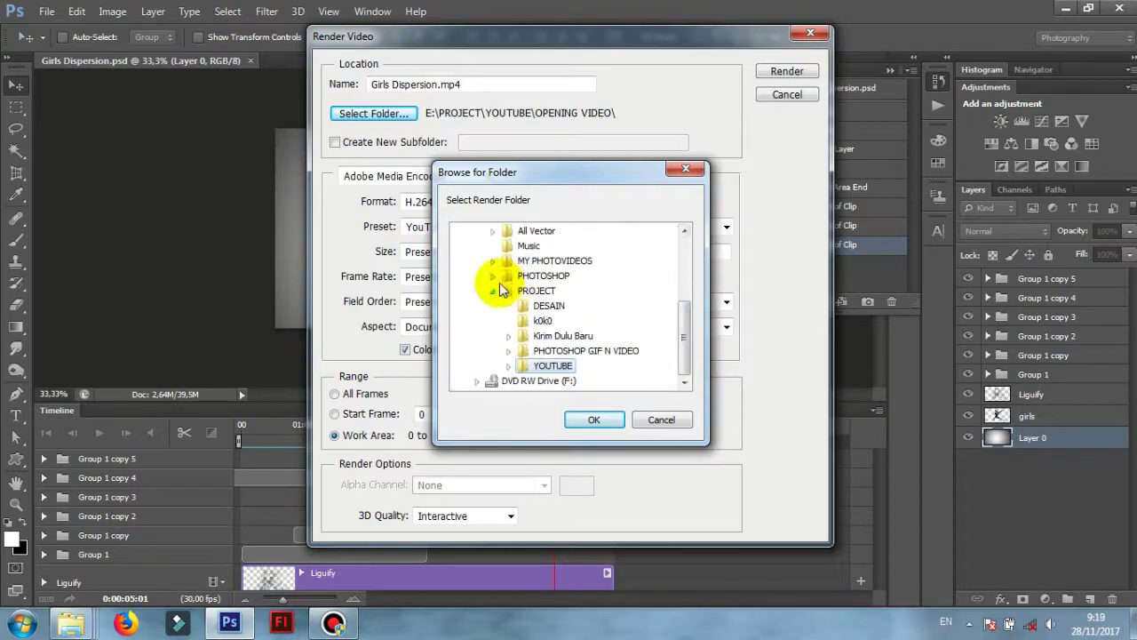
left_click(487, 302)
left_click(492, 351)
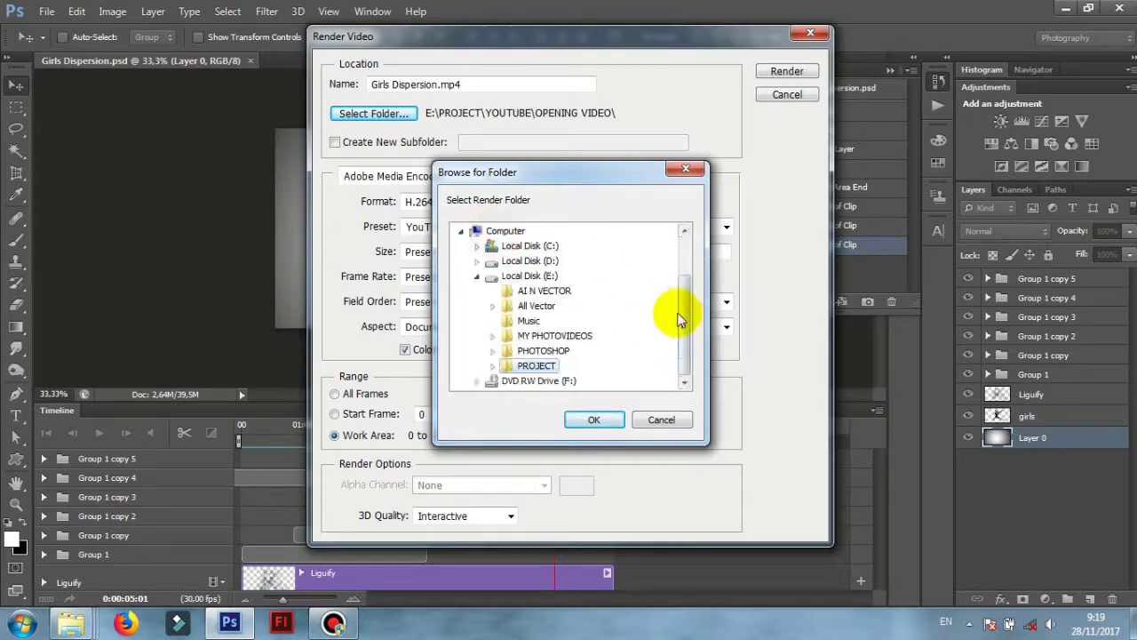
left_click(495, 359)
left_click(508, 361)
left_click(575, 336)
left_click(593, 420)
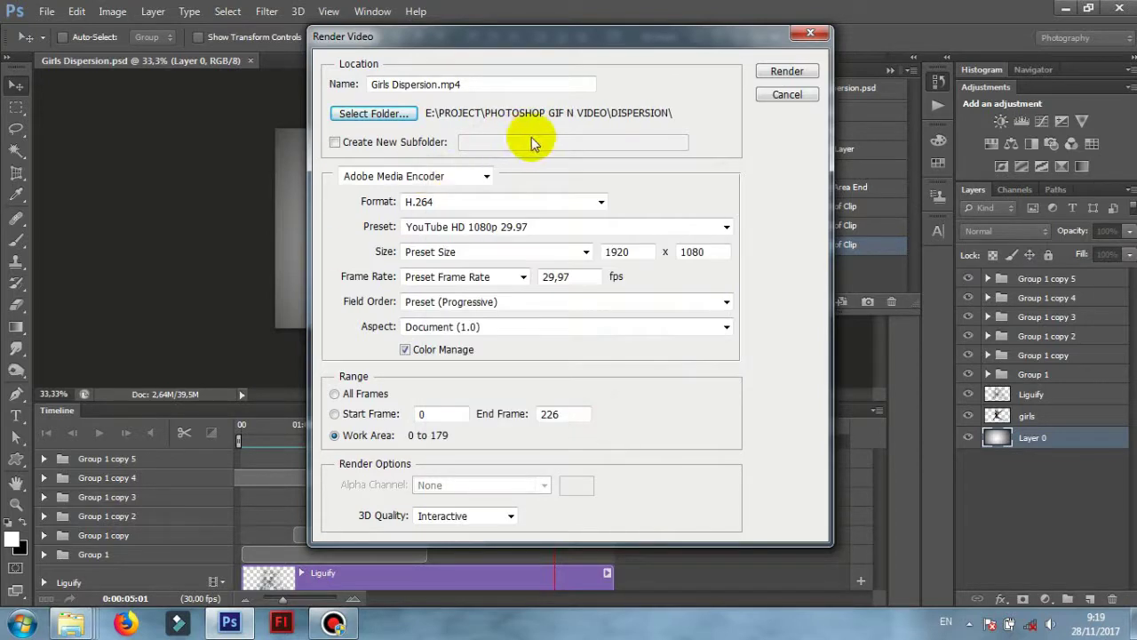
Step: Choose the YouTube HD 720p 25 preset and render Girls Dispersion.mp4
left_click(727, 227)
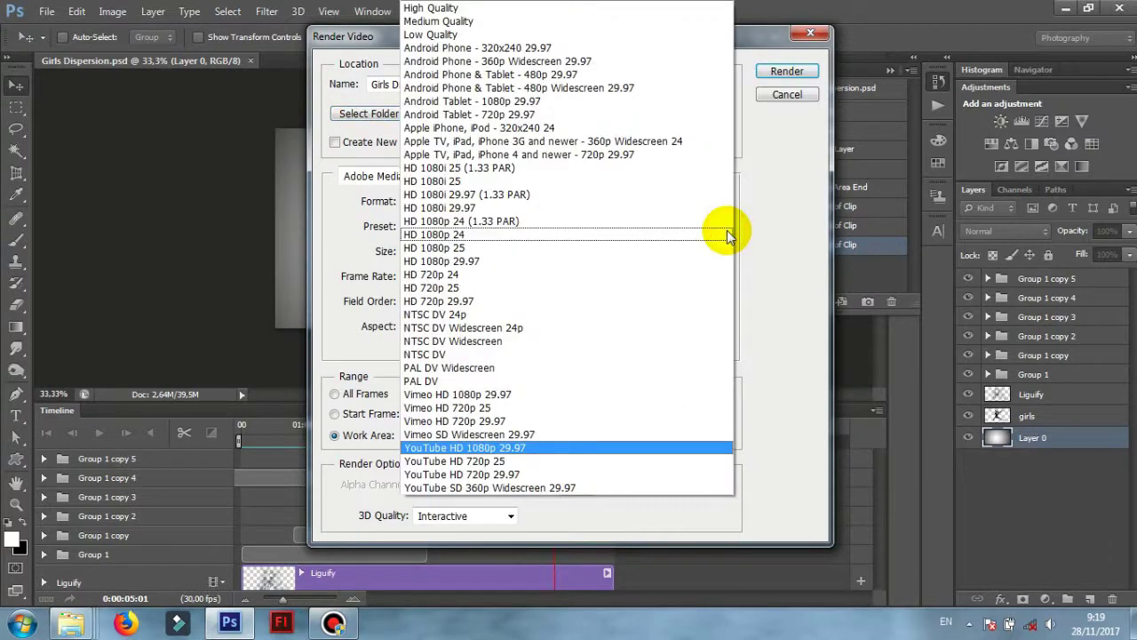
left_click(524, 462)
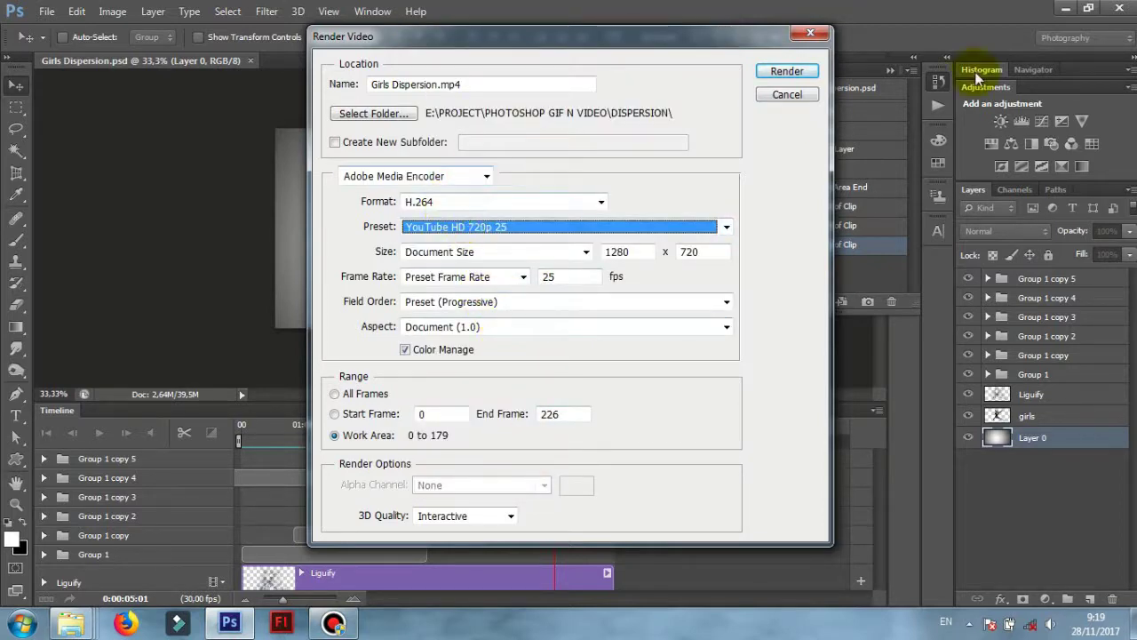
left_click(771, 76)
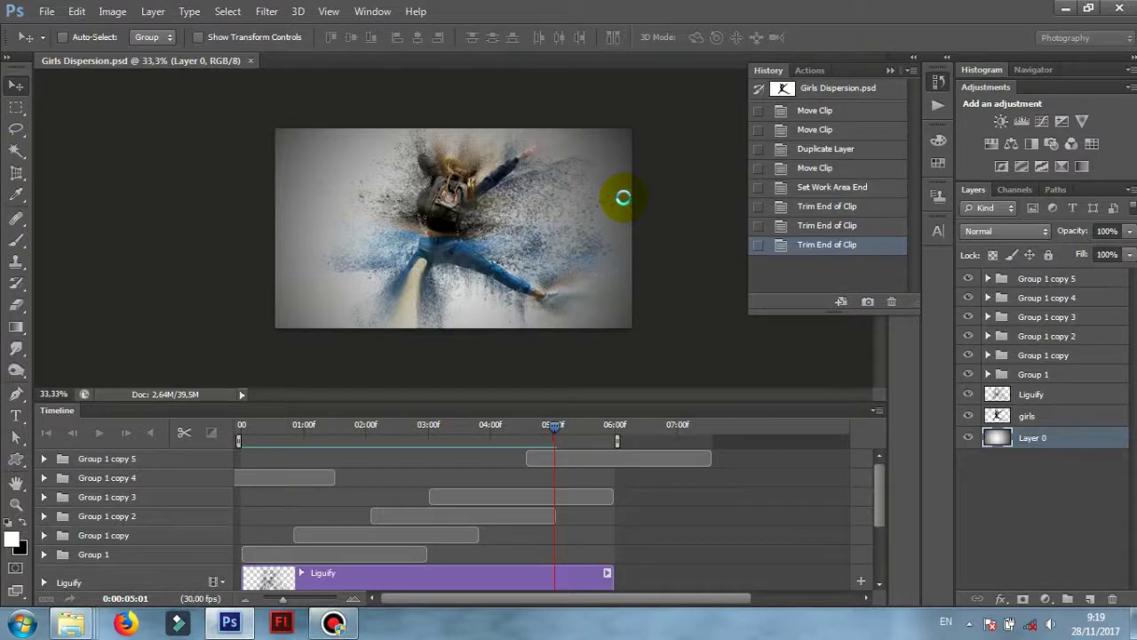